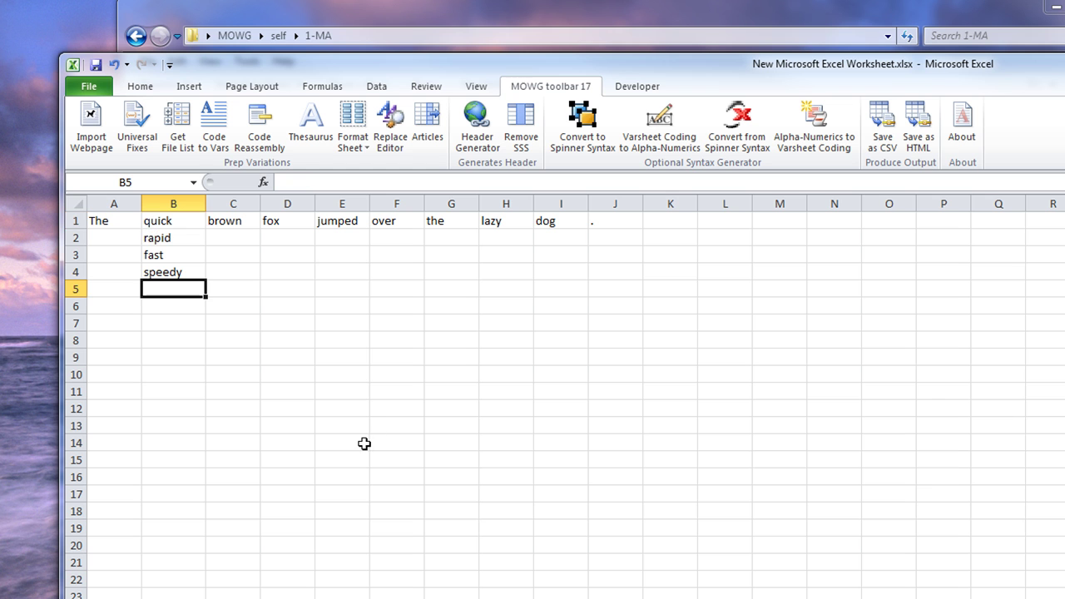
- Enter the alternative word "intelligent" in cell B5, below "speedy"
type("inte")
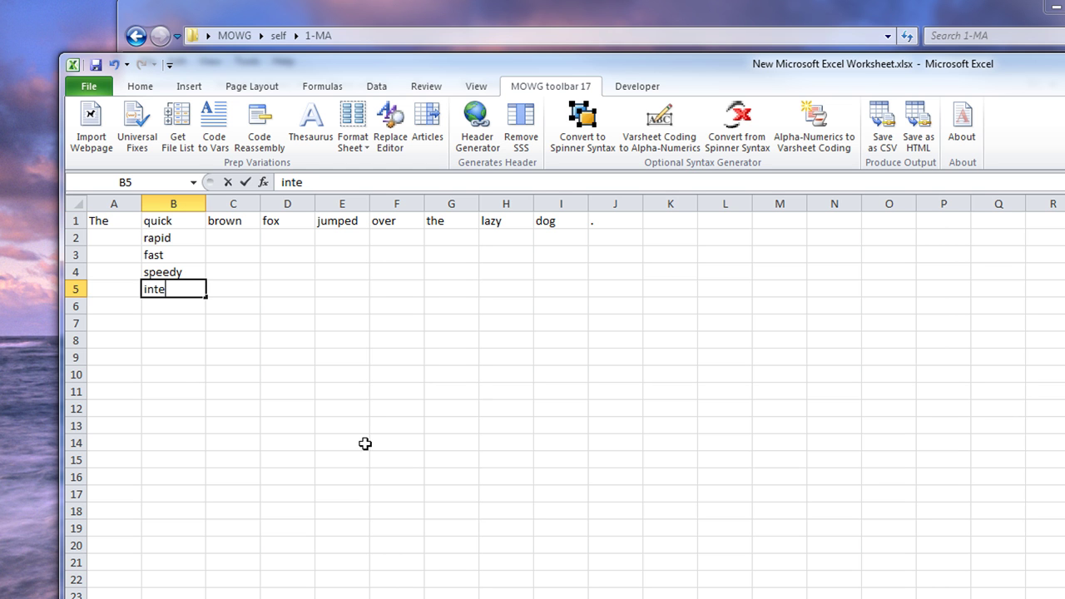
type("lligent")
key("Return")
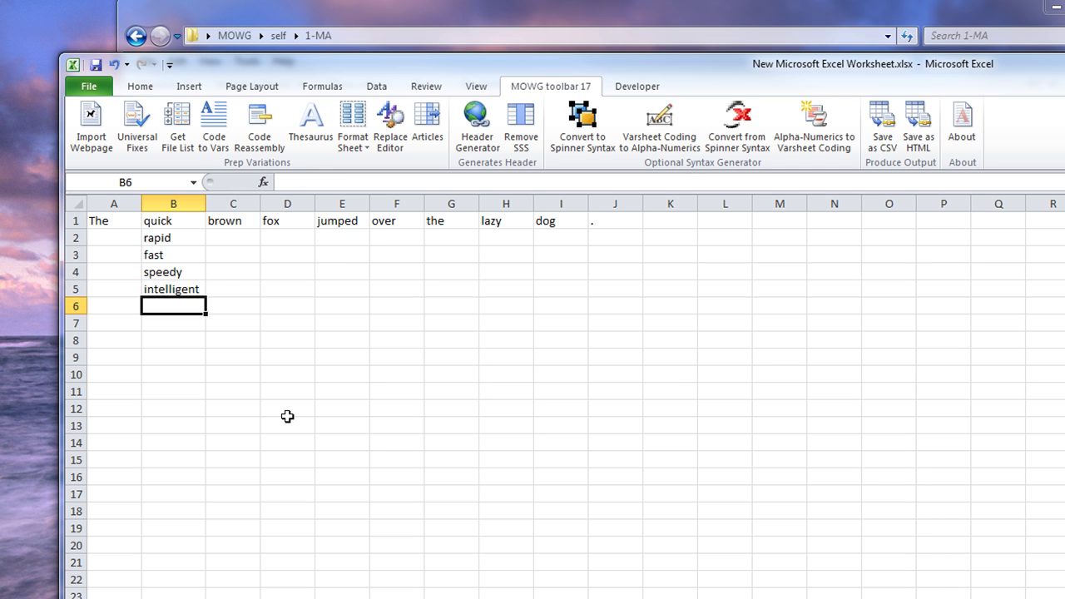
left_click(189, 286)
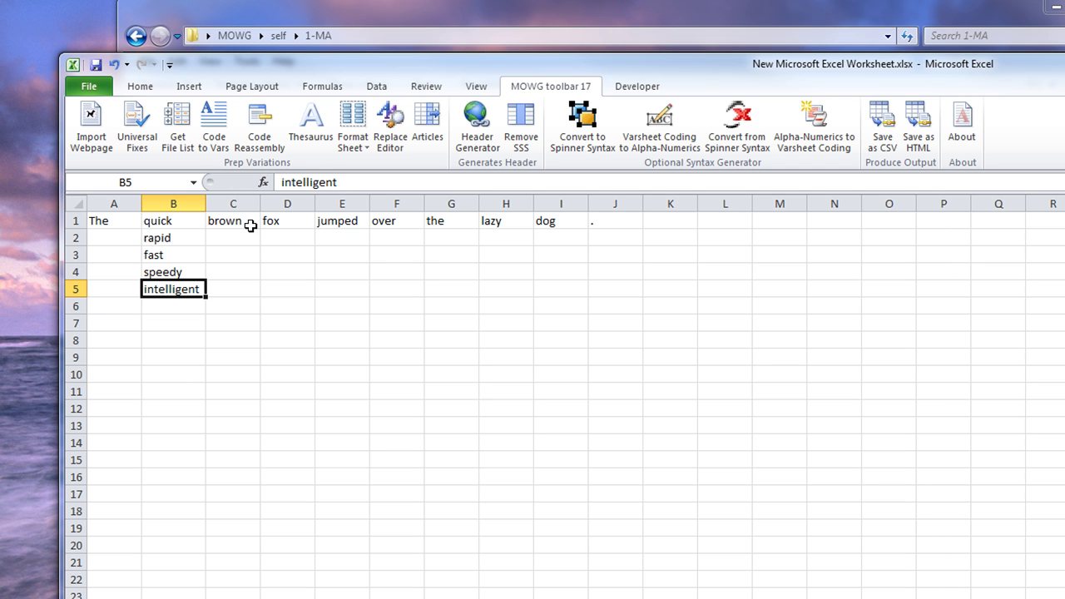
left_click(287, 220)
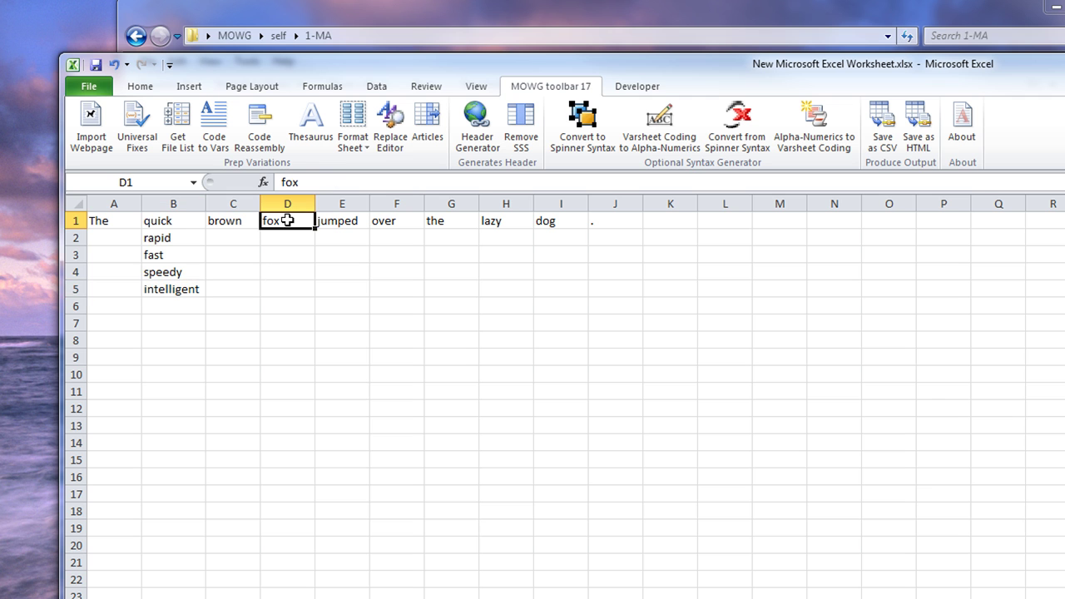
- Add "slow" in B6 and "brown-eyed" in B7 as further alternatives for "quick"
left_click(181, 307)
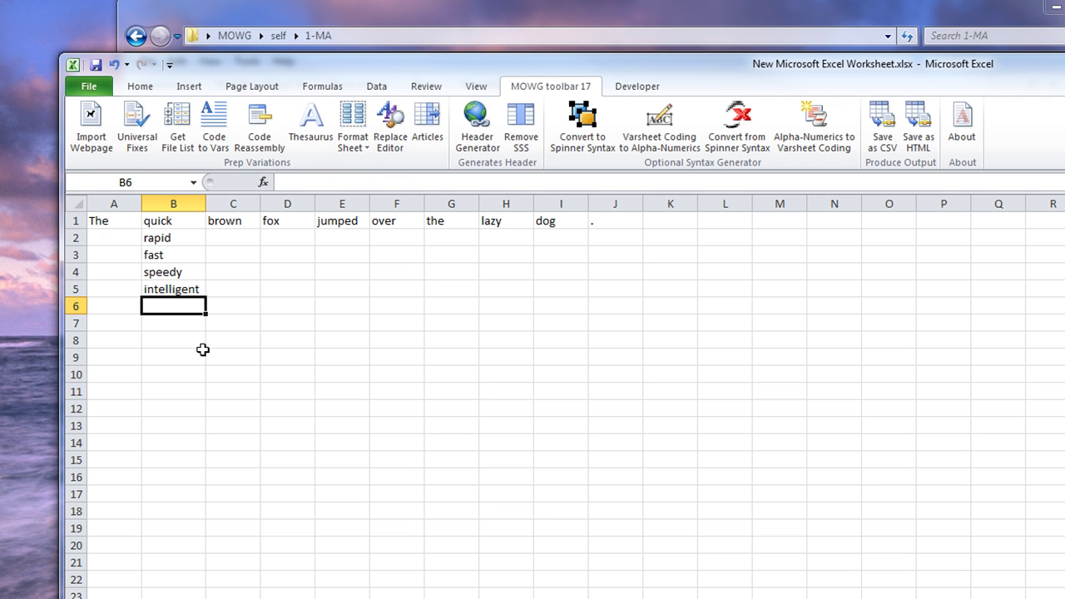
type("slow")
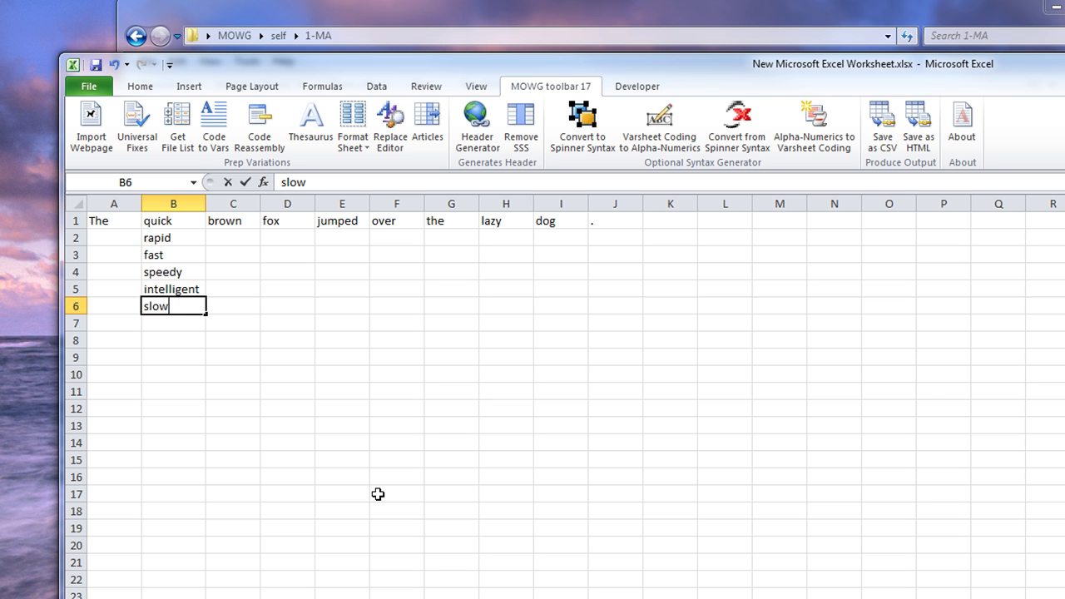
key("Return")
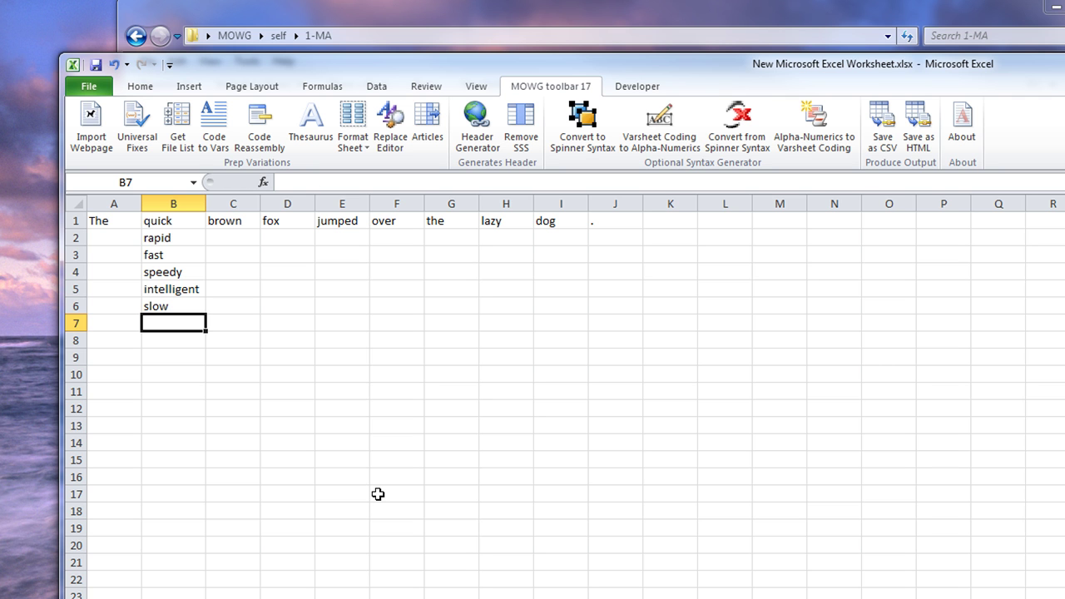
type("bro")
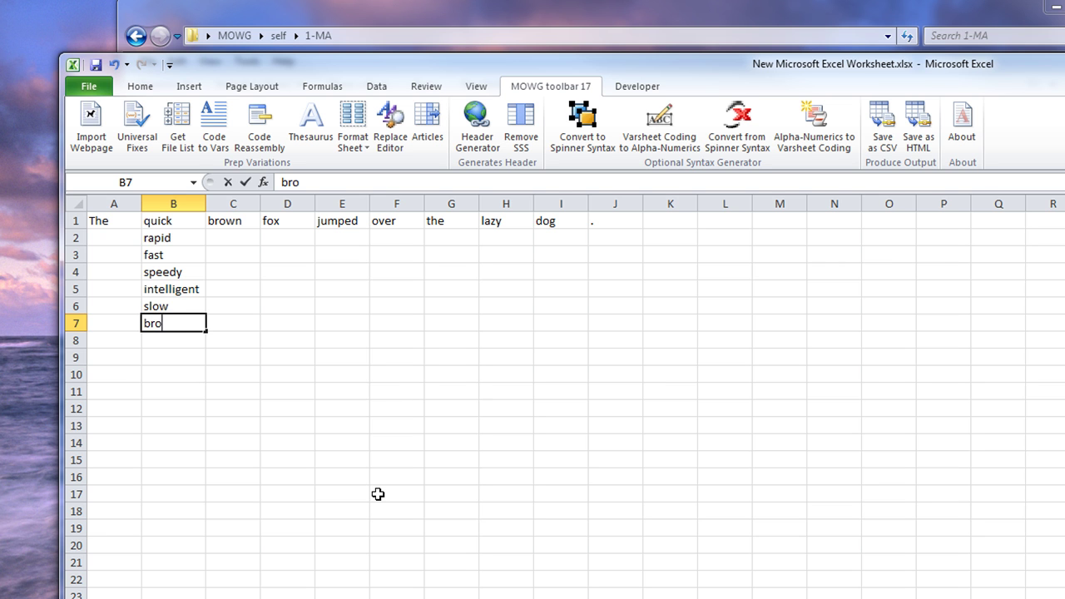
type("wn-eyed")
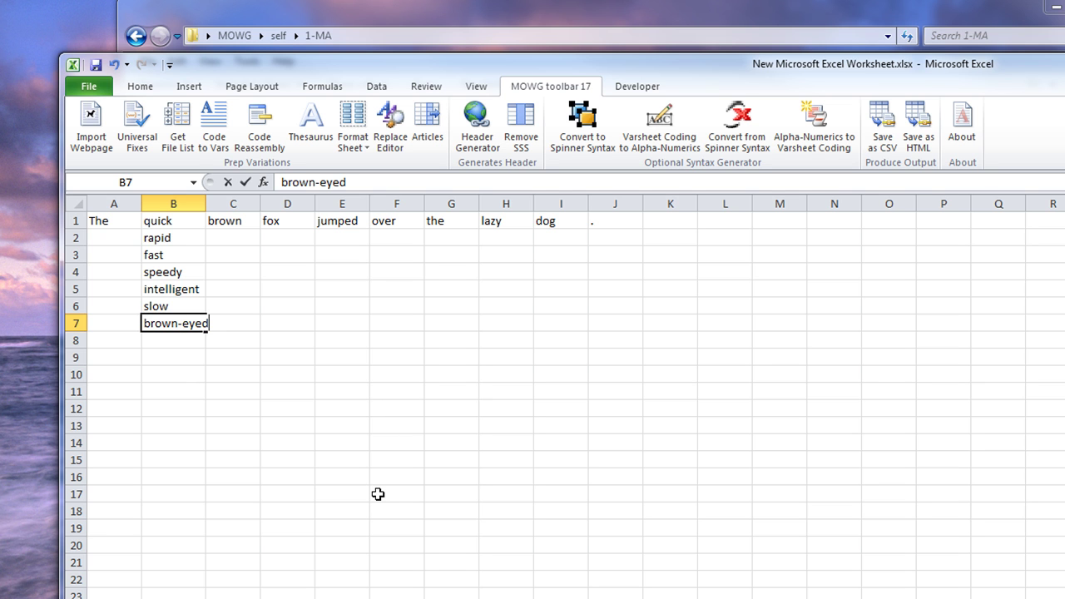
key("Return")
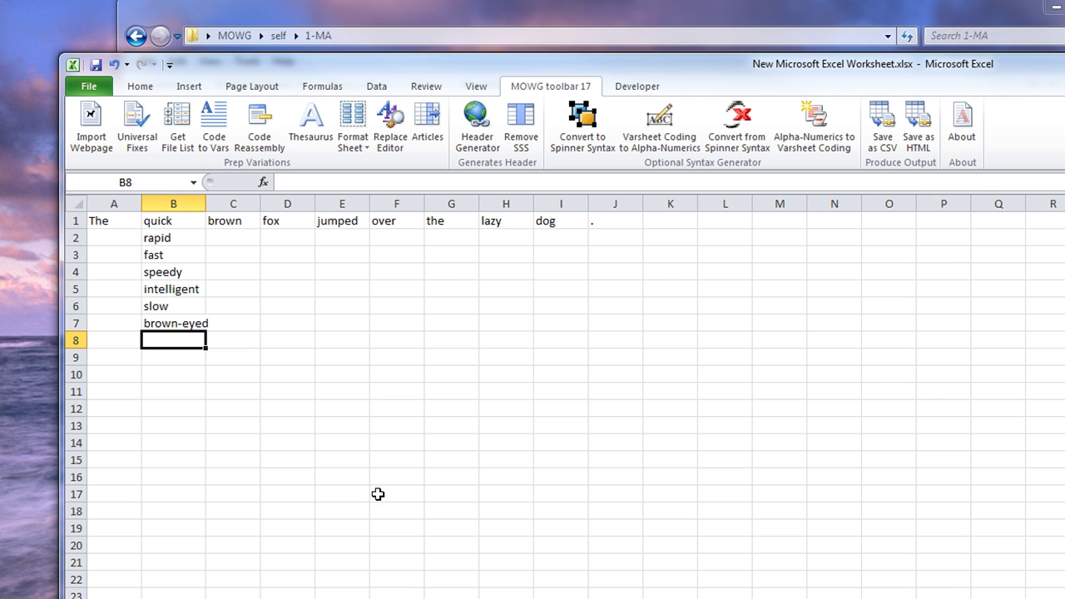
- Examine the alternatives for "quick" in column B and how each word fits the sentence in row 1
left_click(180, 324)
left_click(179, 203)
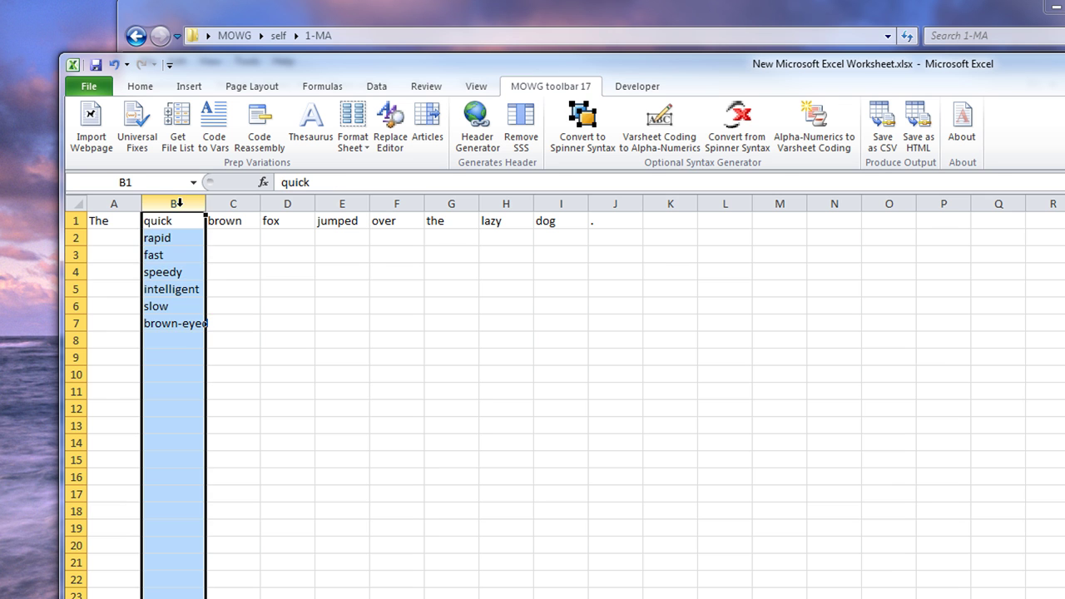
left_click(178, 338)
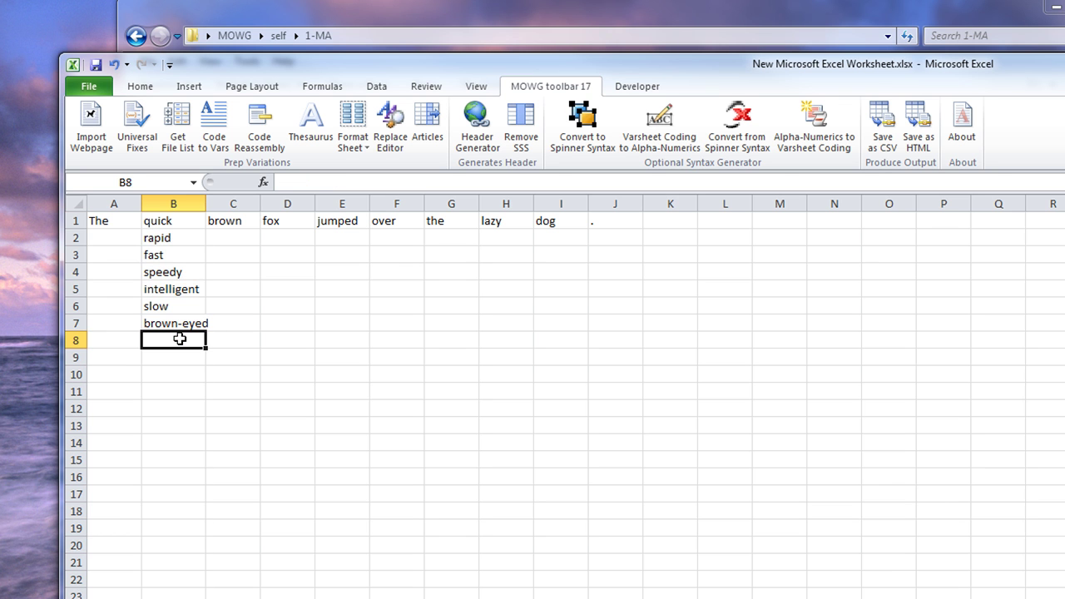
left_click(278, 473)
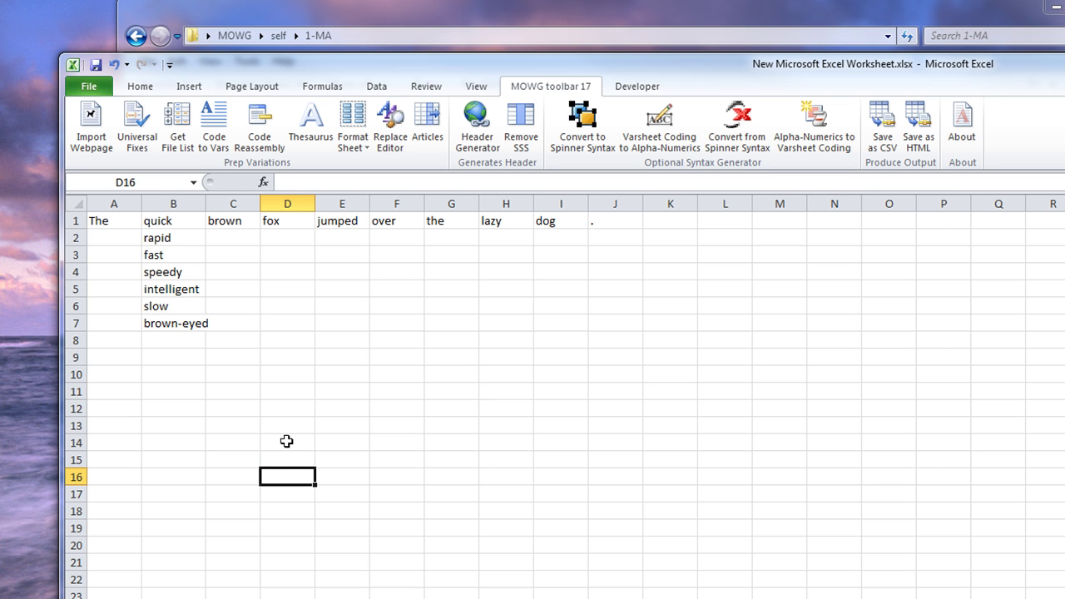
left_click(184, 222)
left_click(187, 239)
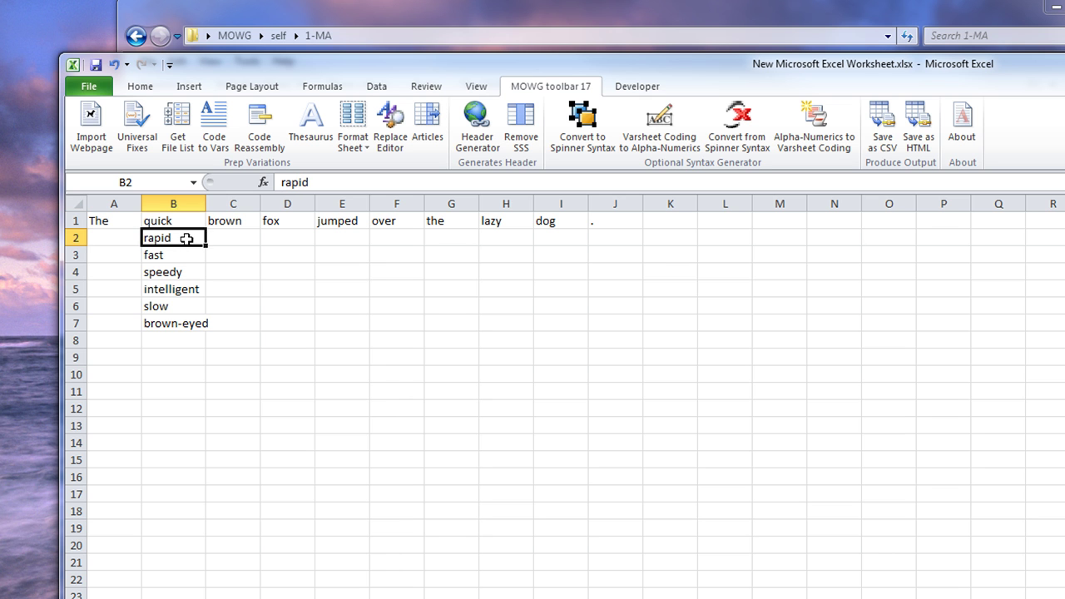
left_click(180, 258)
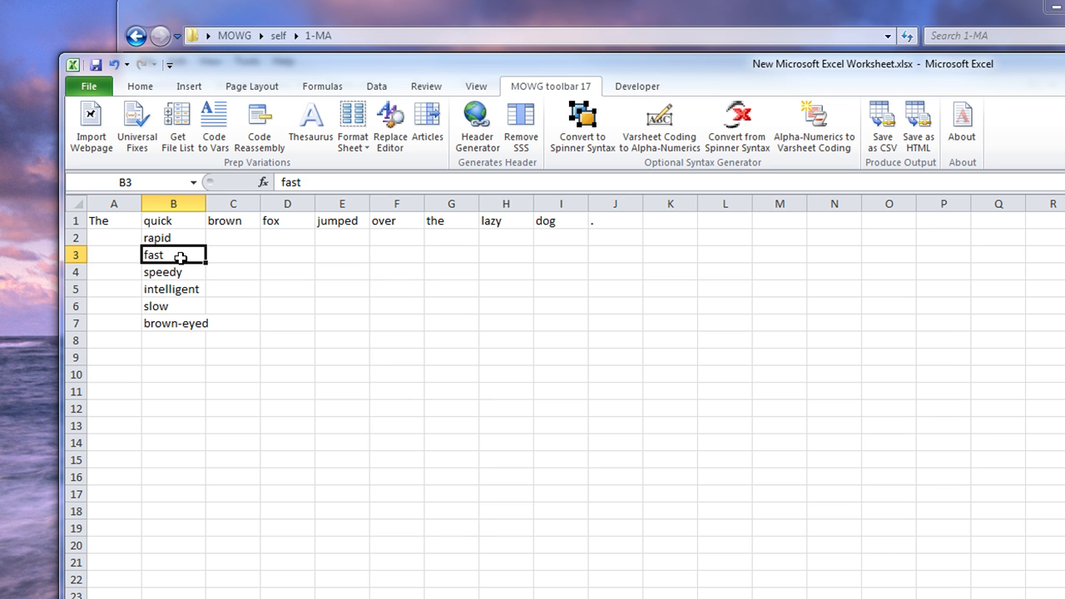
left_click_drag(178, 274, 202, 492)
left_click(406, 347)
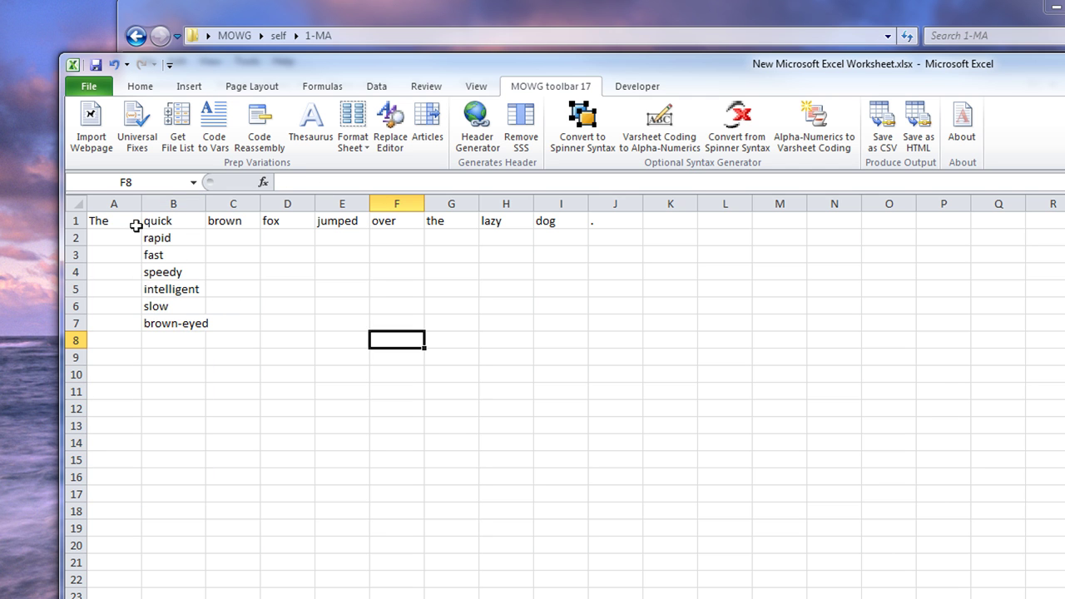
left_click(178, 222)
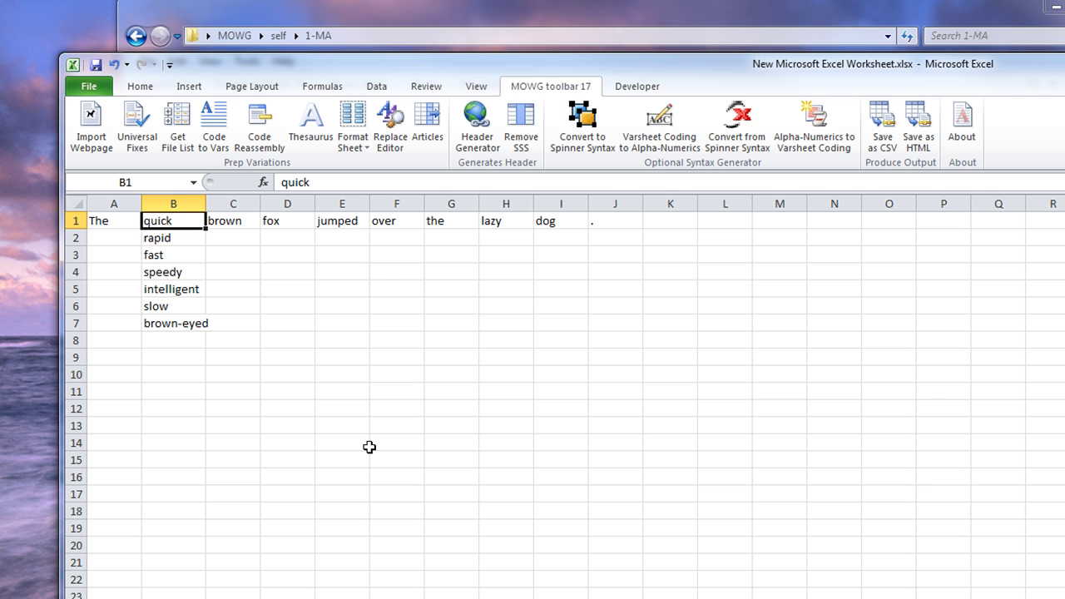
left_click(185, 241)
left_click(158, 253)
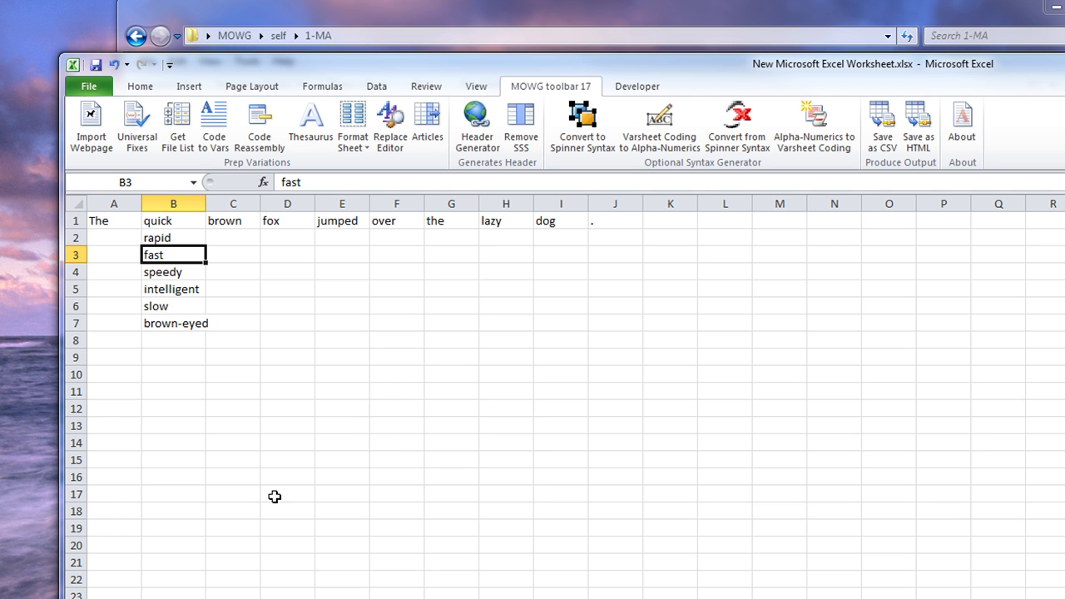
left_click(166, 327)
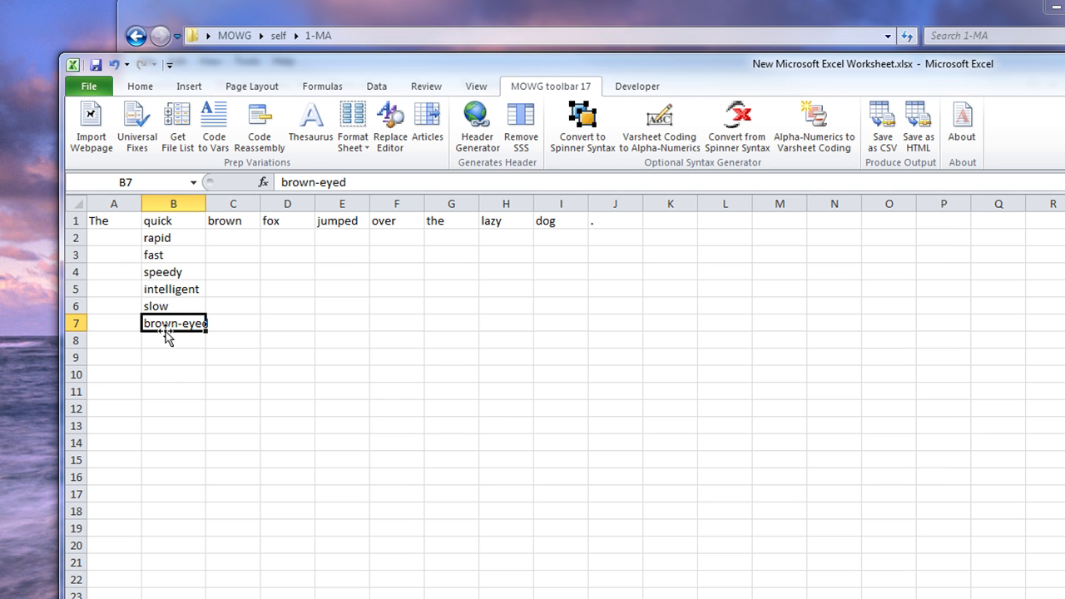
left_click(173, 343)
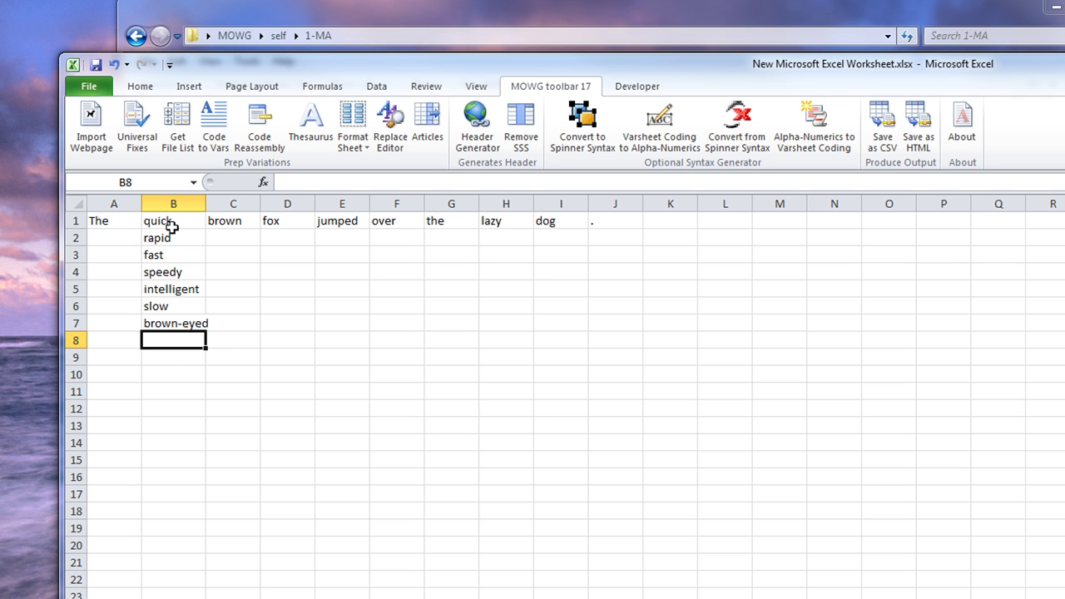
left_click(180, 324)
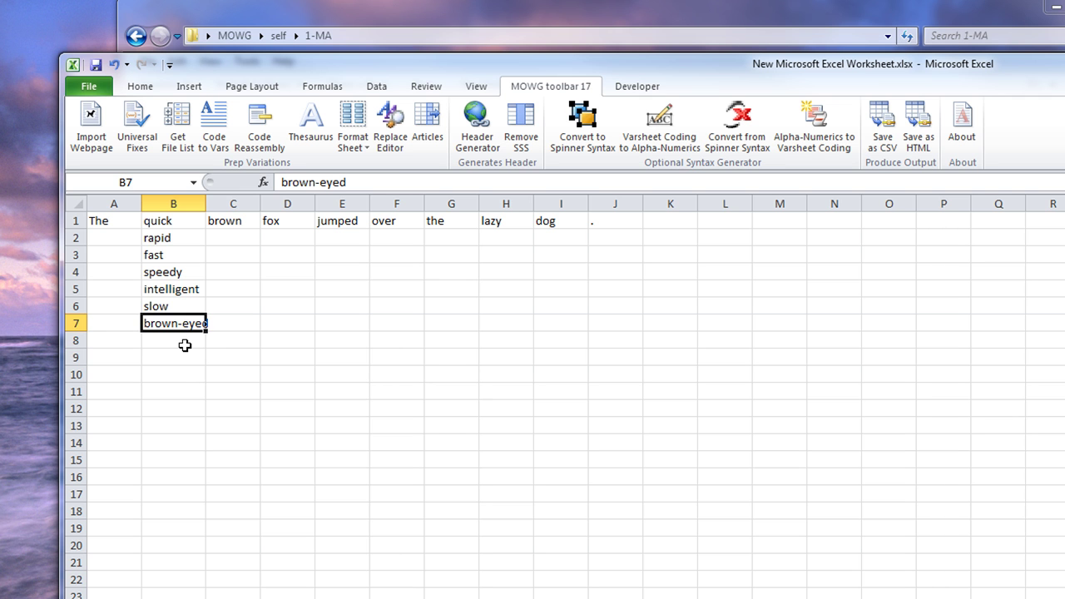
left_click(187, 305)
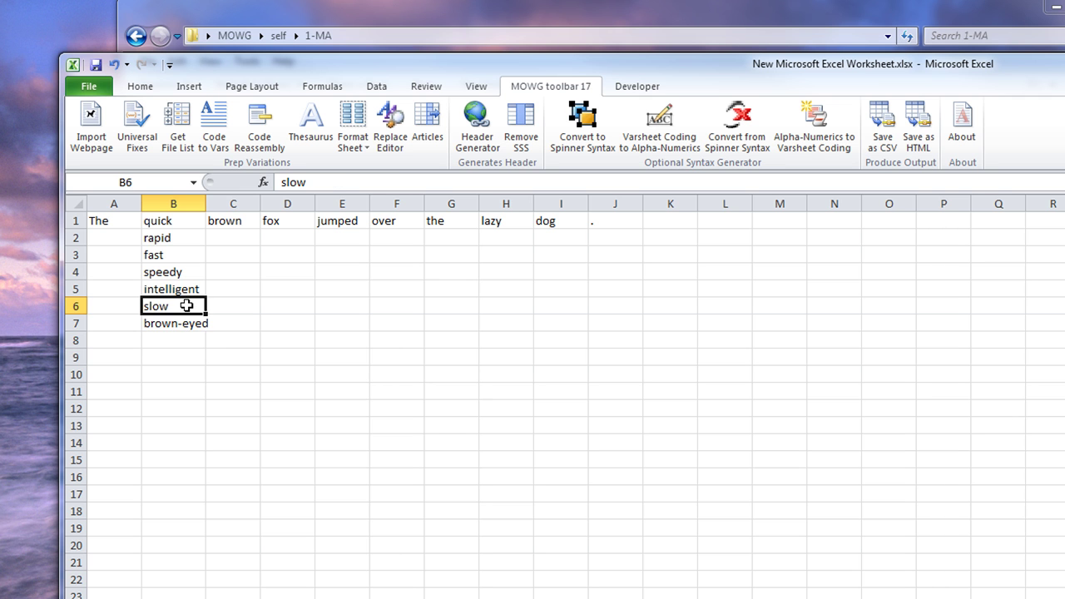
left_click(178, 253)
left_click(180, 278)
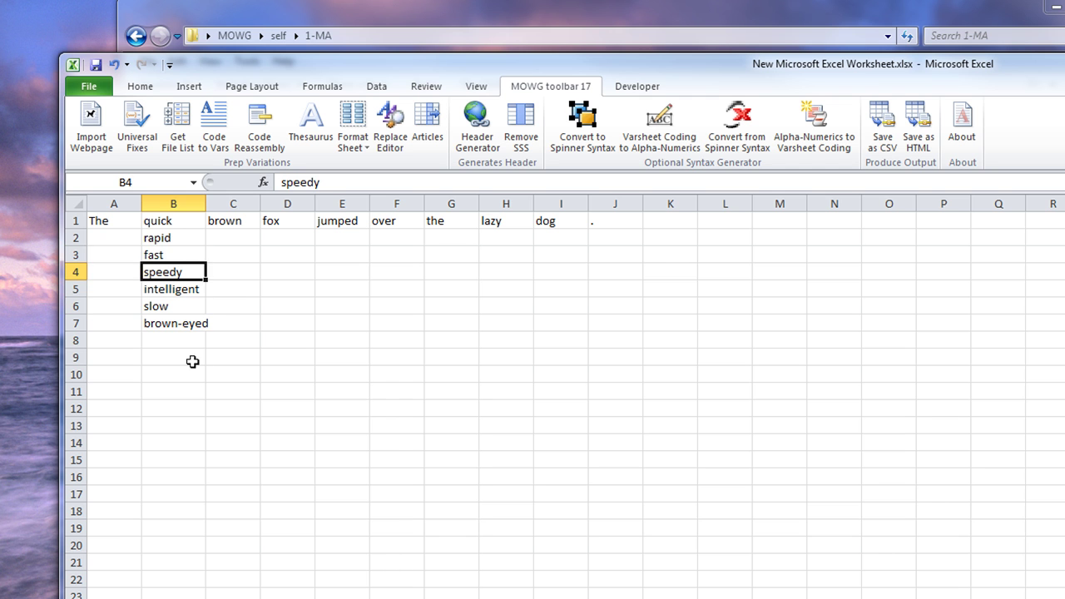
left_click(171, 335)
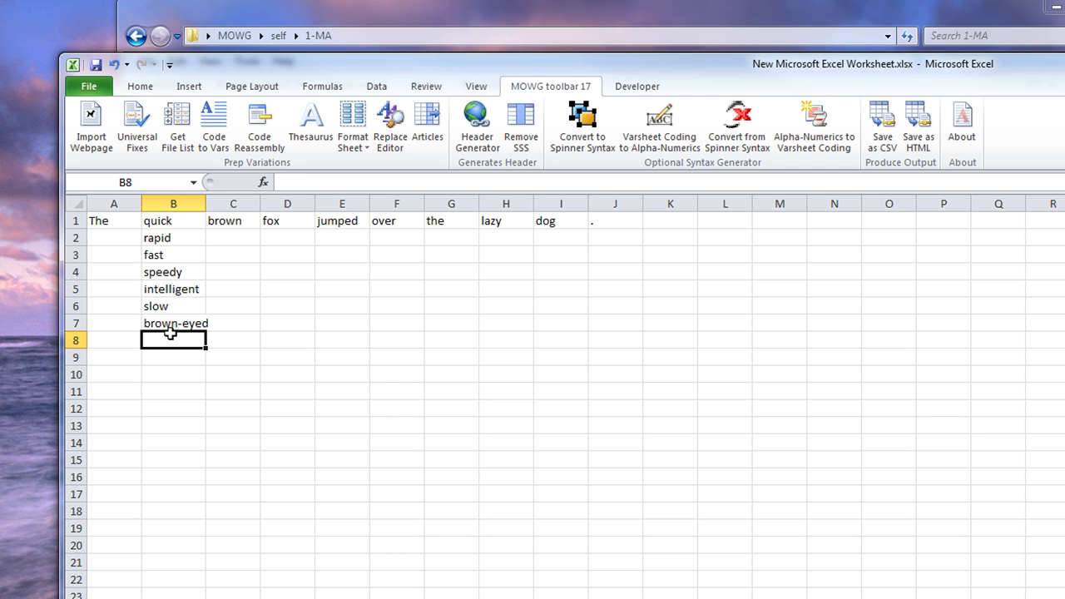
- Clear the alternatives in B2:B13 with the Drop command, keeping the sentence in row 1
left_click(183, 241)
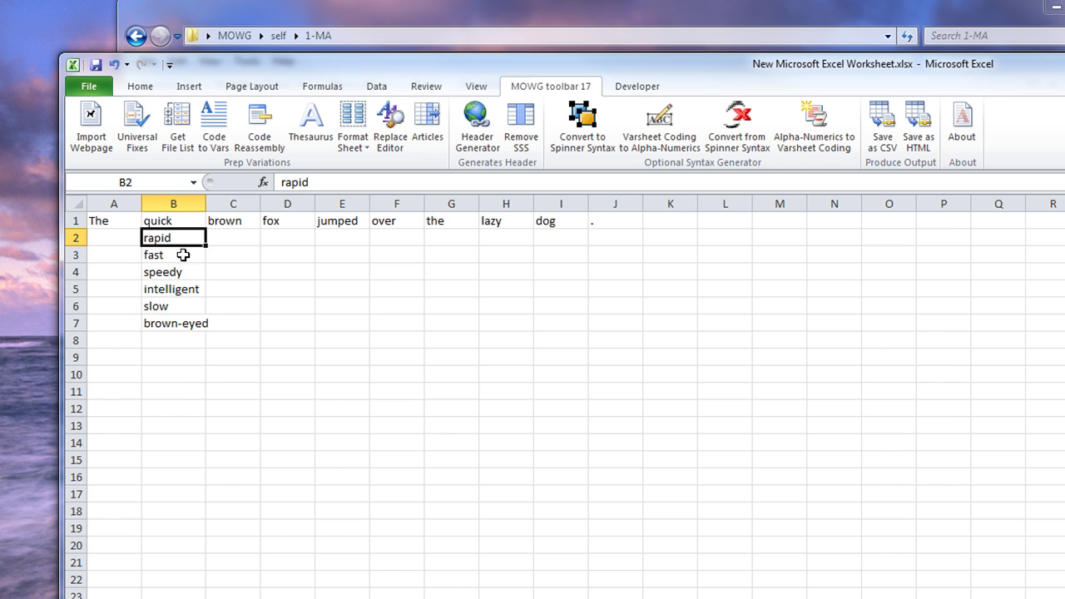
left_click_drag(183, 255, 179, 425)
right_click(189, 348)
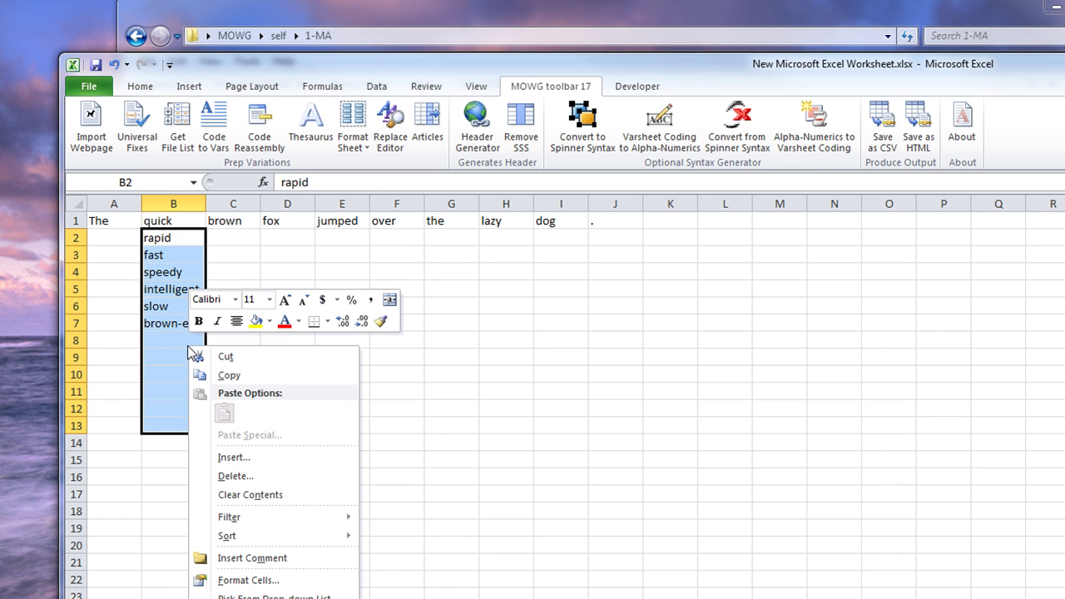
left_click(349, 139)
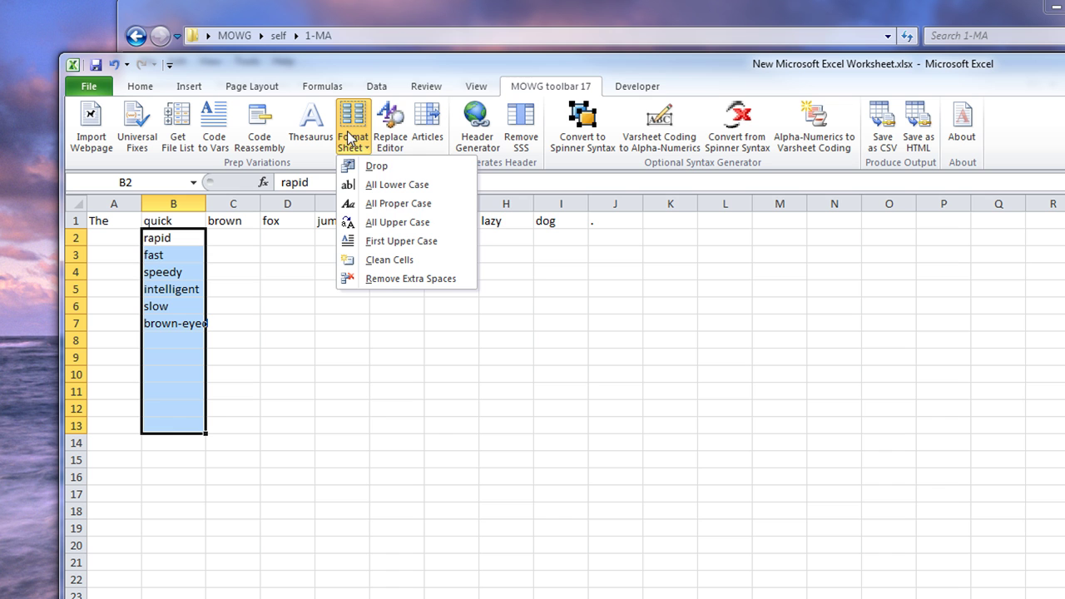
left_click(400, 166)
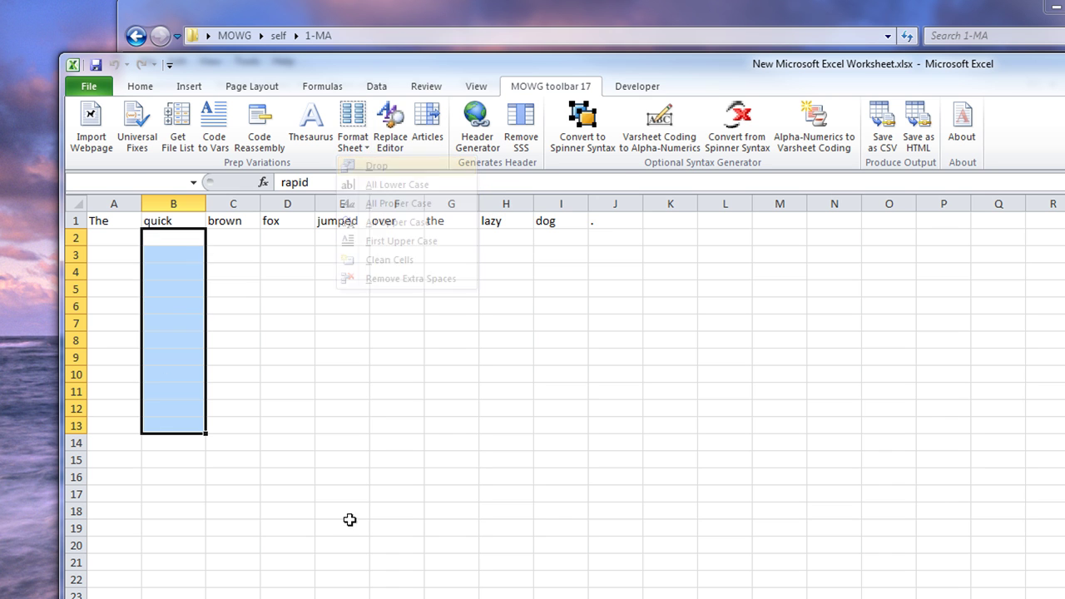
left_click(356, 436)
left_click(197, 233)
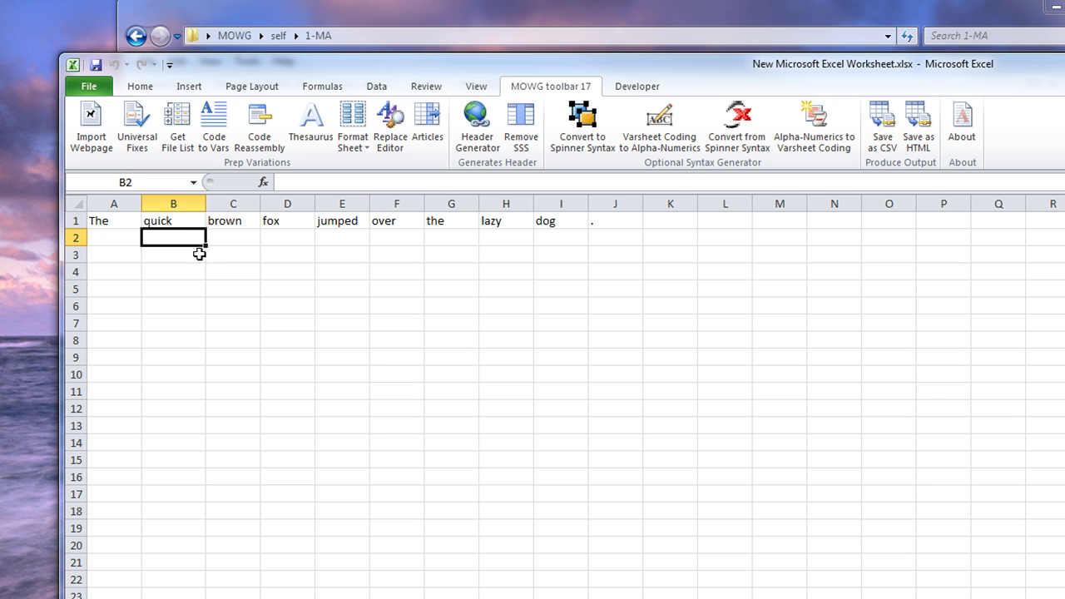
- Fill column B with synonyms for the word "quick" in B1 using the Thesaurus tool
left_click(179, 222)
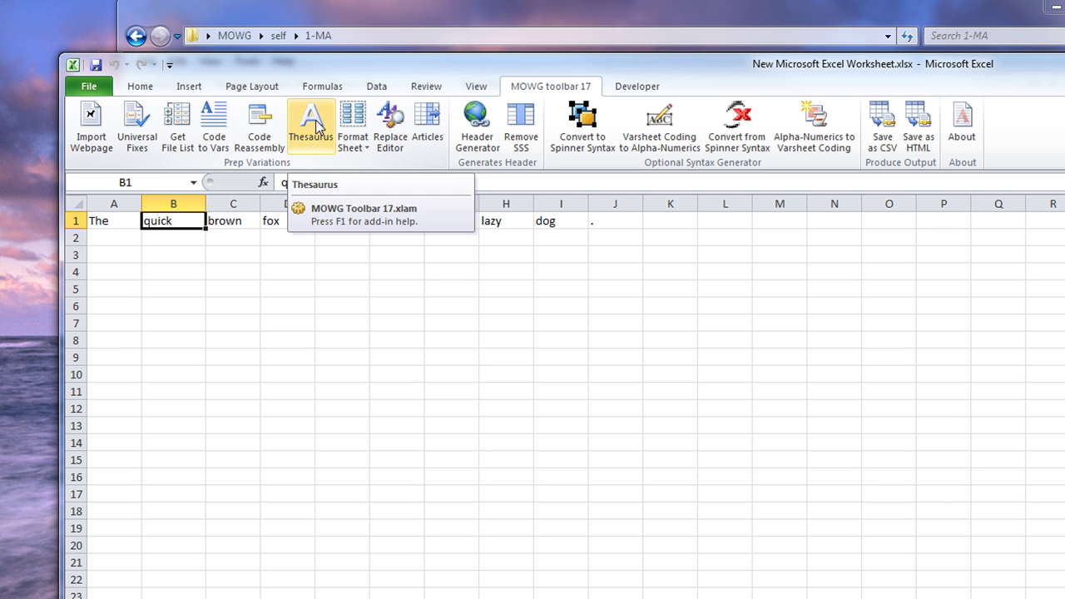
left_click(184, 250)
left_click(182, 222)
left_click(330, 123)
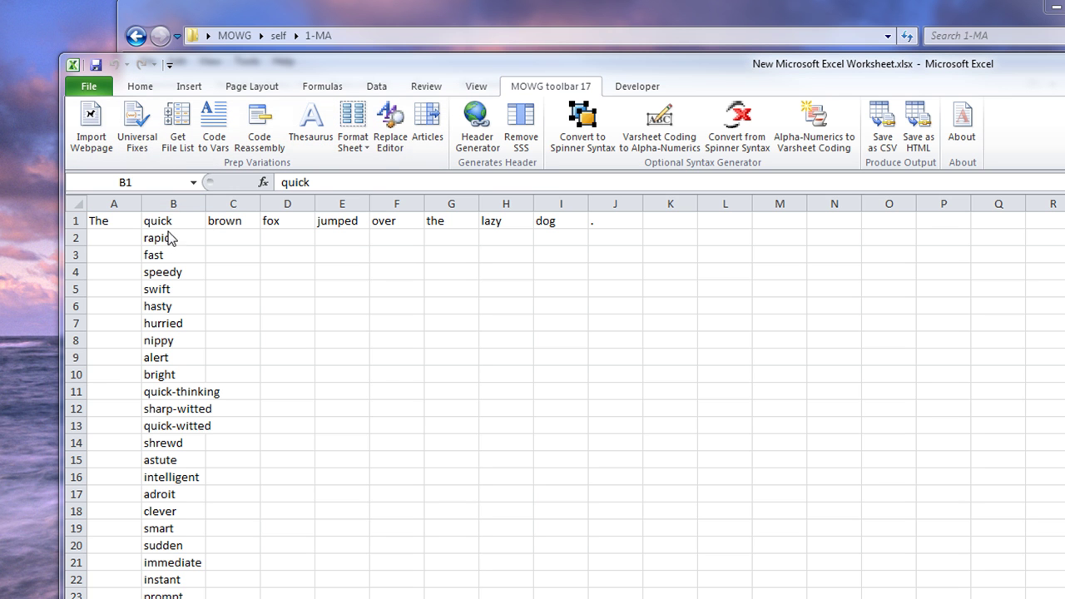
- Examine the synonyms for "quick" in column B down to B40 and judge which ones fit the sentence
left_click(178, 308)
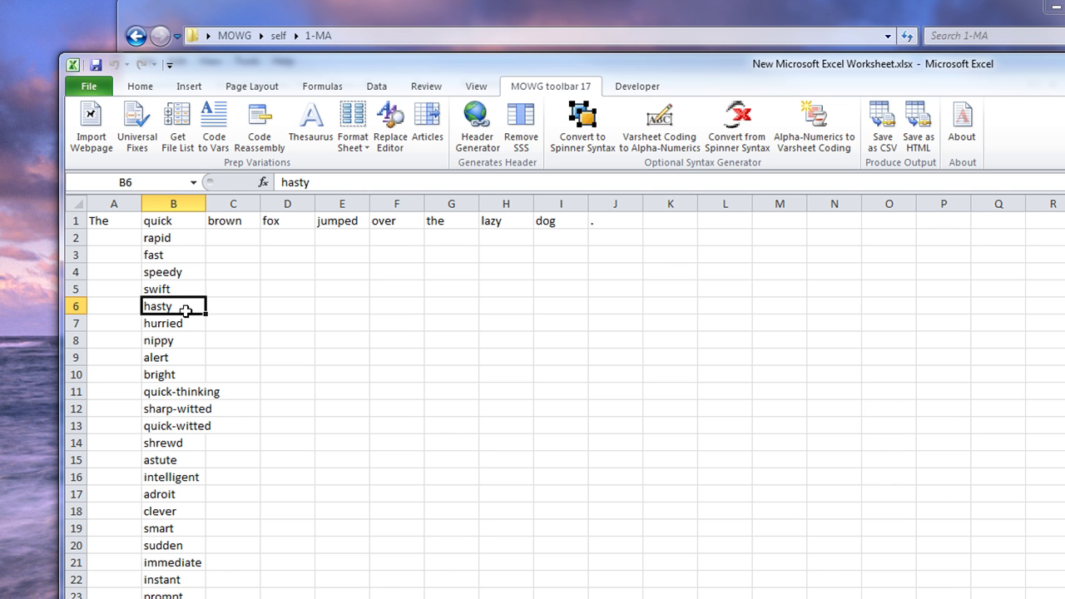
scroll(180, 311, "down", 3)
scroll(180, 312, "down", 3)
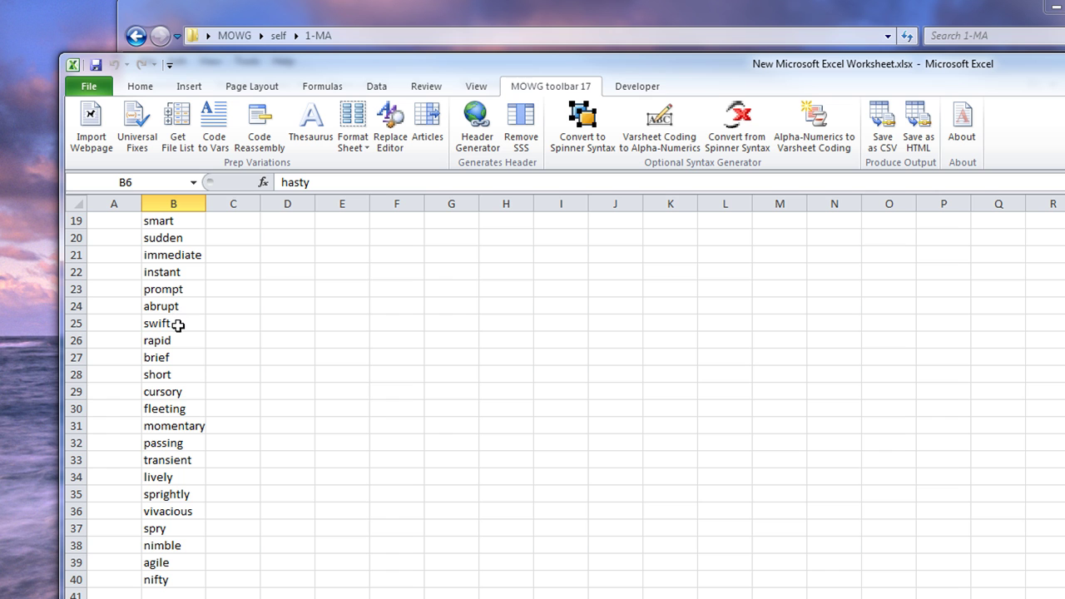
scroll(183, 573, "up", 6)
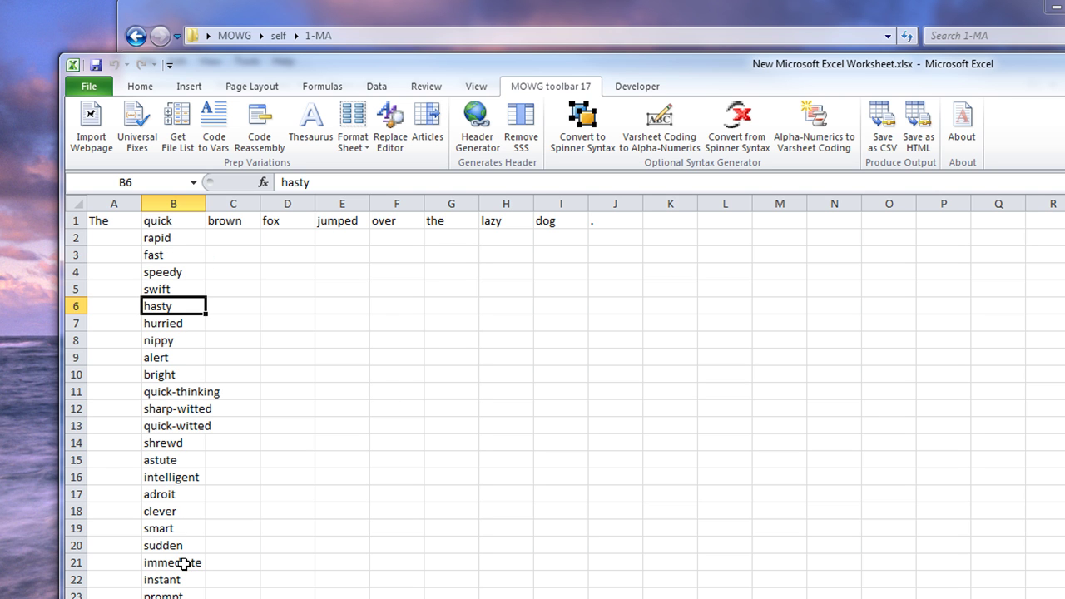
left_click_drag(166, 237, 179, 598)
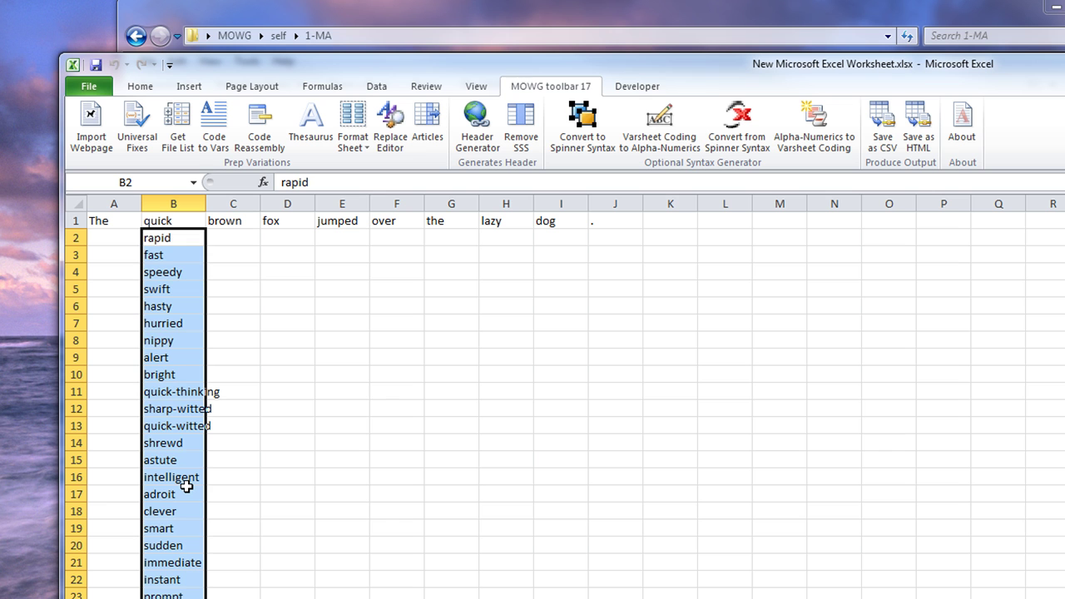
left_click(174, 389)
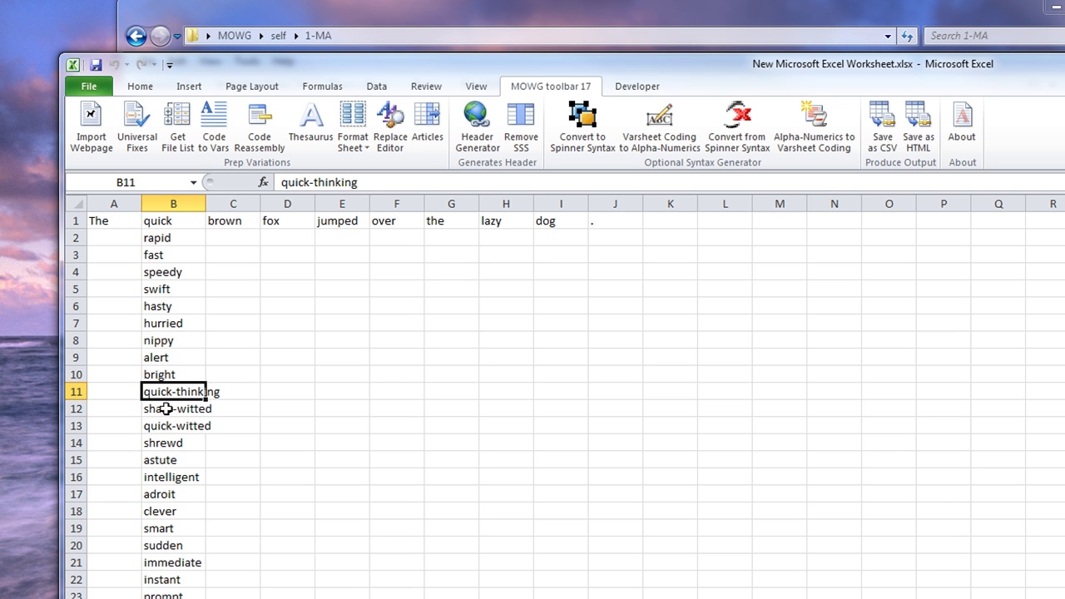
left_click(168, 410)
left_click(169, 426)
left_click(165, 444)
left_click(164, 460)
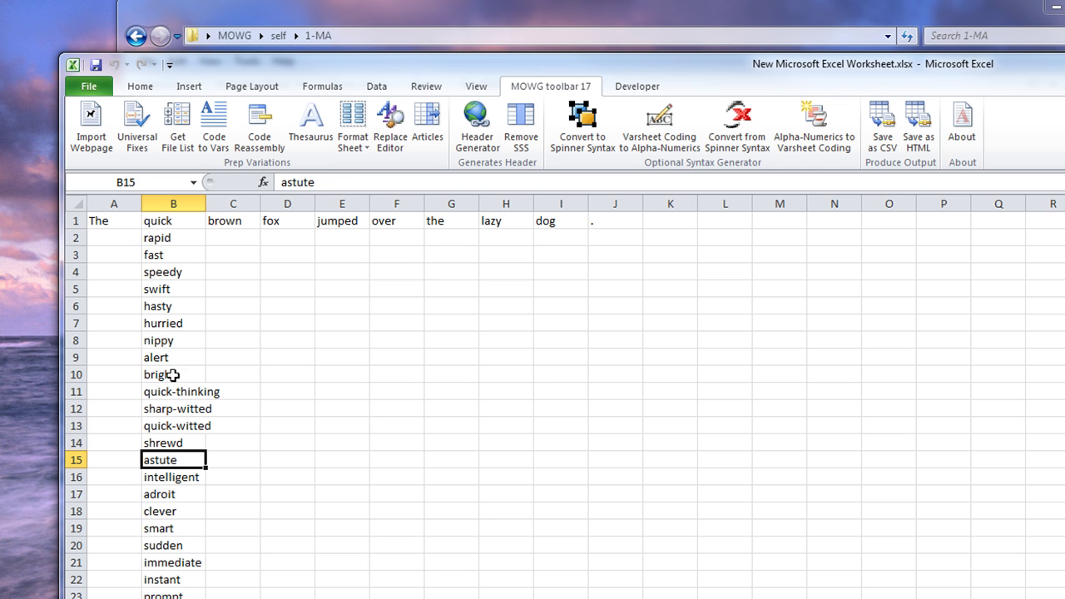
left_click_drag(168, 222, 169, 457)
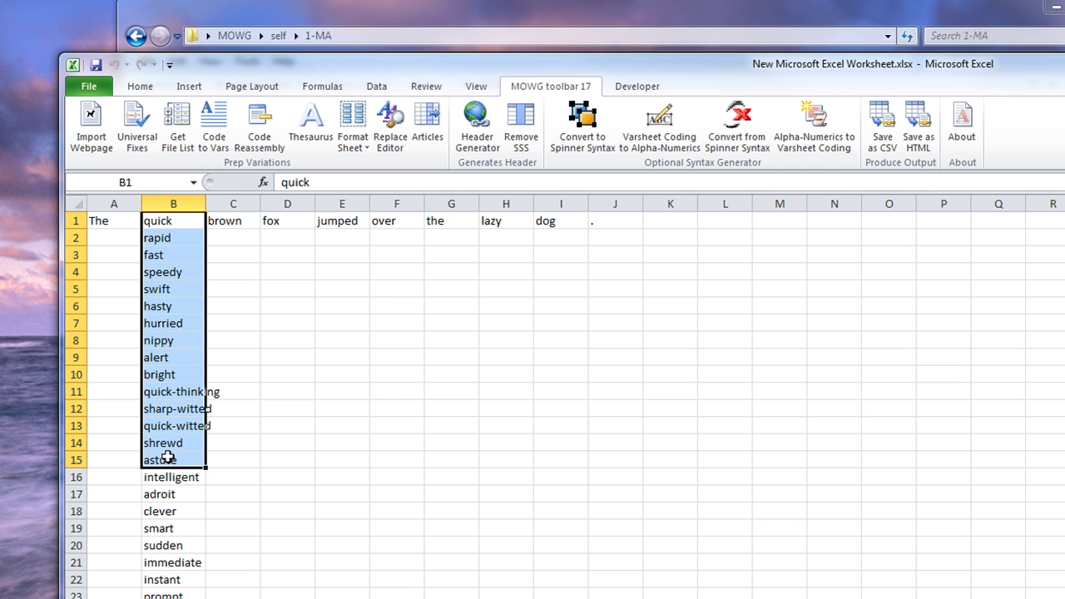
scroll(167, 321, "down", 9)
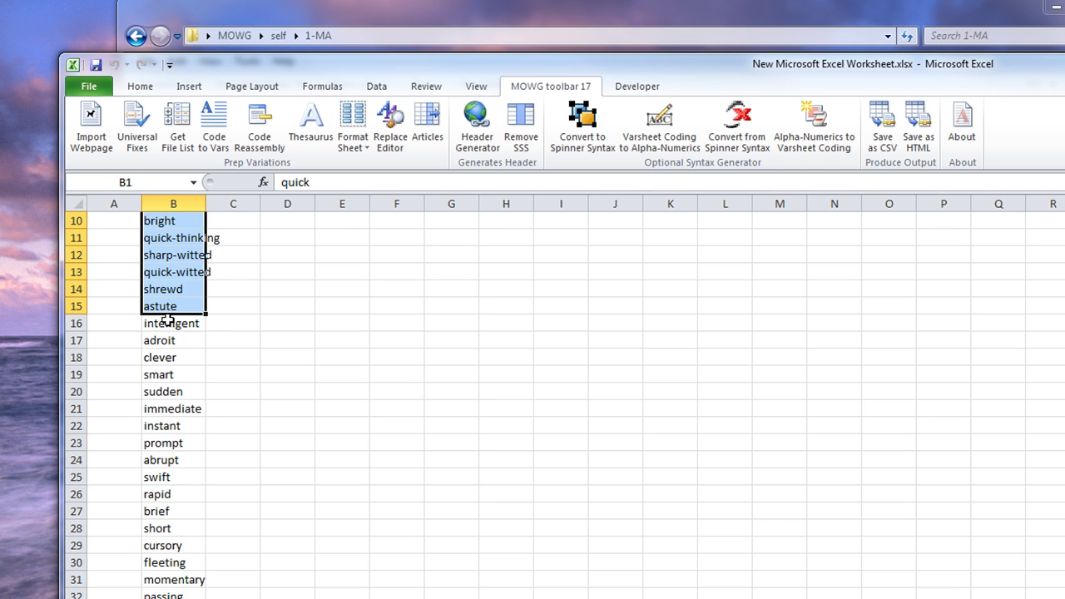
left_click(169, 422)
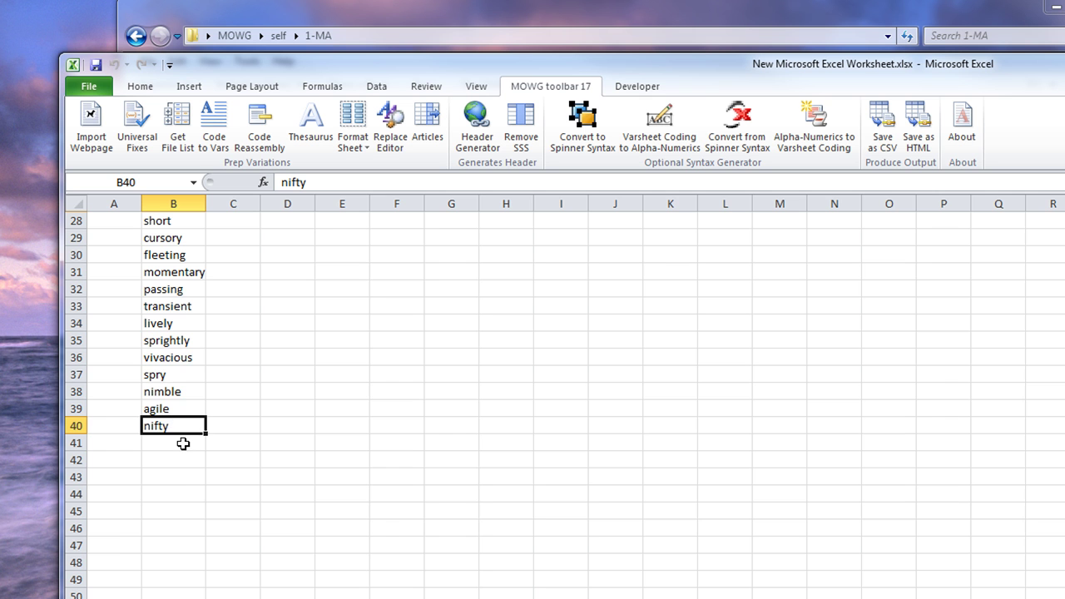
scroll(183, 444, "up", 9)
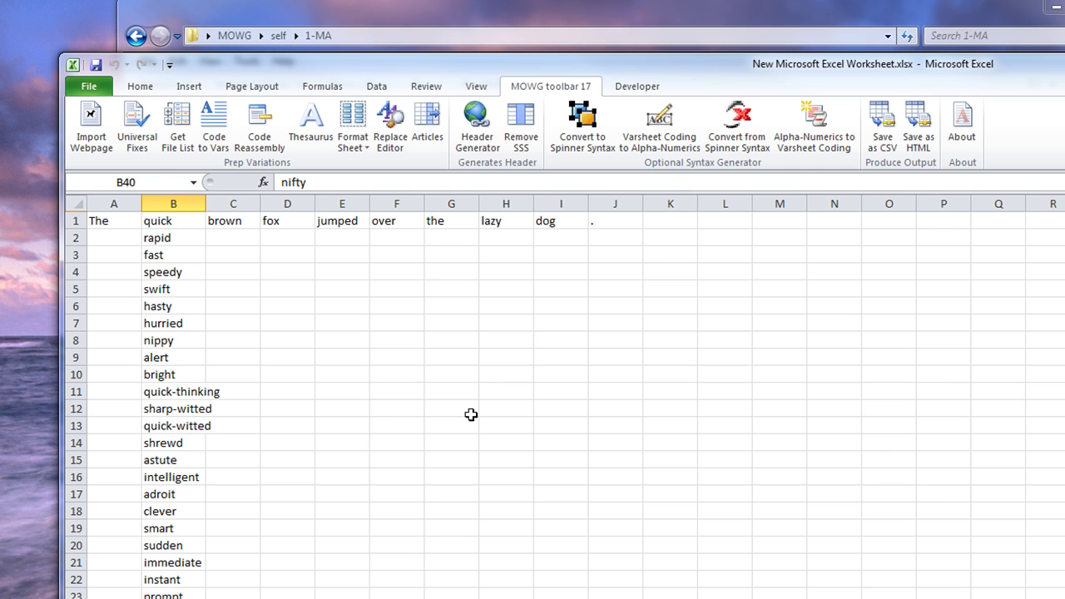
scroll(473, 389, "down", 6)
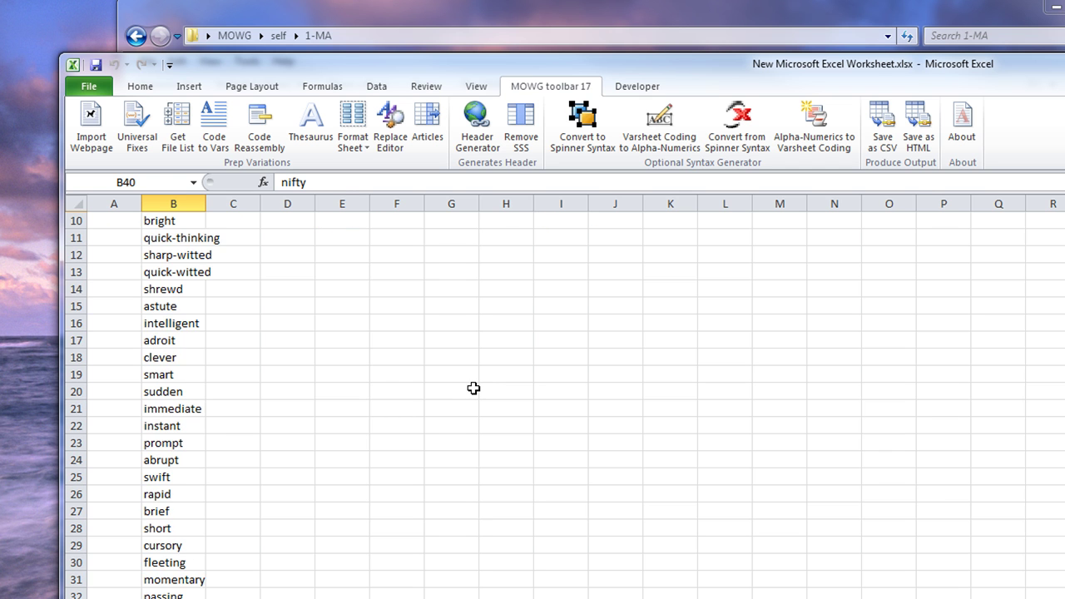
scroll(159, 414, "up", 6)
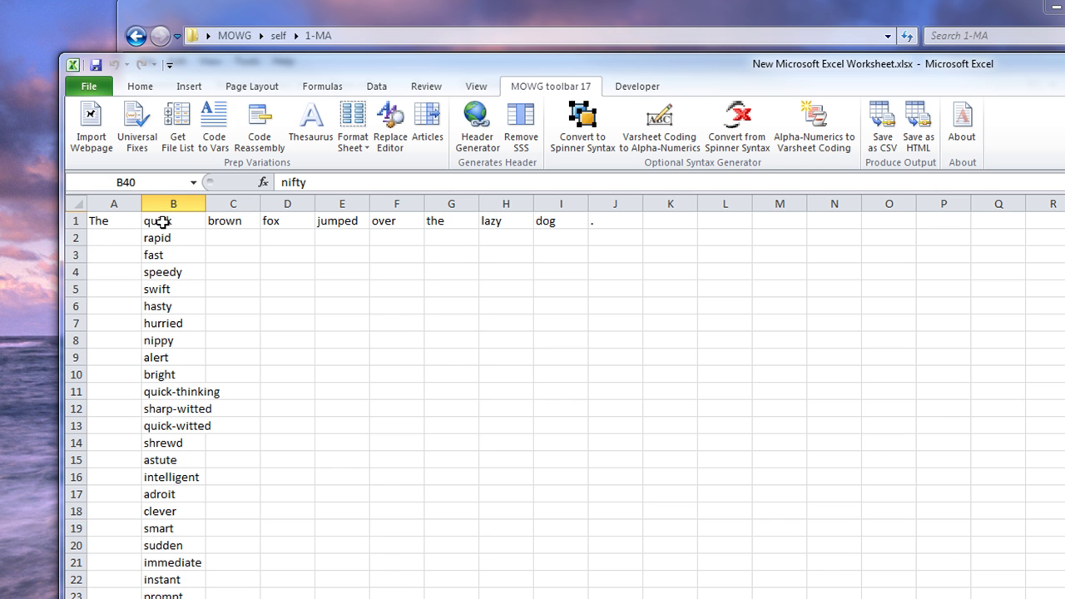
left_click(166, 195)
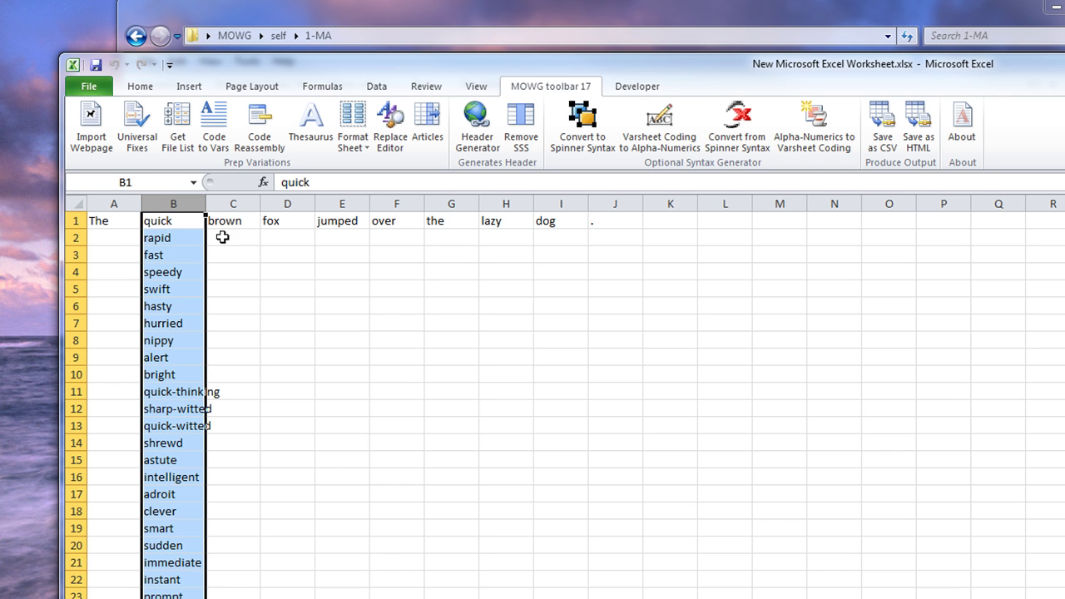
- Fill column C with synonyms for the word "brown" in C1 using the Thesaurus tool
left_click(242, 221)
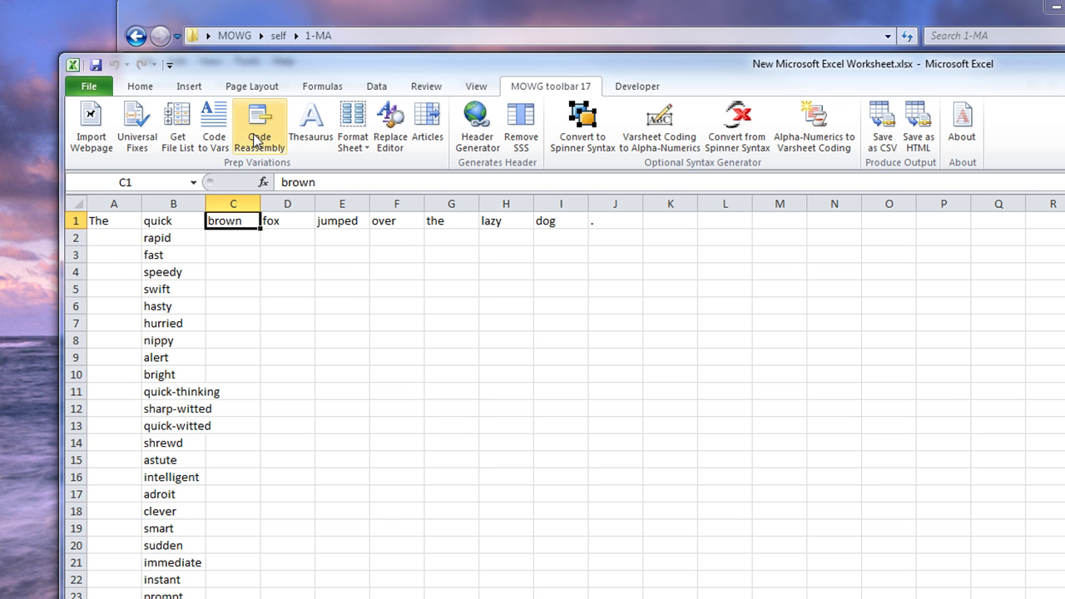
left_click(301, 138)
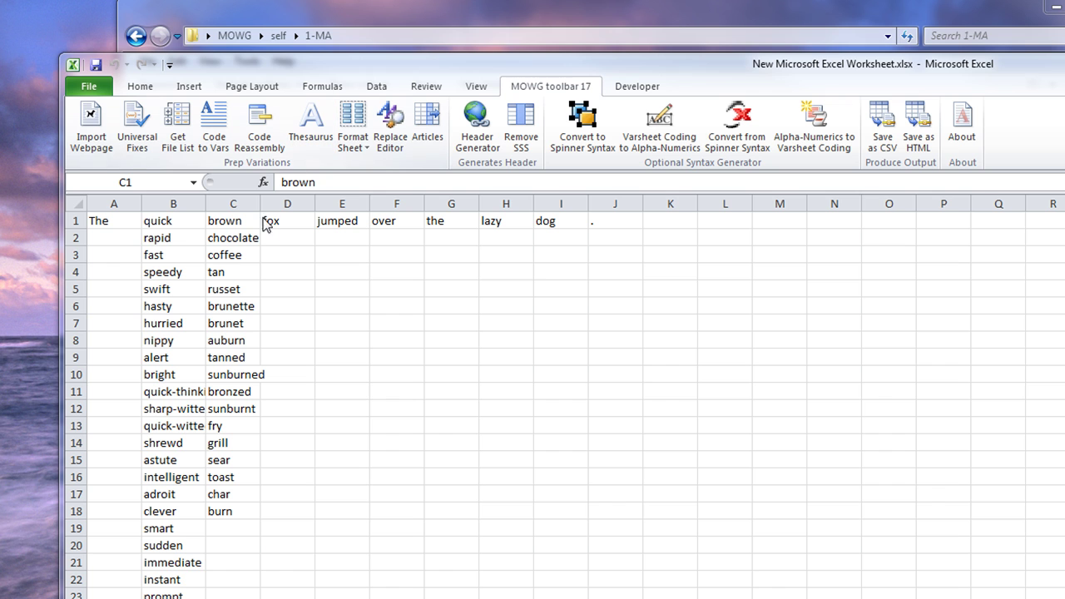
left_click(248, 239)
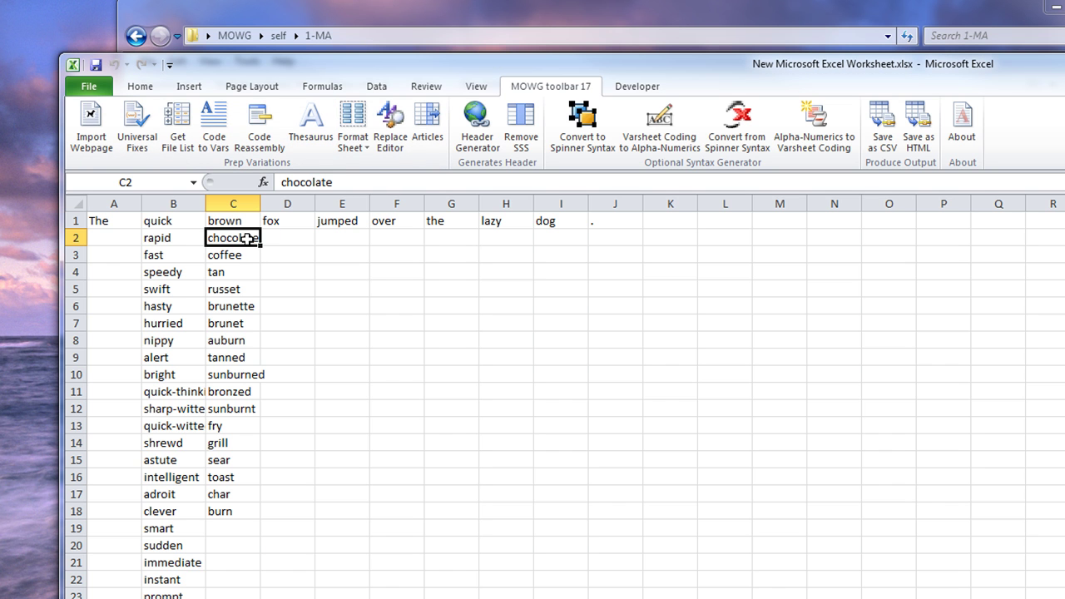
left_click(238, 254)
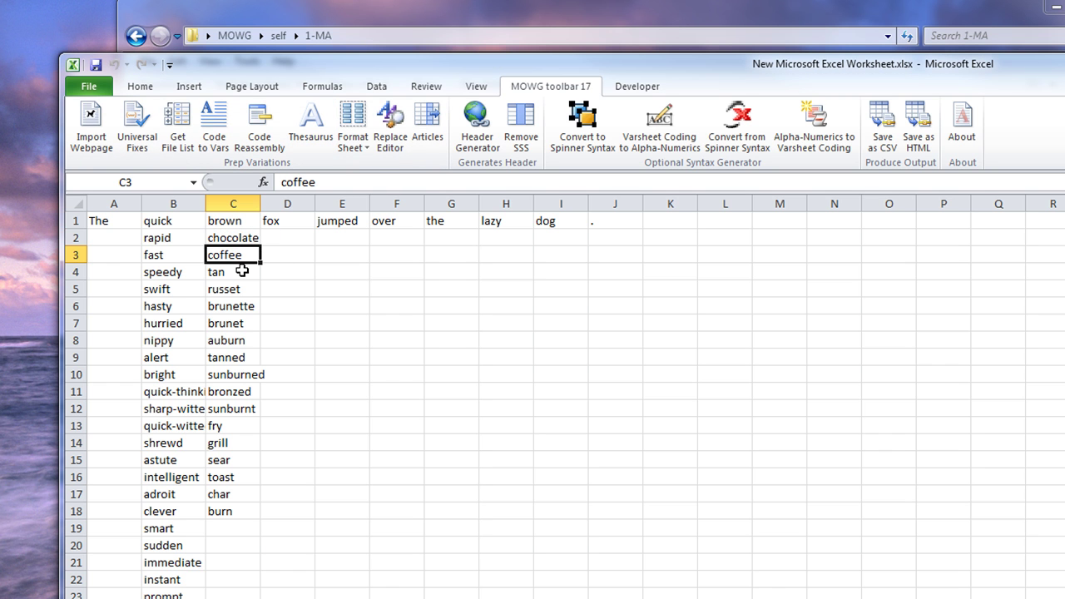
left_click(238, 278)
- Remove the unsuitable synonyms in C3:C5, C7 and C10:C18 with the Drop command, keeping chocolate, brunette, auburn and tanned
left_click(241, 255)
left_click(236, 275, "ctrl")
left_click(234, 291, "ctrl")
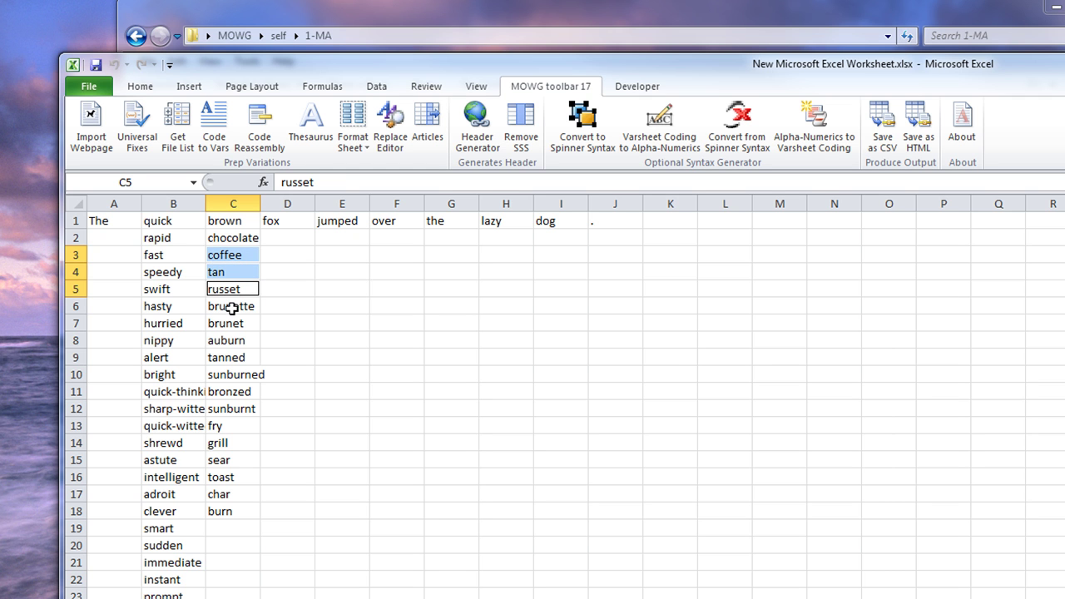
left_click(236, 325, "ctrl")
left_click(243, 377, "ctrl")
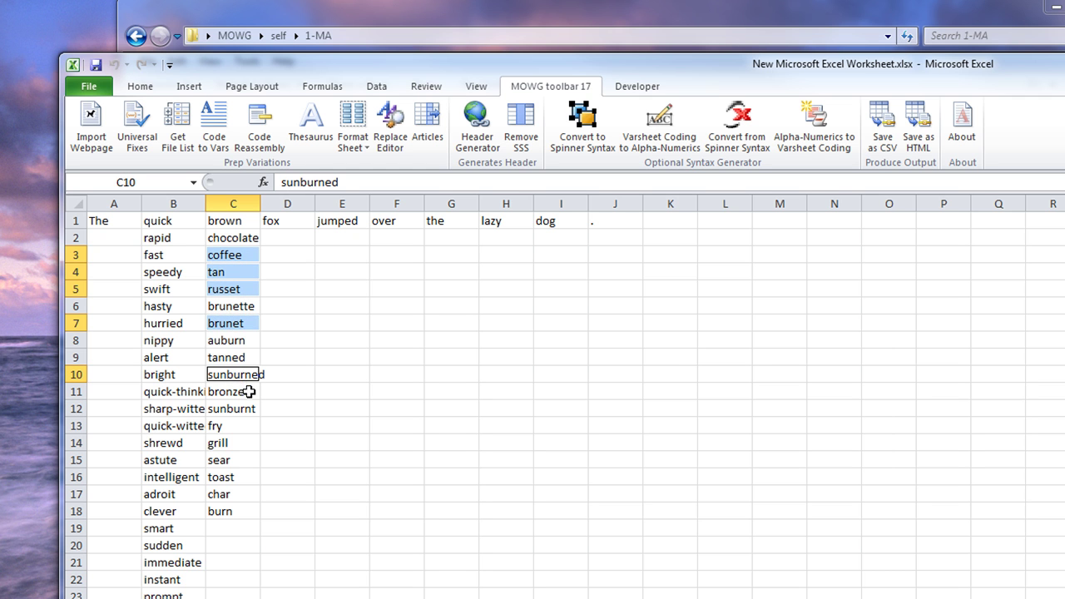
left_click(249, 392, "ctrl")
left_click(237, 408, "ctrl")
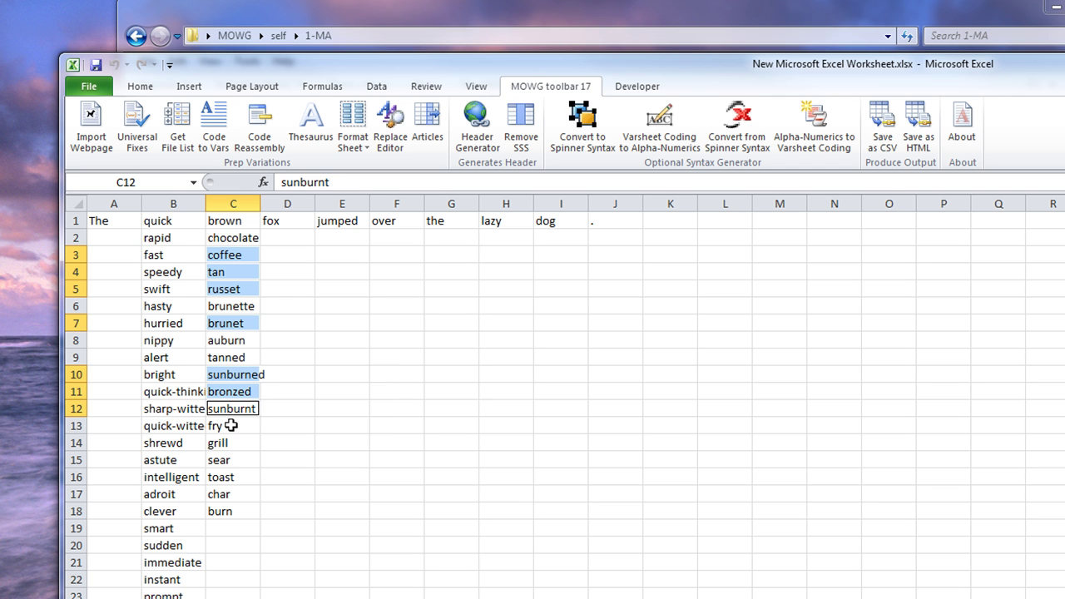
left_click(231, 425, "ctrl")
left_click(237, 445, "ctrl")
left_click(238, 462, "ctrl")
left_click(238, 478, "ctrl")
left_click(239, 496, "ctrl")
left_click(242, 510, "ctrl")
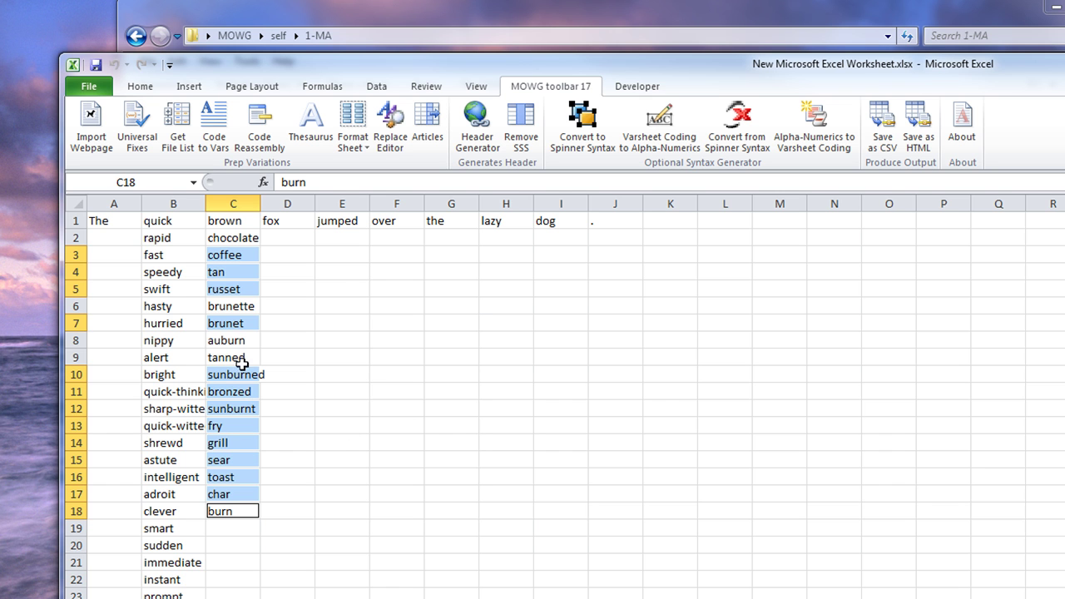
left_click(363, 130)
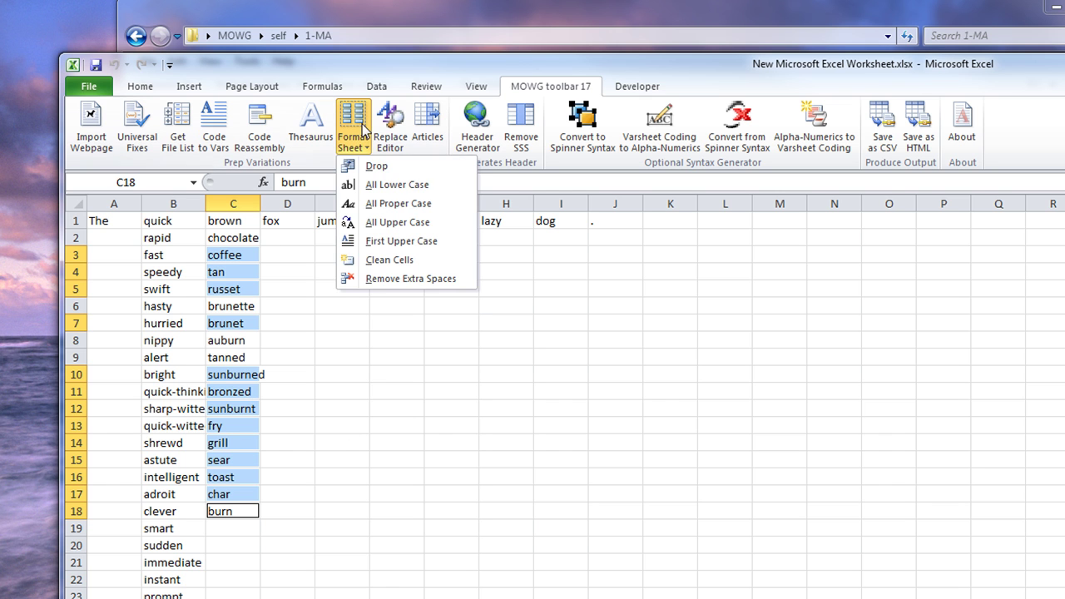
left_click(399, 166)
left_click(393, 354)
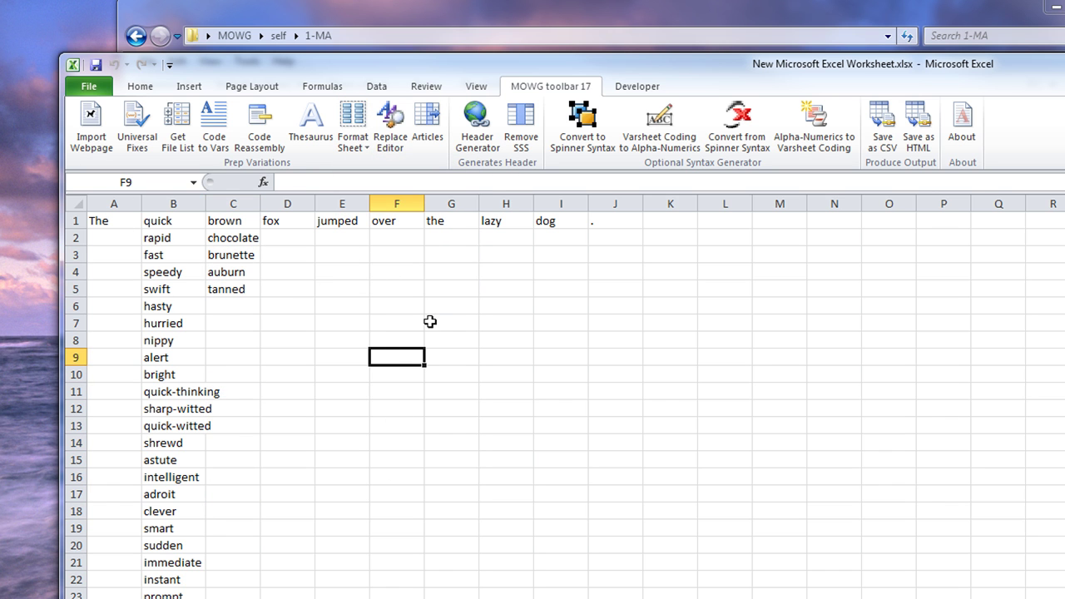
- Insert a blank cell at C3 above "brunette", shifting the cells below it down
right_click(240, 258)
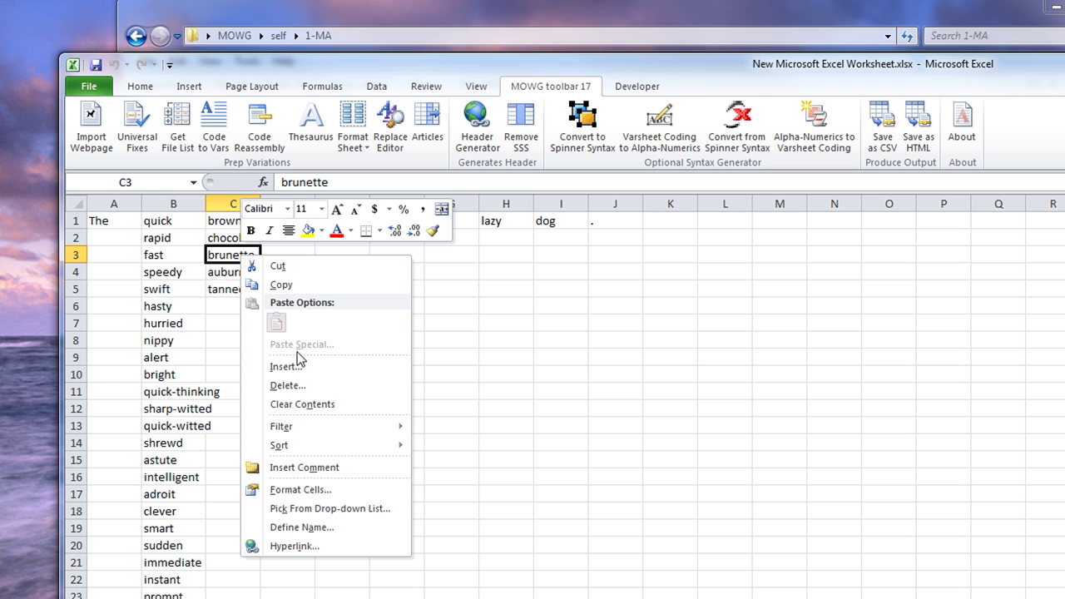
left_click(285, 366)
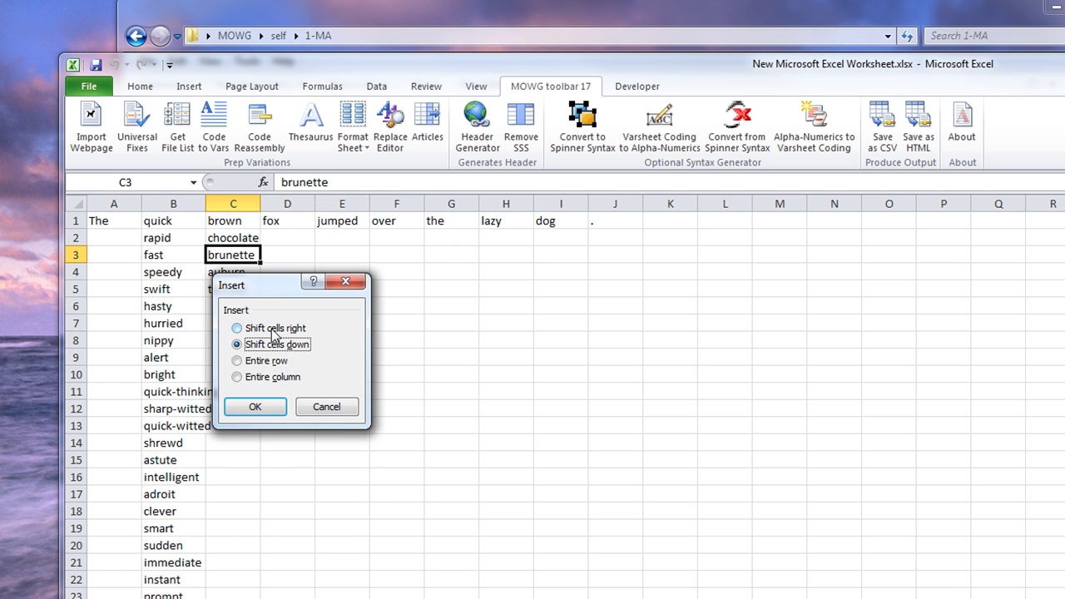
left_click(264, 421)
left_click(505, 323)
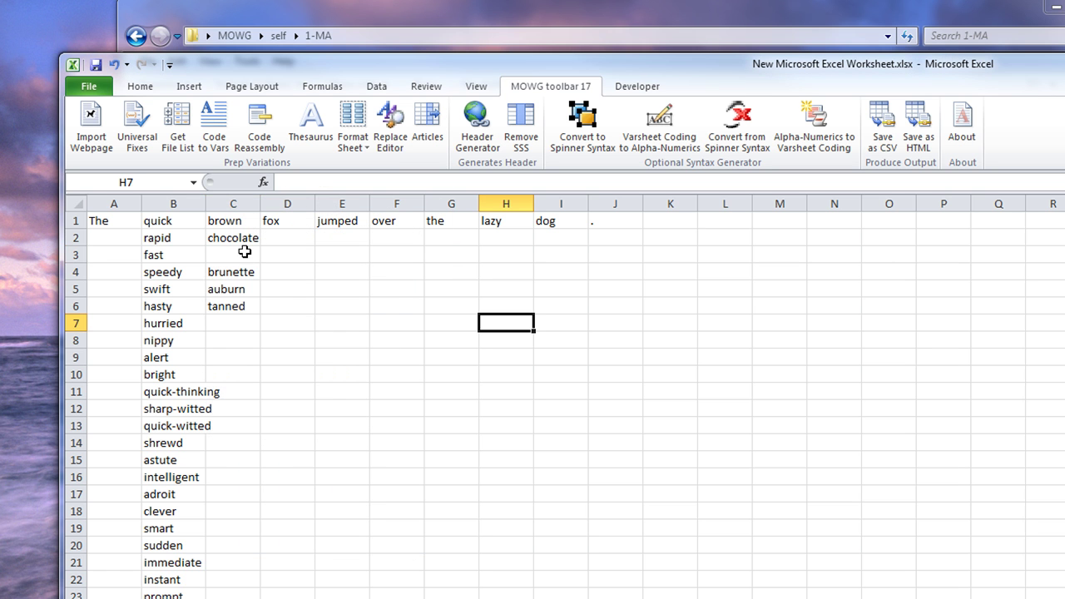
left_click(248, 258)
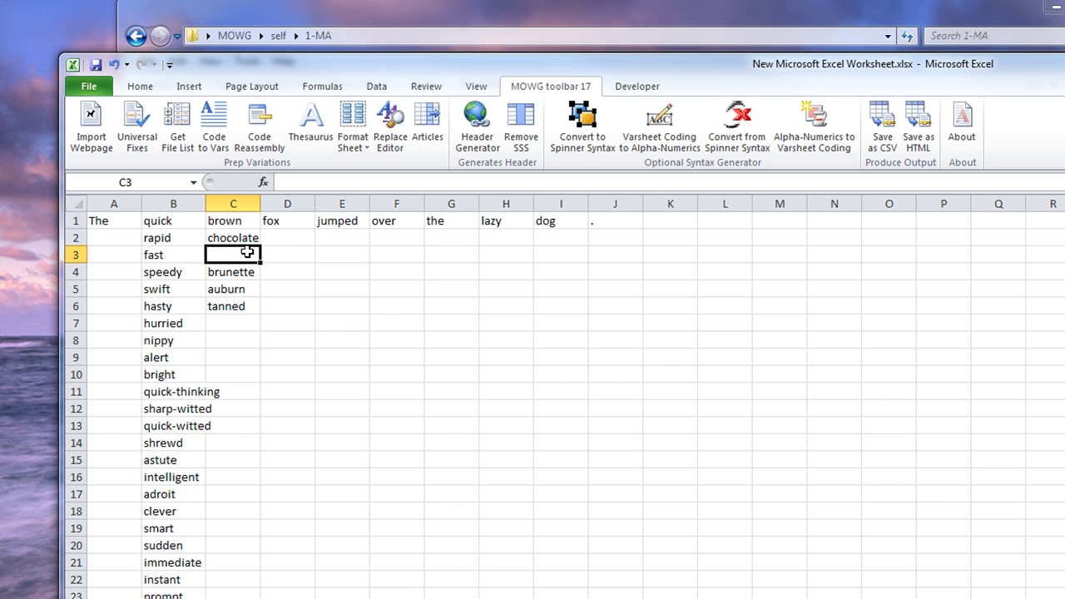
- Insert a blank column between "jumped" and "over" at column F
left_click(397, 204)
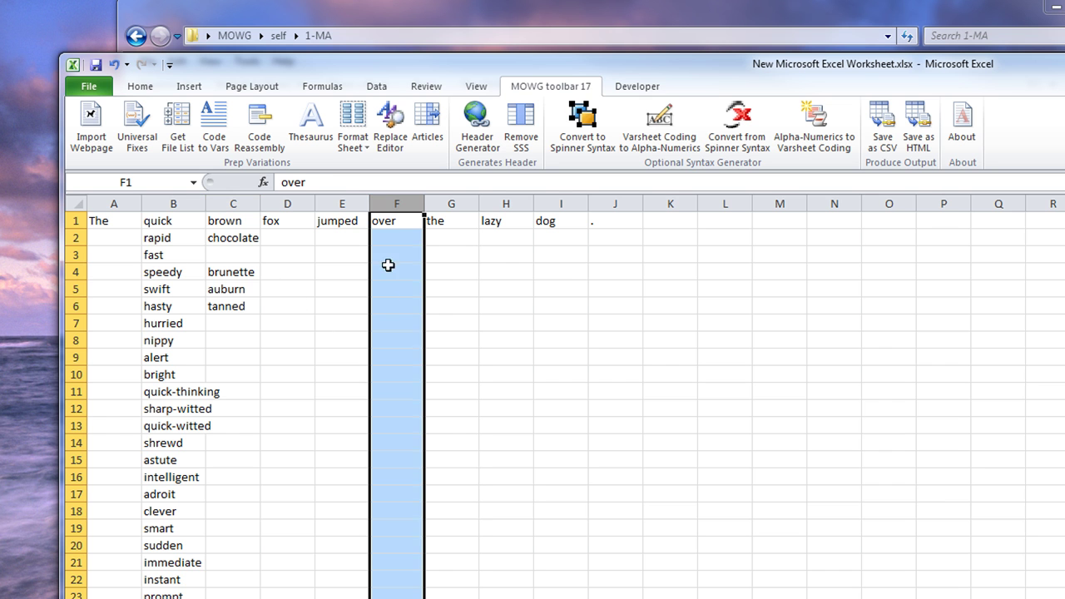
right_click(390, 301)
left_click(449, 413)
left_click(320, 327)
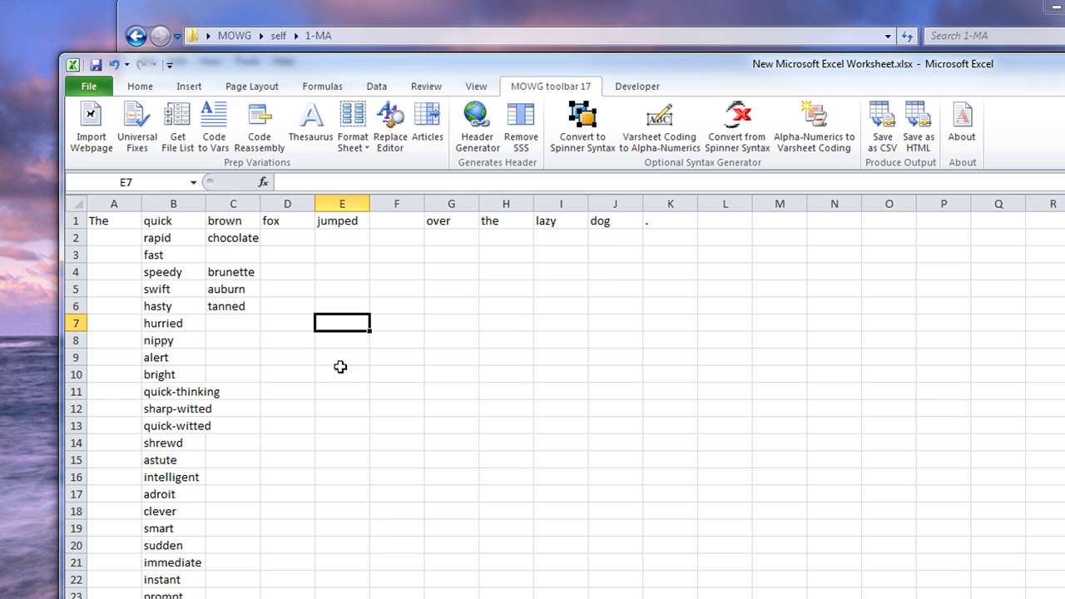
- Delete the blank column F between "jumped" and "over"
left_click(398, 204)
right_click(391, 274)
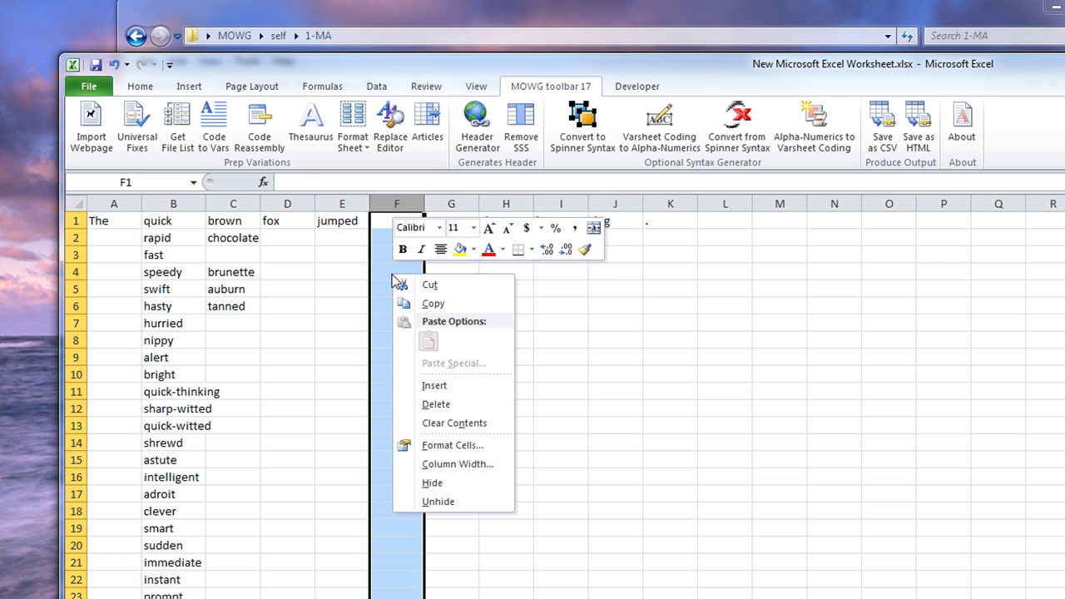
left_click(433, 404)
left_click(300, 331)
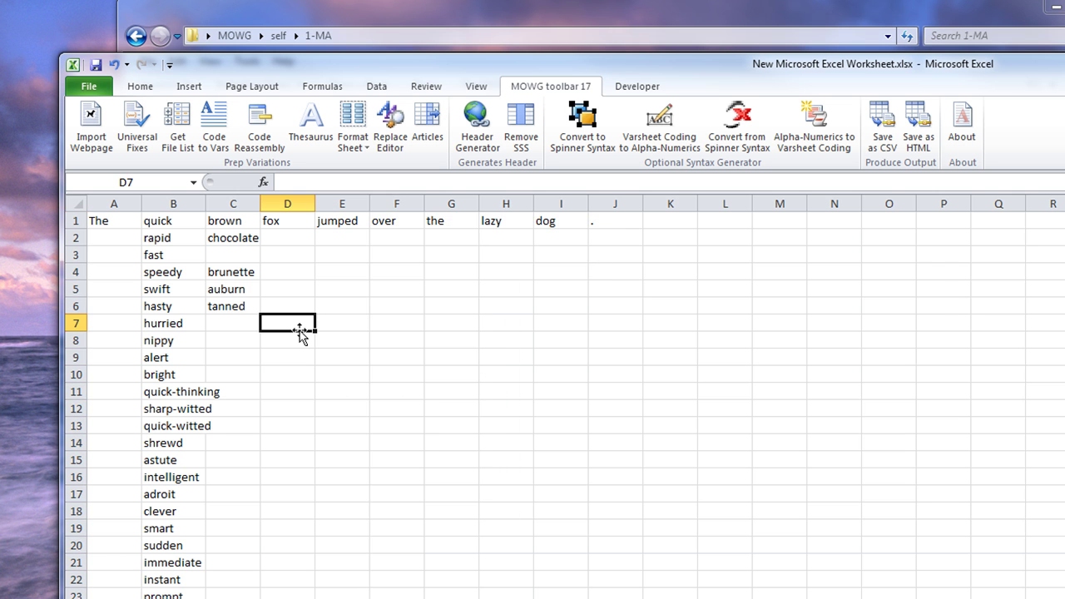
- Delete the blank cell C3 below "chocolate" so the remaining synonyms shift up
right_click(247, 255)
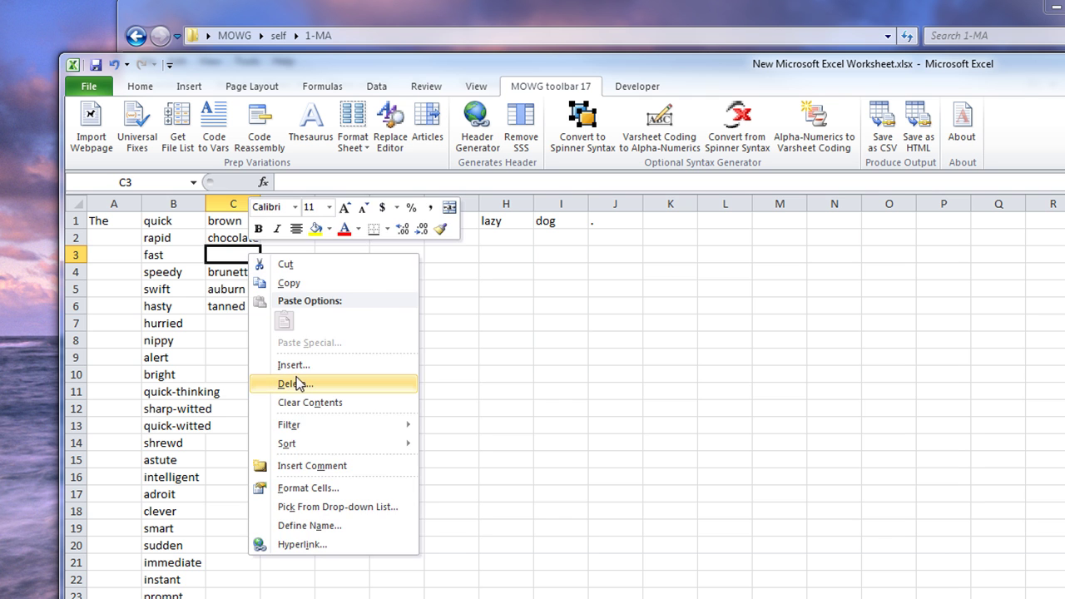
left_click(296, 383)
left_click(277, 420)
left_click(432, 377)
- Fill column E with synonyms for the word "jumped" in E1 using the Thesaurus tool
left_click(305, 223)
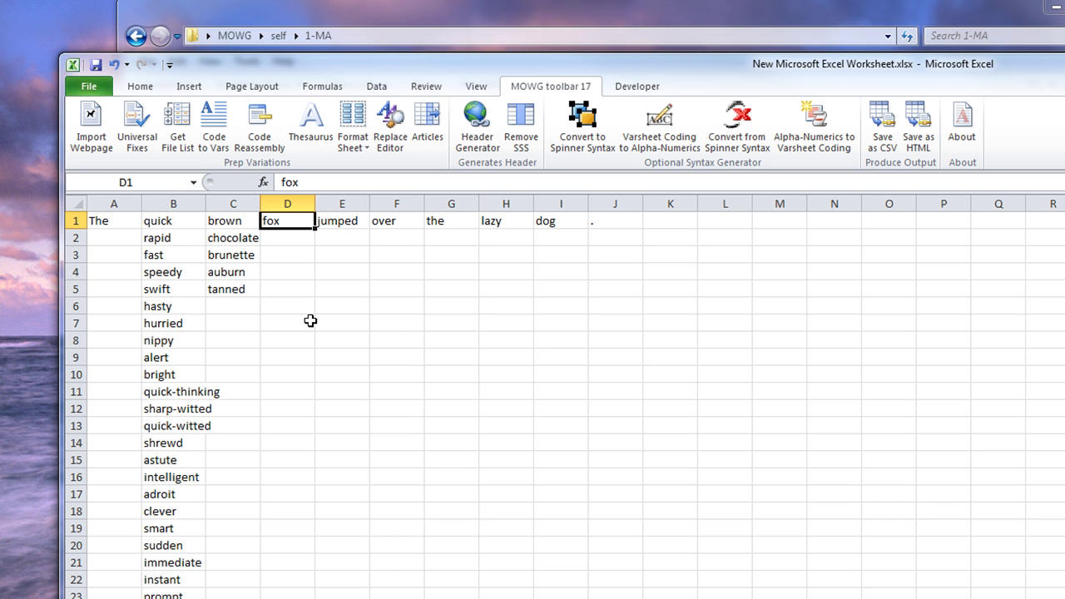
left_click(336, 223)
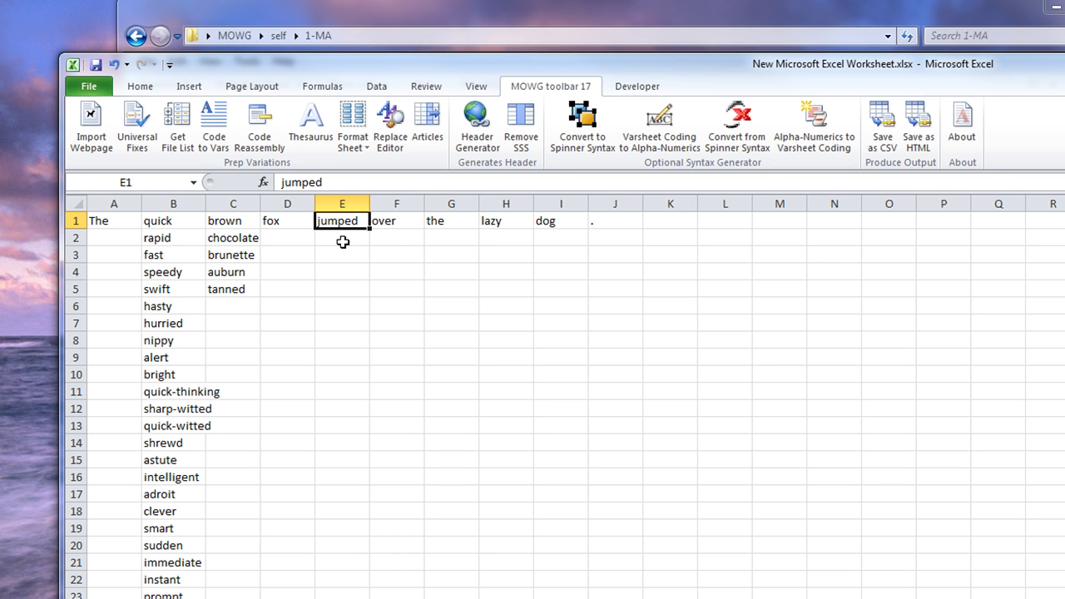
left_click(313, 133)
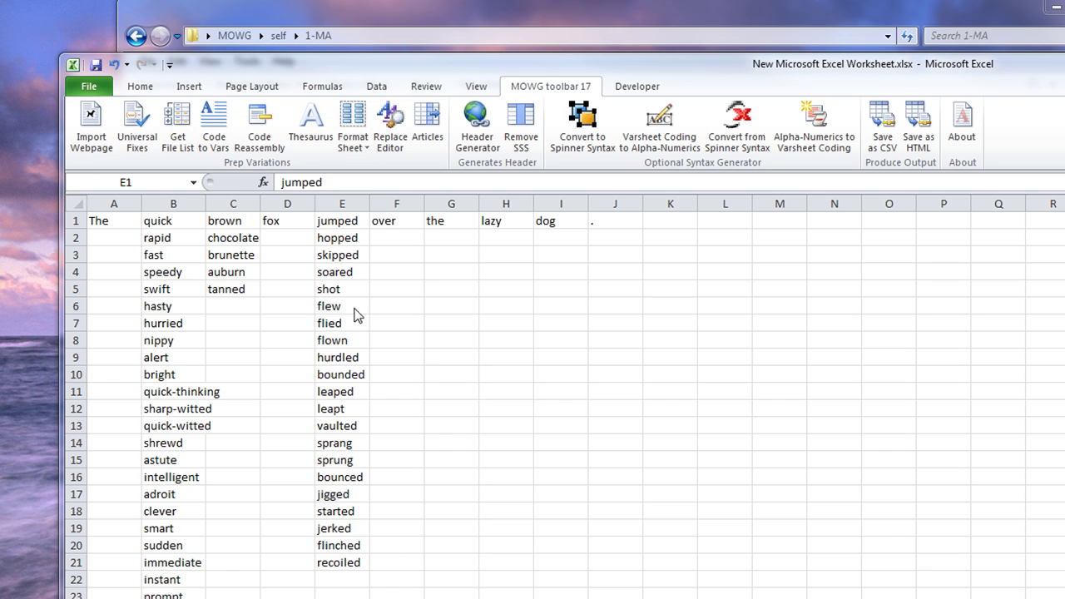
- Delete all rows of synonyms below the sentence in row 1
left_click(351, 562)
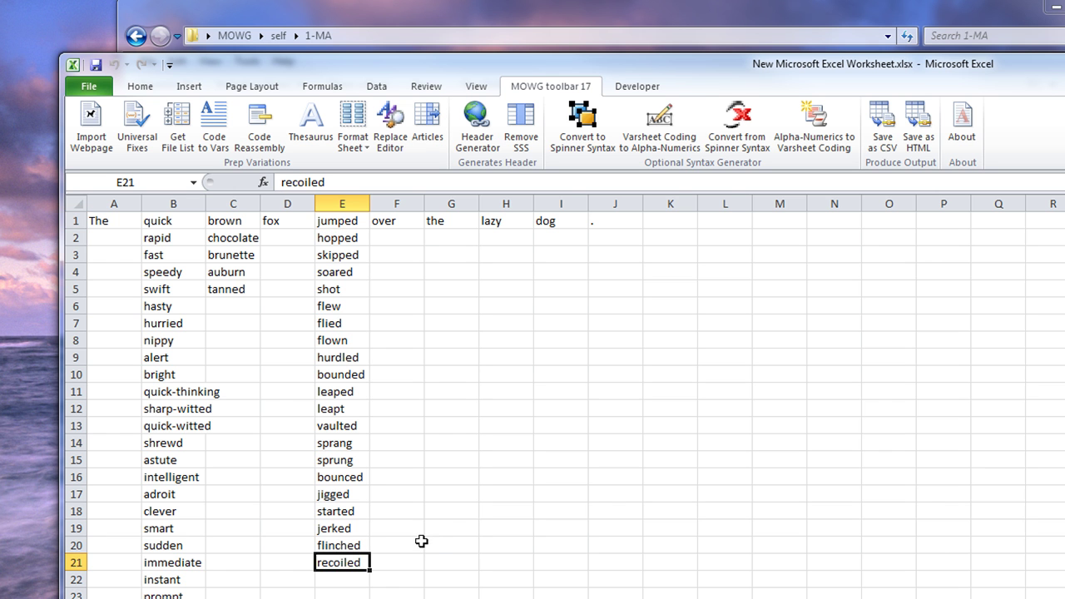
left_click_drag(73, 238, 75, 598)
right_click(499, 380)
left_click(519, 509)
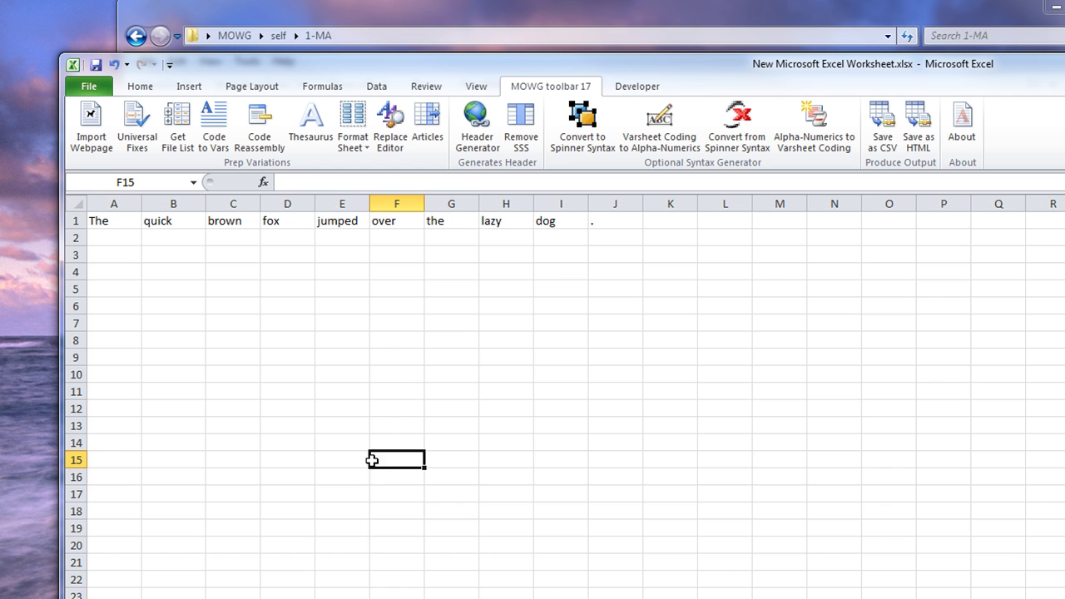
- Generate Thesaurus synonyms for every word in row 1 at once
left_click(76, 220)
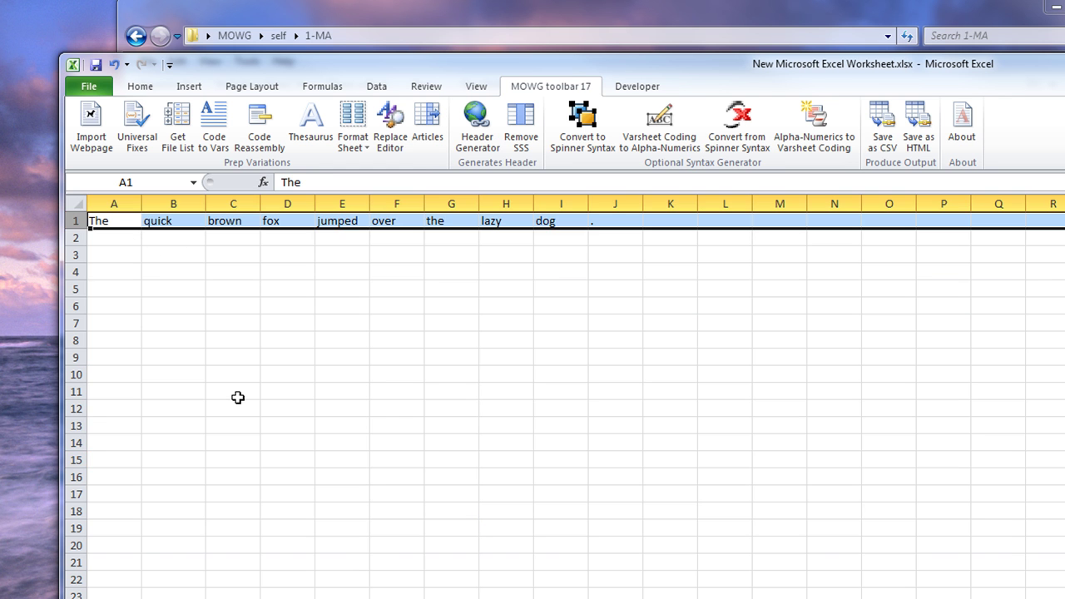
left_click(311, 123)
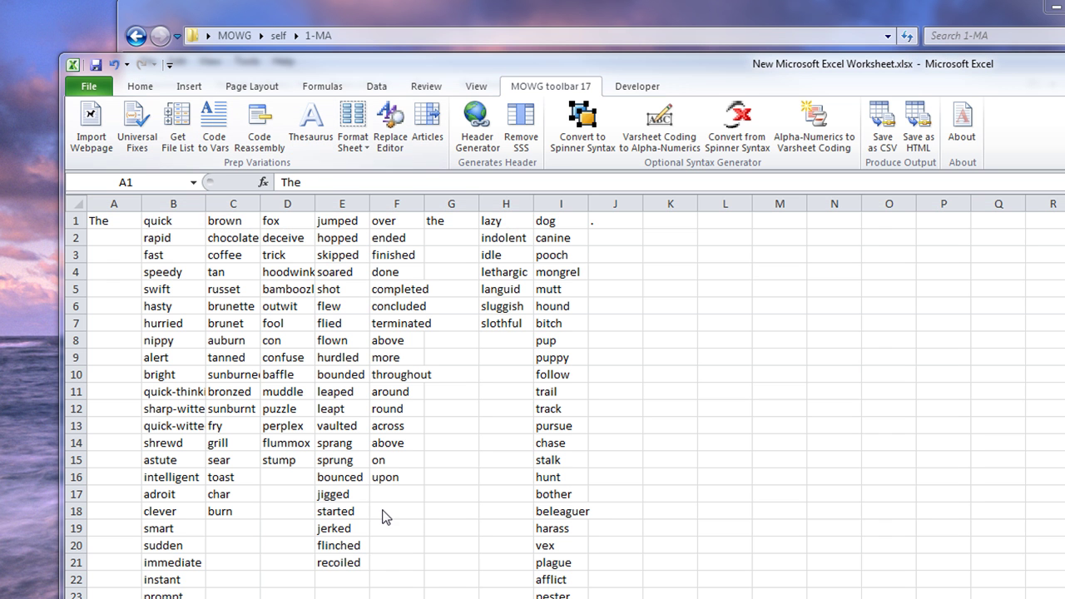
left_click(801, 327)
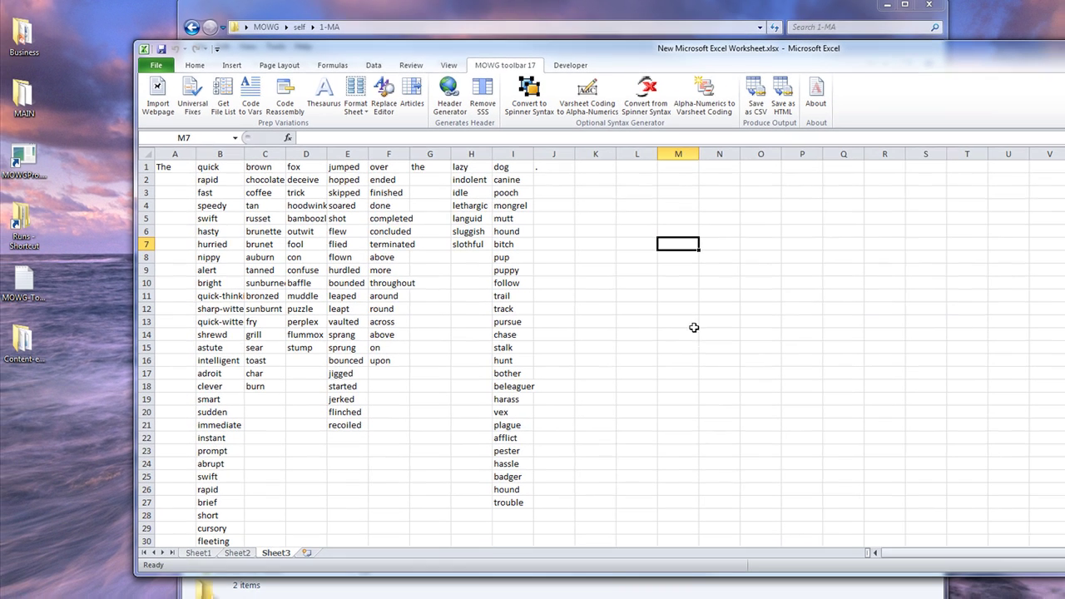
- Check the lengths of the "quick" and "brown" columns and multiply 40 by 18 in Calculator
left_click(170, 169)
scroll(188, 210, "down", 6)
left_click(218, 436)
scroll(365, 363, "up", 6)
left_click(260, 388)
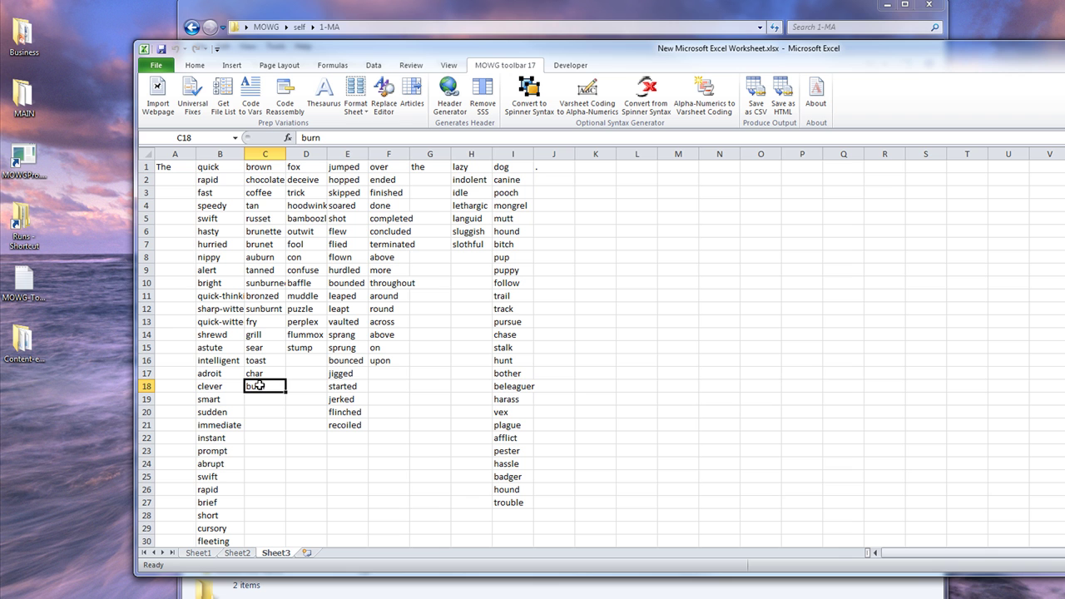
left_click(747, 436)
left_click(759, 477)
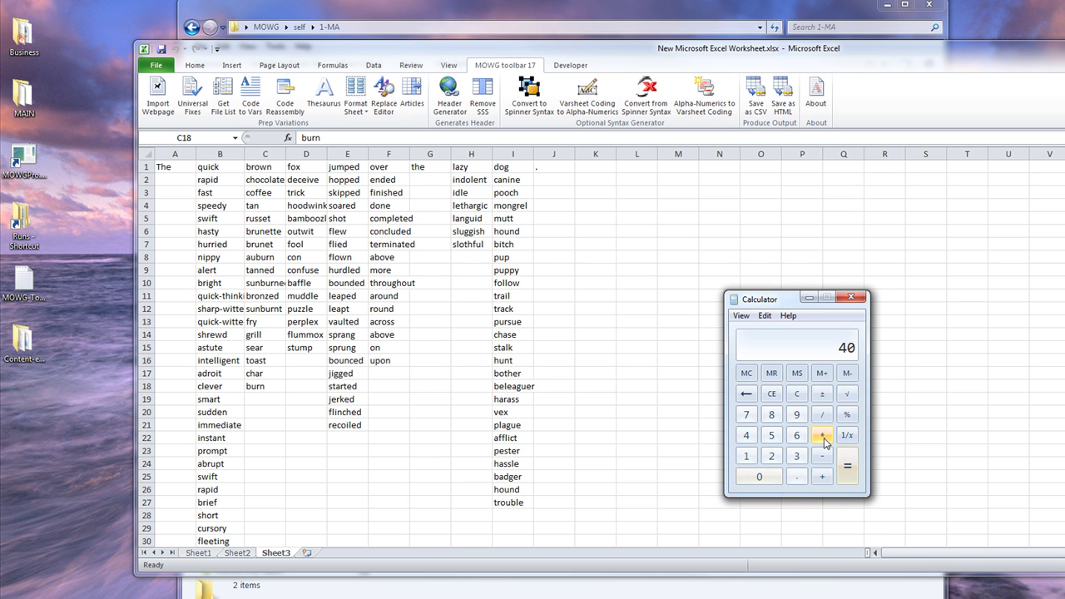
left_click(822, 435)
left_click(747, 457)
left_click(771, 415)
left_click(823, 436)
left_click_drag(782, 304, 976, 357)
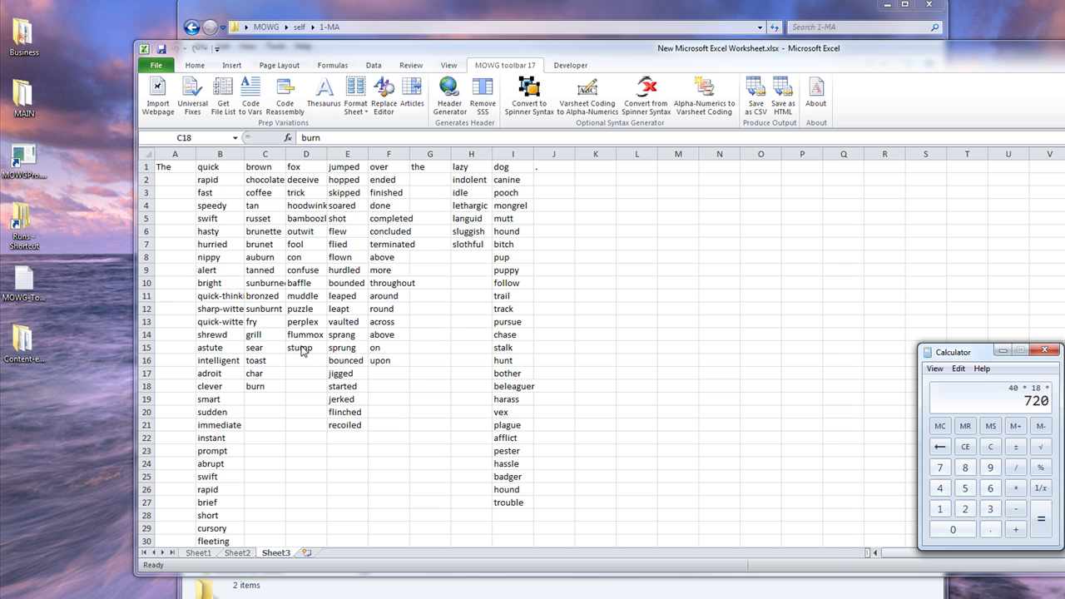
- Multiply the running product by 15, 21 and 16 for the "fox", "jumped" and "over" columns
left_click(940, 508)
left_click(966, 489)
left_click(1018, 489)
left_click(964, 509)
left_click(940, 510)
left_click(1017, 488)
left_click(939, 509)
left_click(990, 488)
left_click(1040, 519)
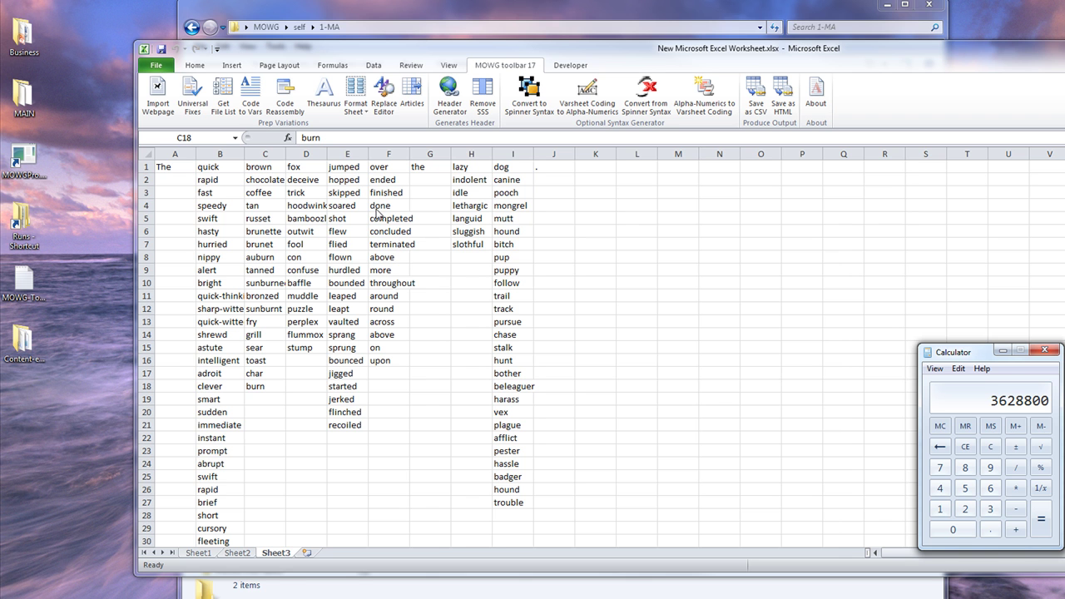
- Multiply the product by 7 and 27 for the "lazy" and "dog" columns, closing Calculator and returning to the worksheet
left_click_drag(952, 357, 353, 264)
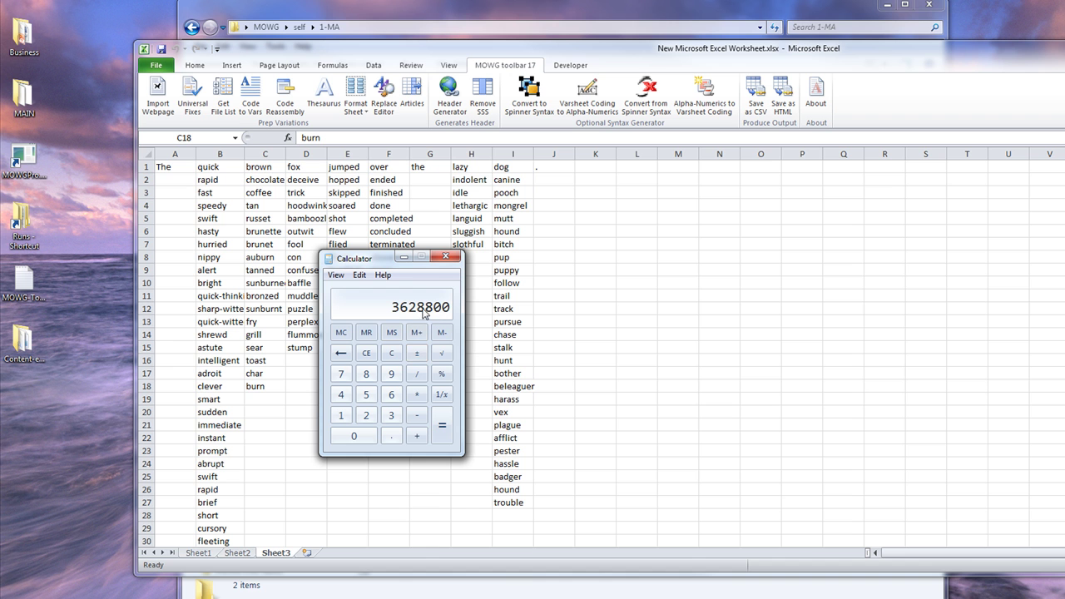
left_click_drag(379, 264, 647, 294)
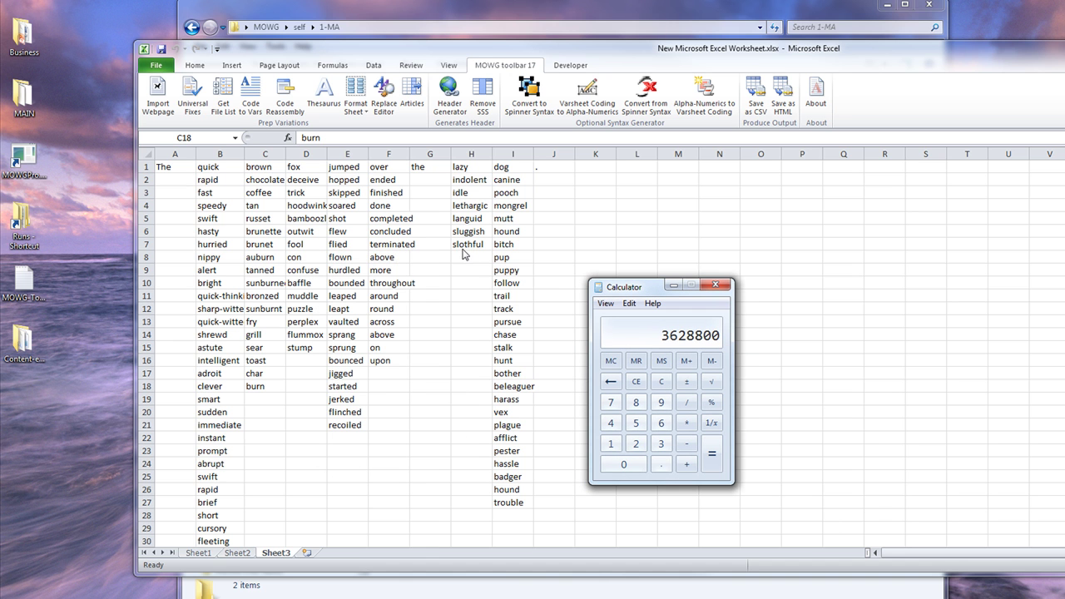
left_click(687, 423)
left_click(611, 402)
left_click(712, 454)
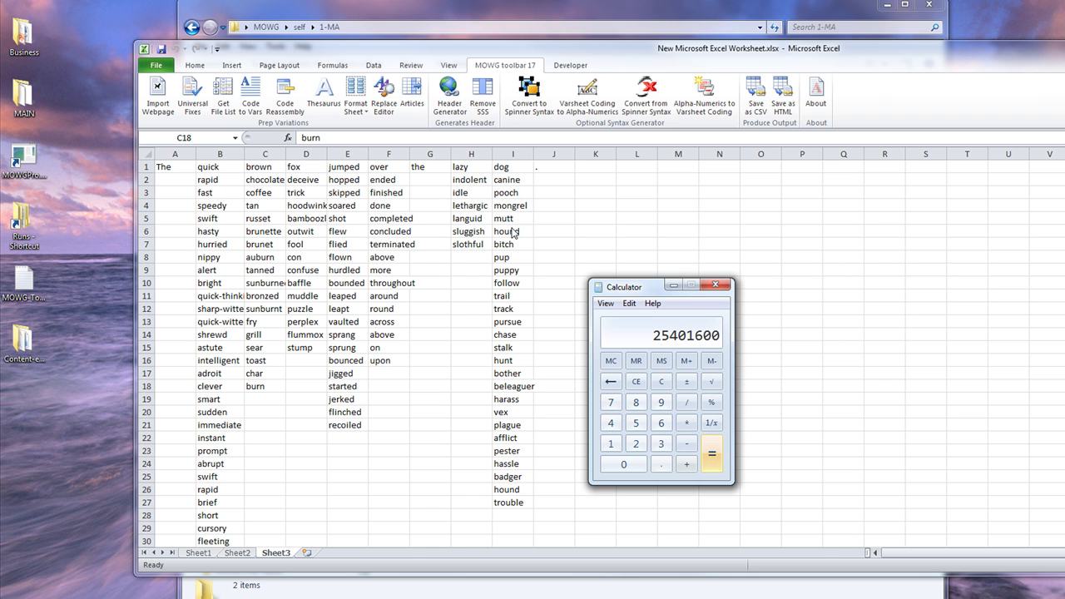
left_click(687, 423)
left_click(635, 444)
left_click(611, 402)
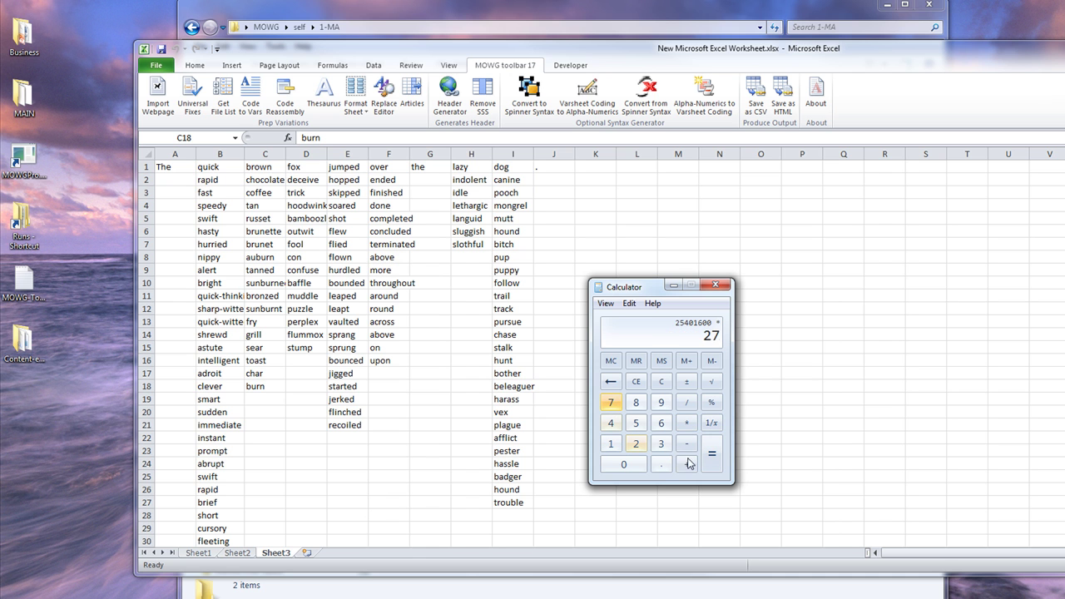
left_click(712, 454)
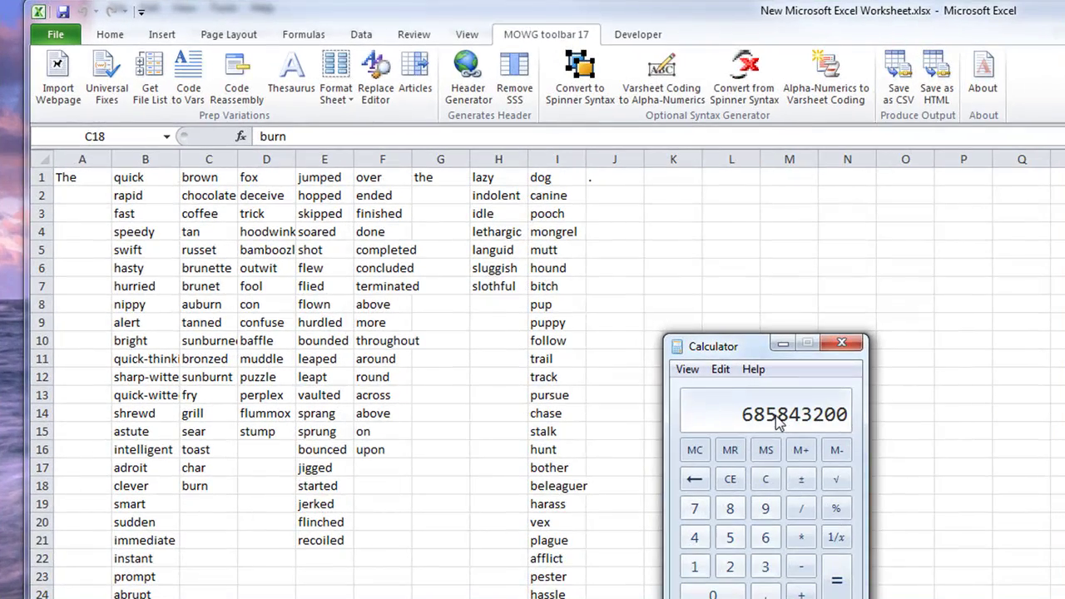
left_click(843, 344)
left_click(682, 433)
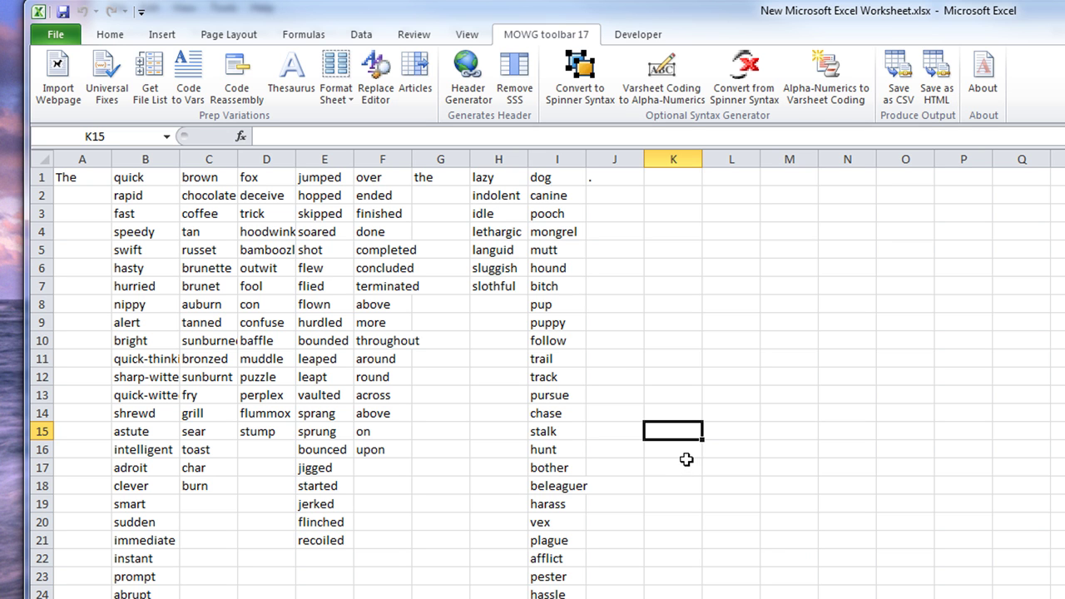
- Review the sentence in A1:I1 and check whether the synonyms under "quick", "brown" and "fox" suit it
left_click_drag(84, 176, 543, 173)
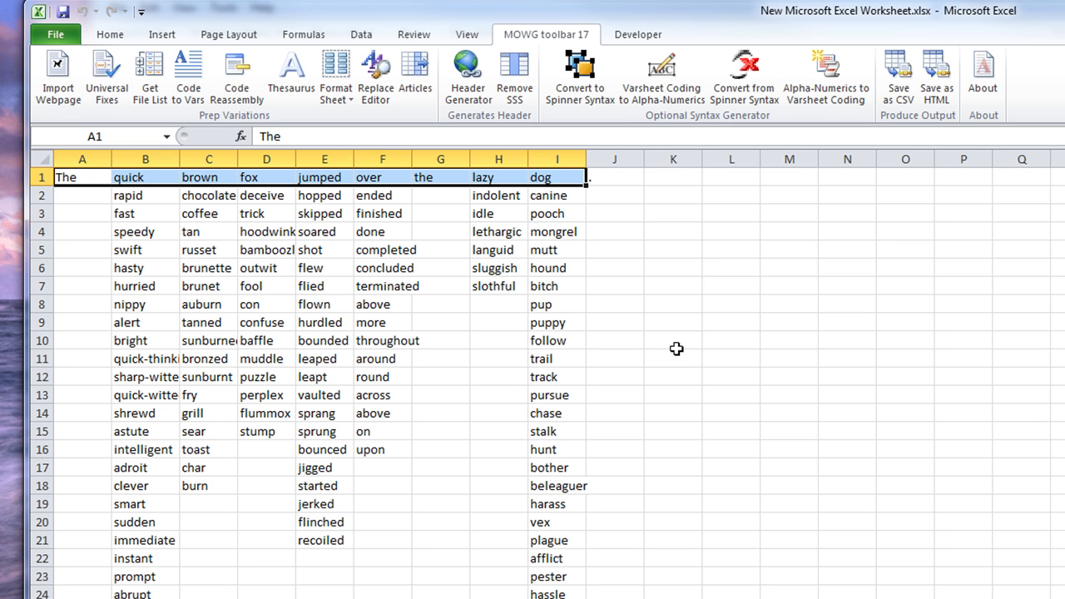
left_click(144, 200)
left_click(150, 213)
left_click(143, 248)
left_click(202, 201)
left_click(213, 252)
left_click(206, 321)
left_click(277, 200)
left_click(275, 291)
- Remove the unsuitable "fox" synonyms in D2:D15 with Drop
left_click_drag(261, 193, 275, 431)
right_click(269, 305)
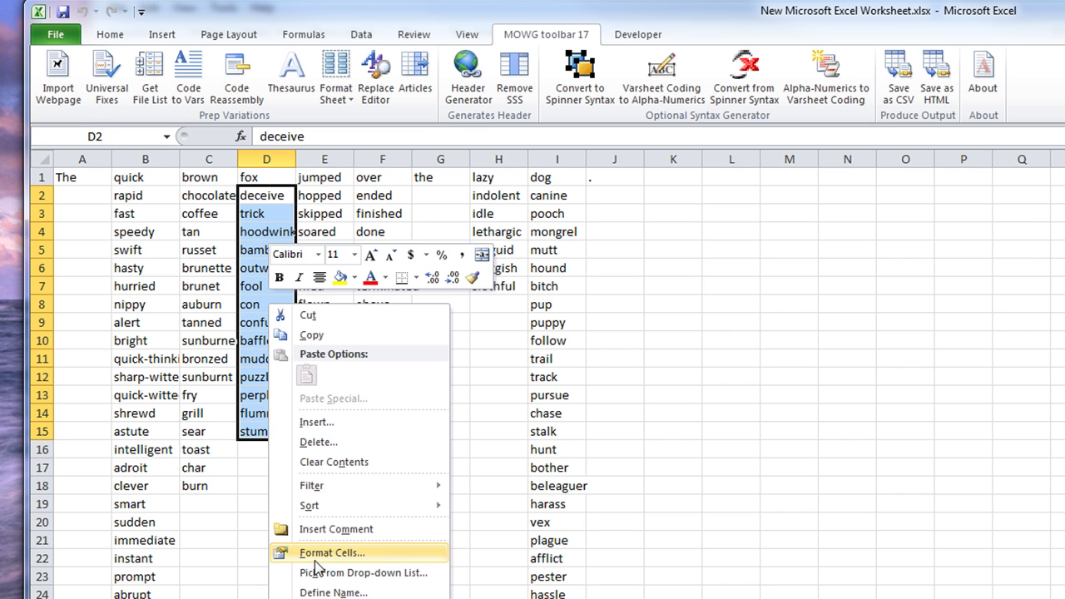
left_click(328, 443)
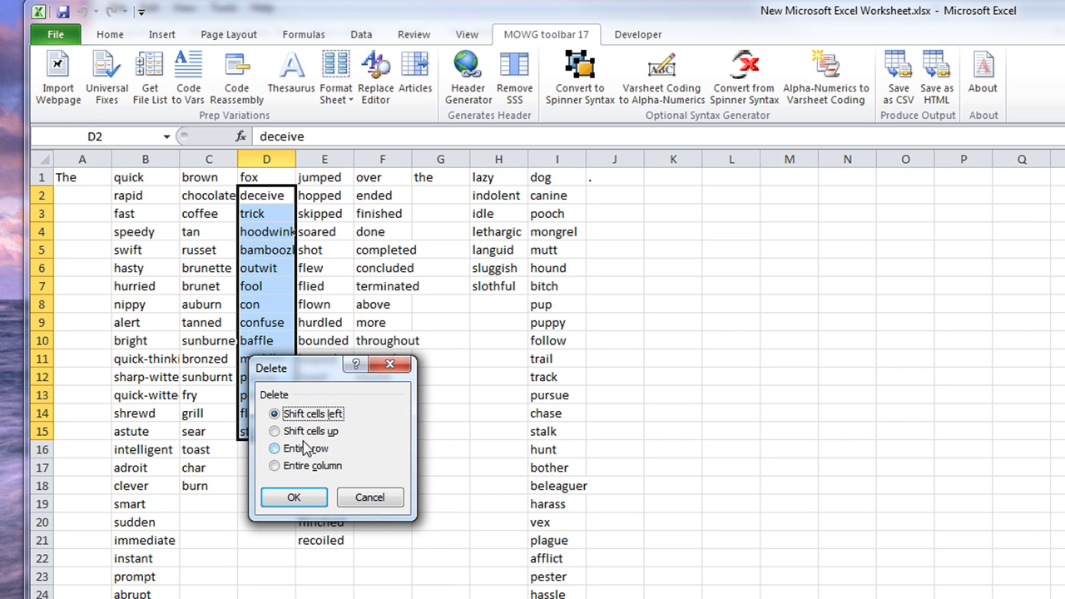
left_click(369, 497)
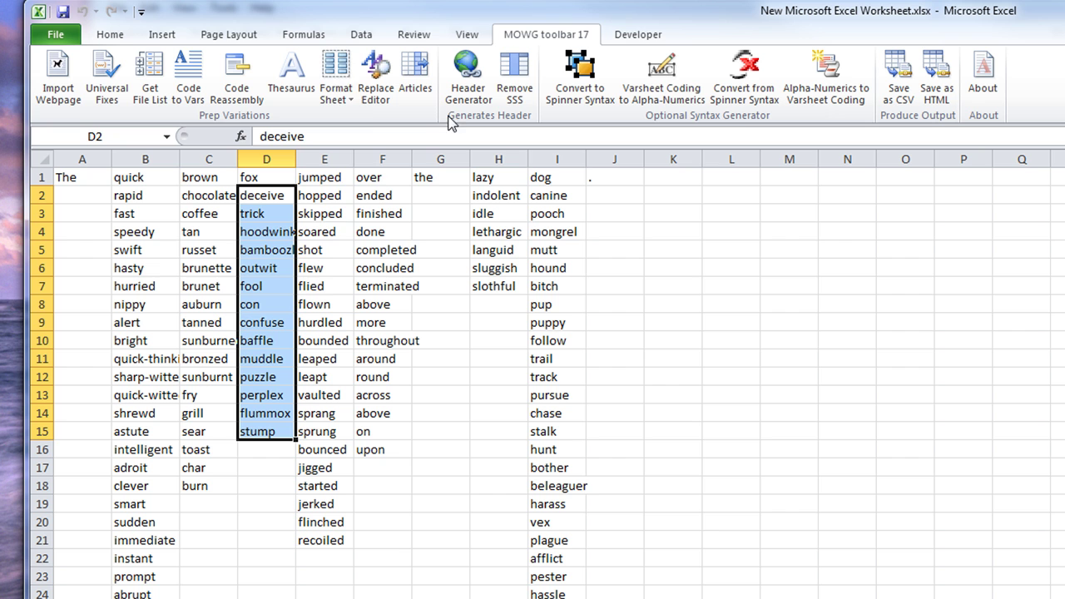
left_click(349, 68)
left_click(357, 117)
left_click(891, 396)
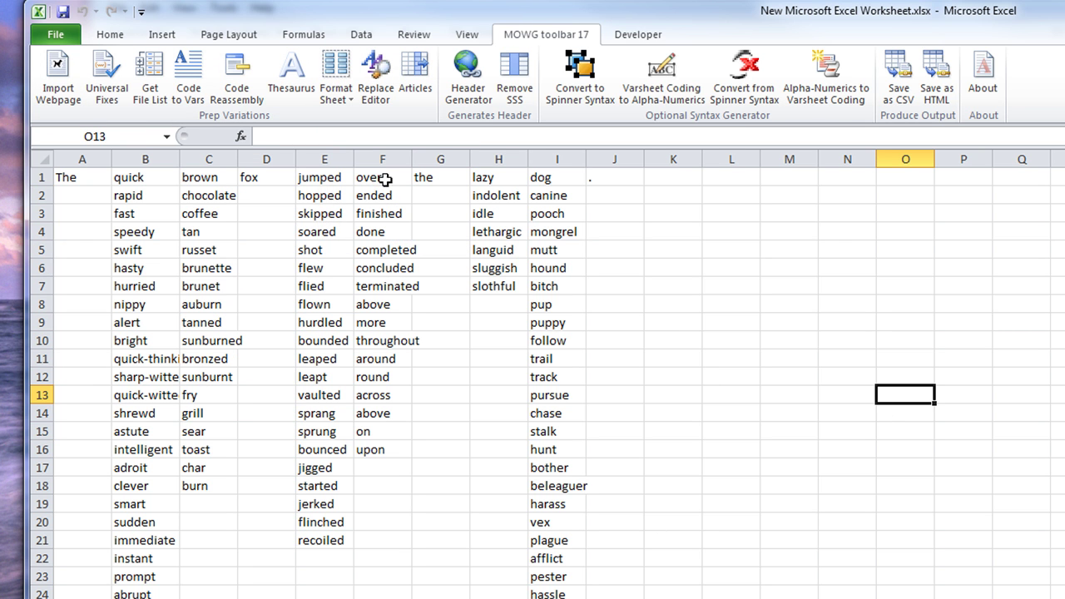
- Remove the unsuitable "over" synonyms in F2:F16 with Drop
left_click_drag(383, 198, 383, 450)
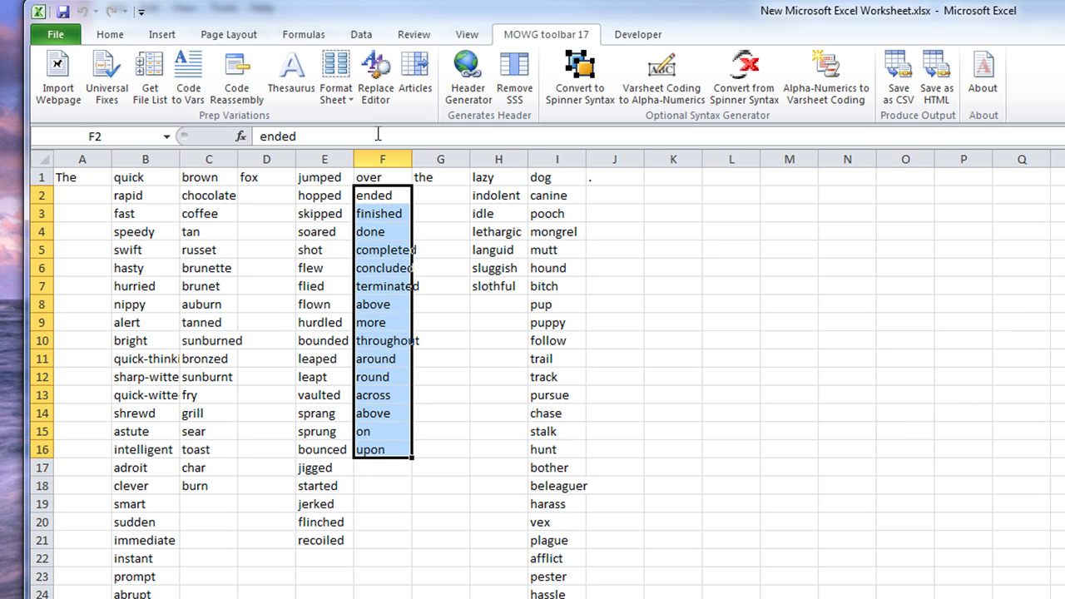
left_click(336, 75)
left_click(357, 117)
left_click(802, 338)
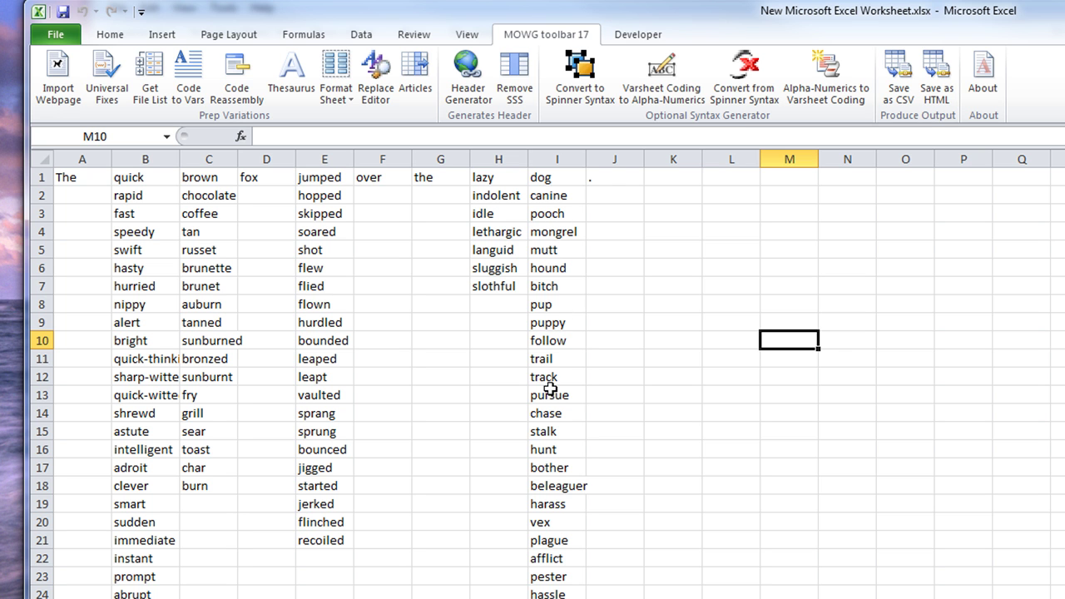
- Remove the verb synonyms of "dog" in I10:I27, from "follow" to "trouble", with Drop
left_click_drag(561, 341, 587, 598)
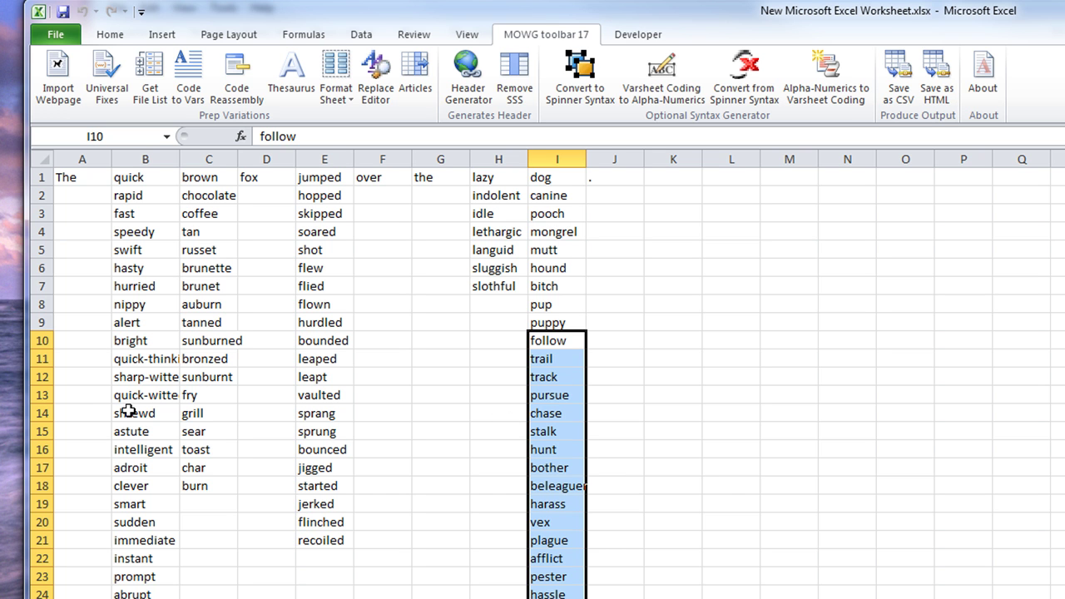
scroll(125, 413, "down", 3)
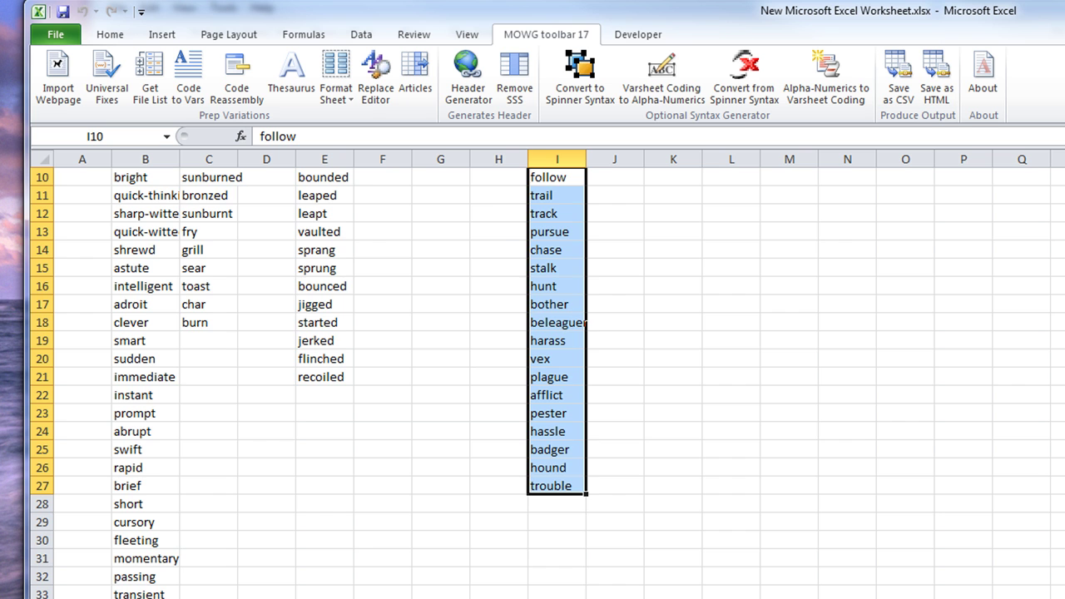
scroll(352, 547, "up", 3)
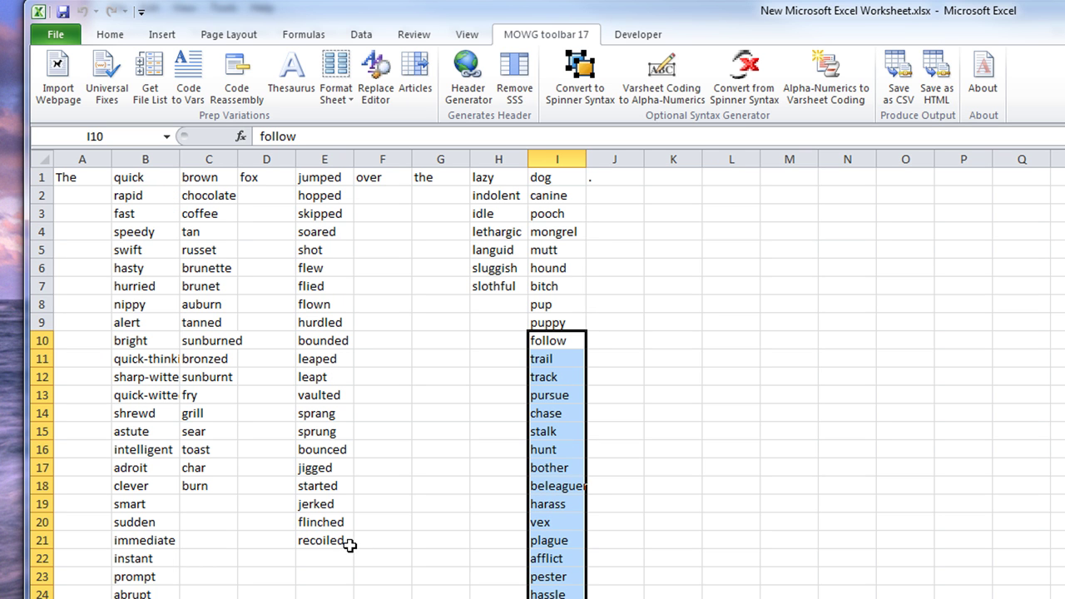
left_click(341, 93)
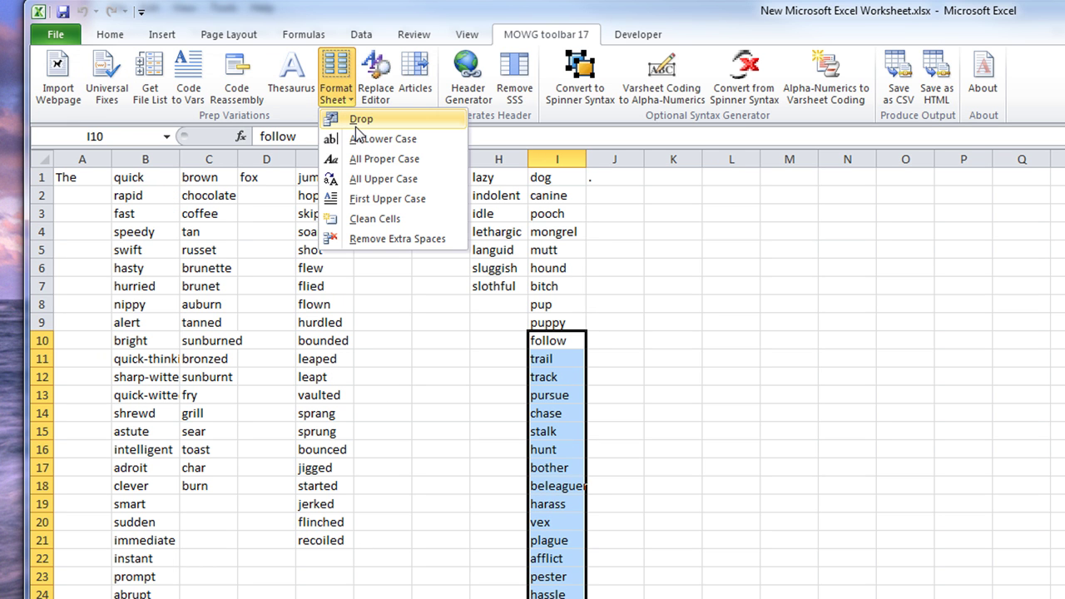
left_click(356, 121)
left_click(632, 285)
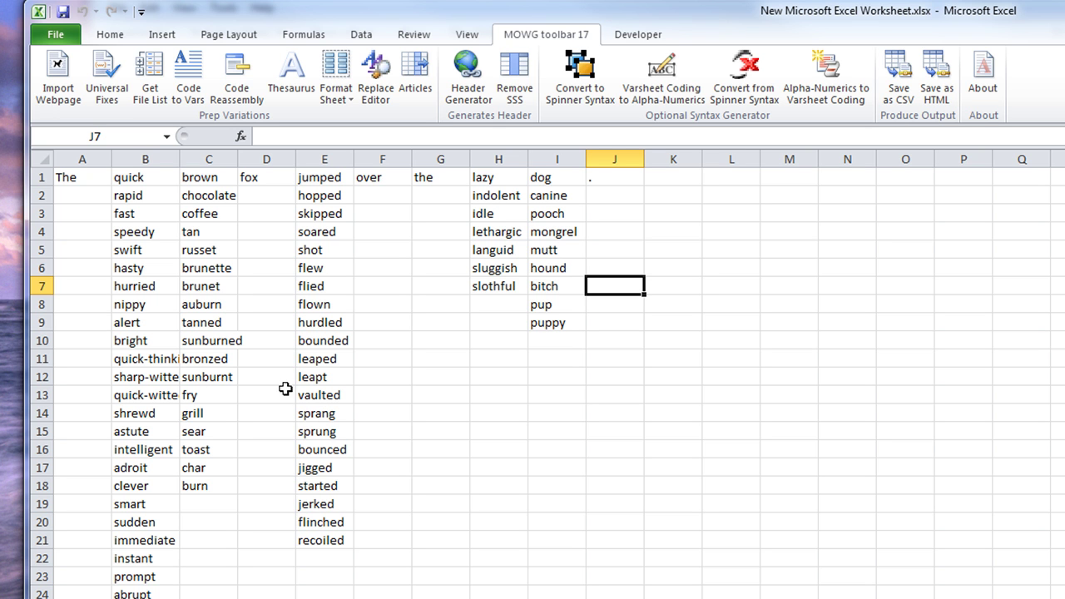
- Review the replacement list in Replace Editor and run the replacements on the worksheet
left_click(381, 77)
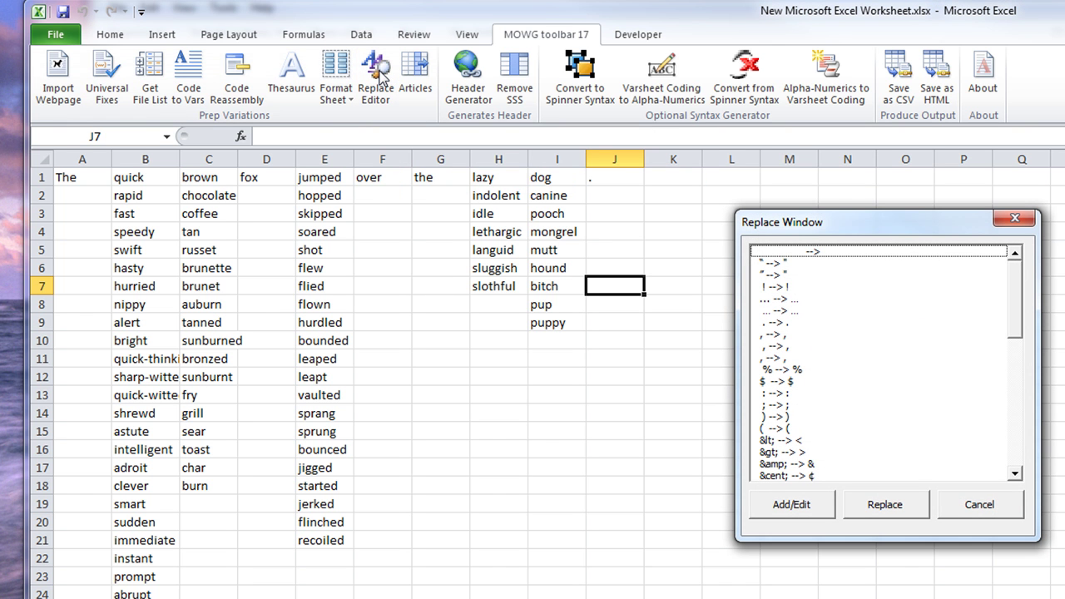
left_click_drag(1016, 287, 1033, 381)
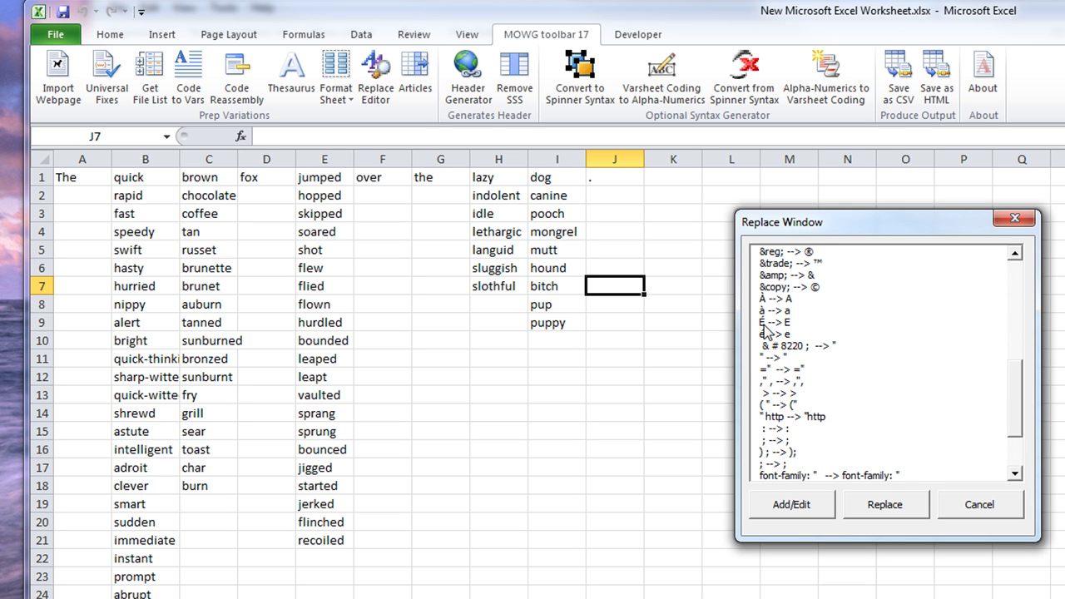
left_click(885, 504)
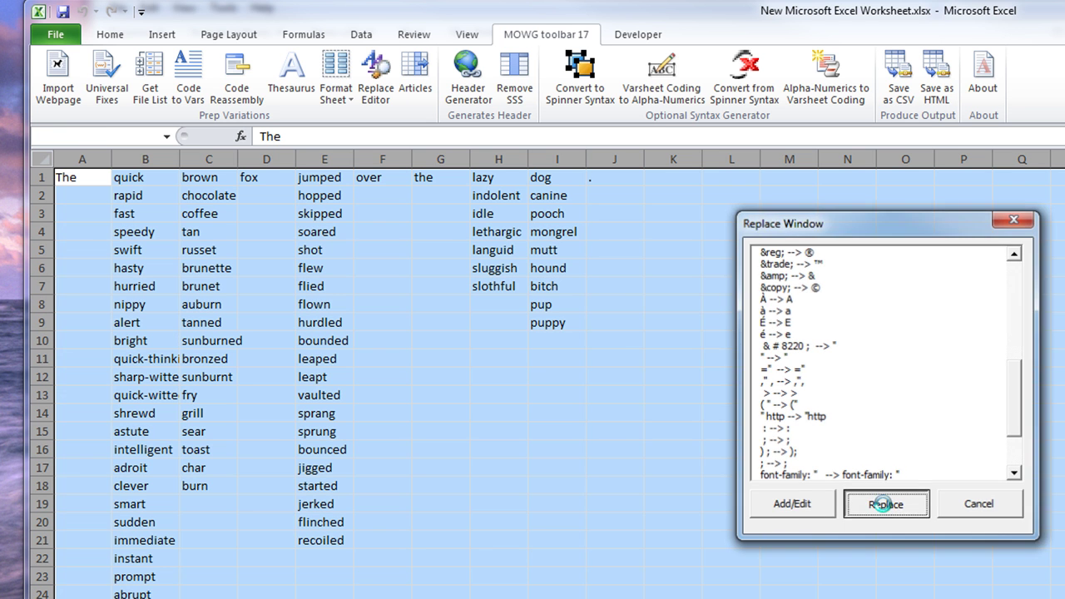
left_click(725, 414)
left_click(676, 396)
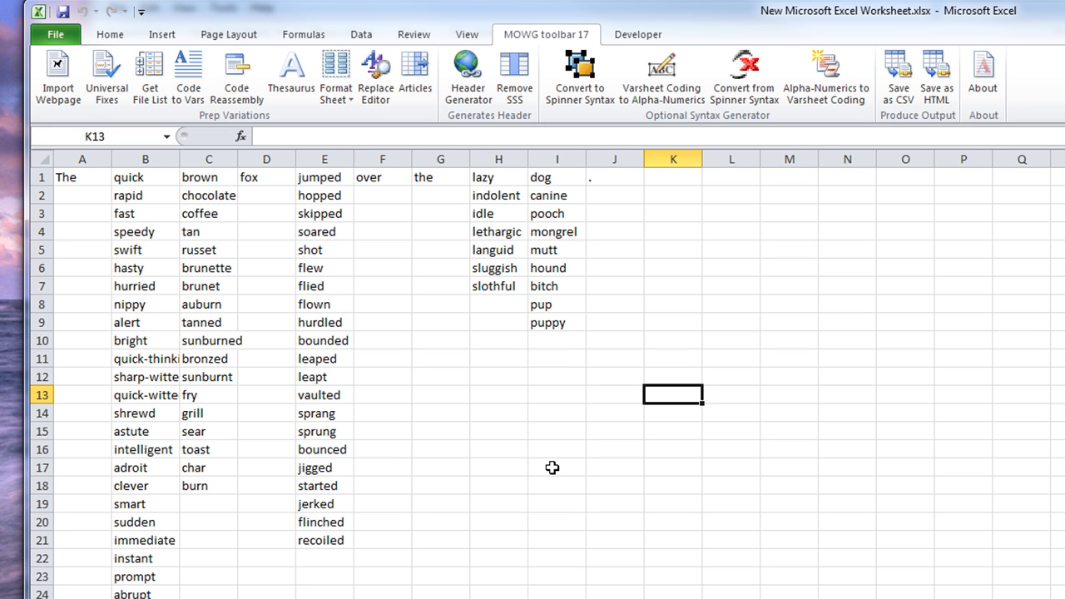
- Add a leading space before "lazy" in H1 and open "jumped" in E1 for editing, leaving its text as is
left_click(485, 175)
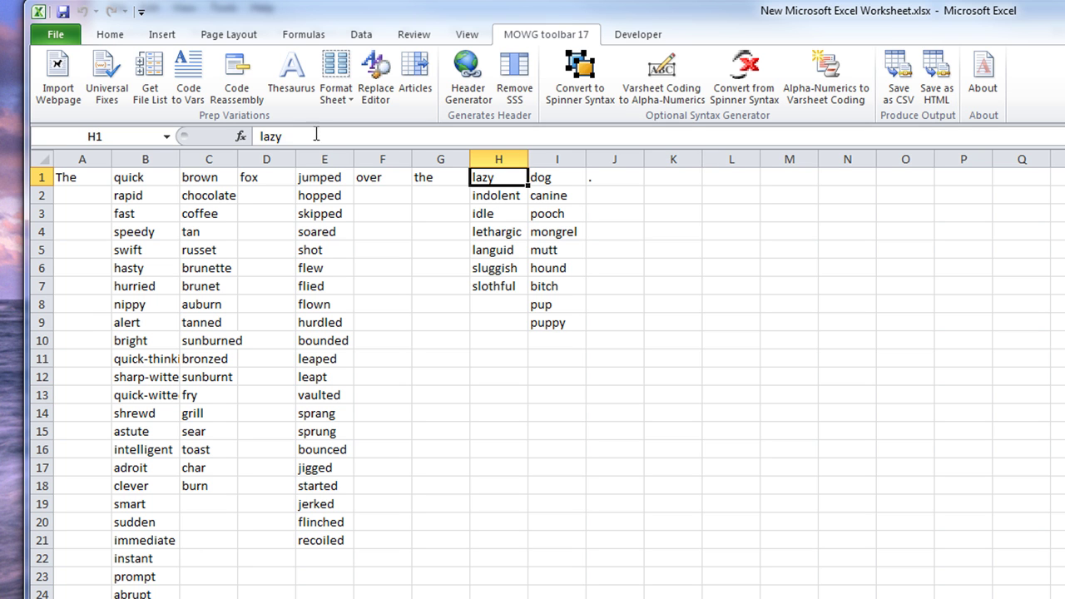
left_click(258, 138)
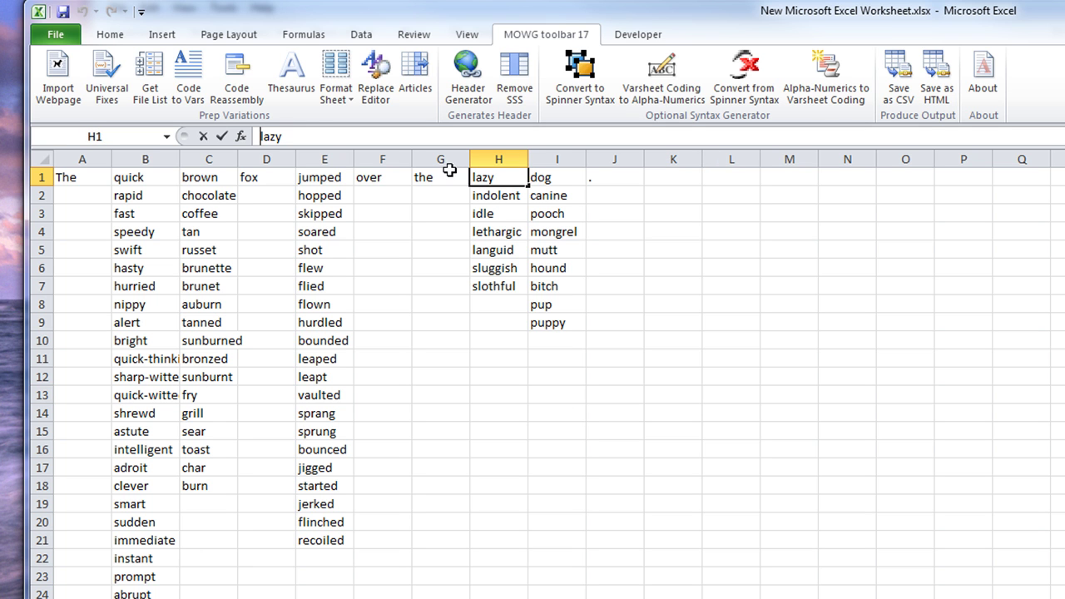
left_click(223, 138)
left_click(347, 176)
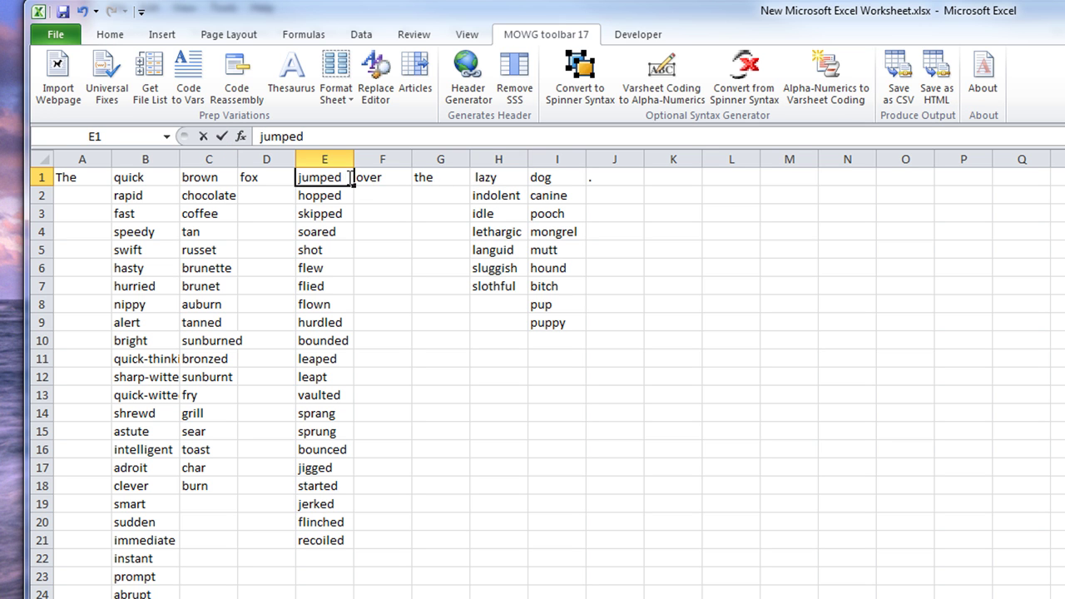
left_click(601, 432)
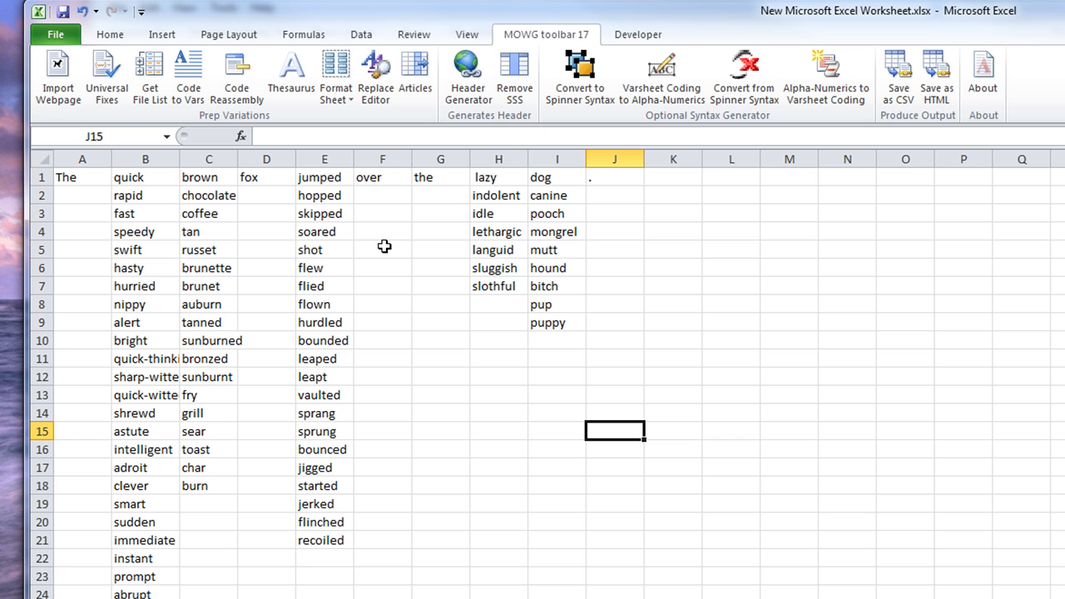
- Select the whole data block A1:J40 and remove extra spaces from its cells
left_click(77, 177)
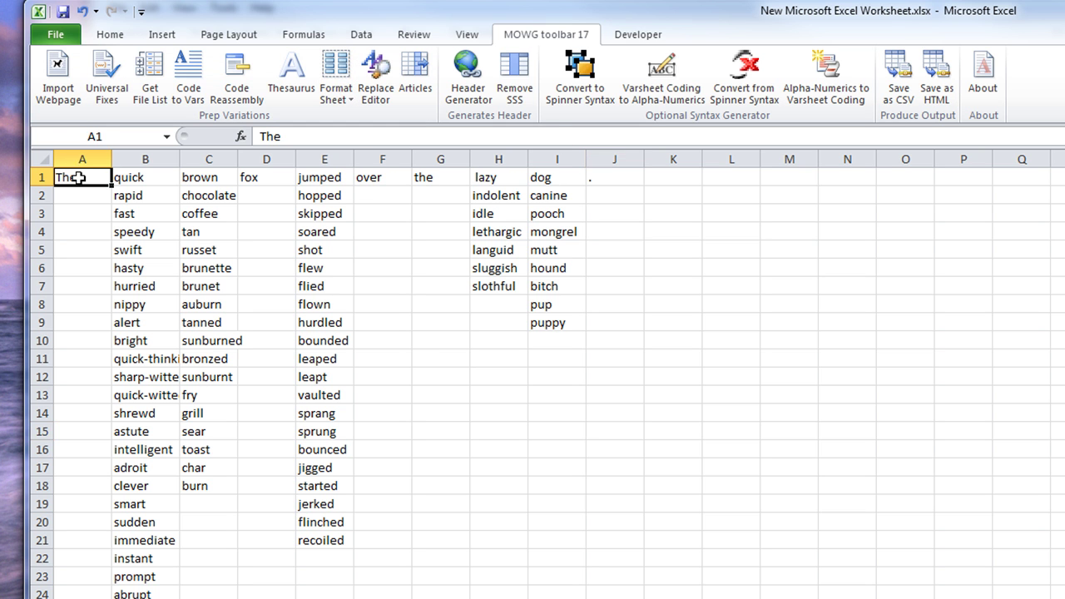
scroll(606, 596, "down", 6)
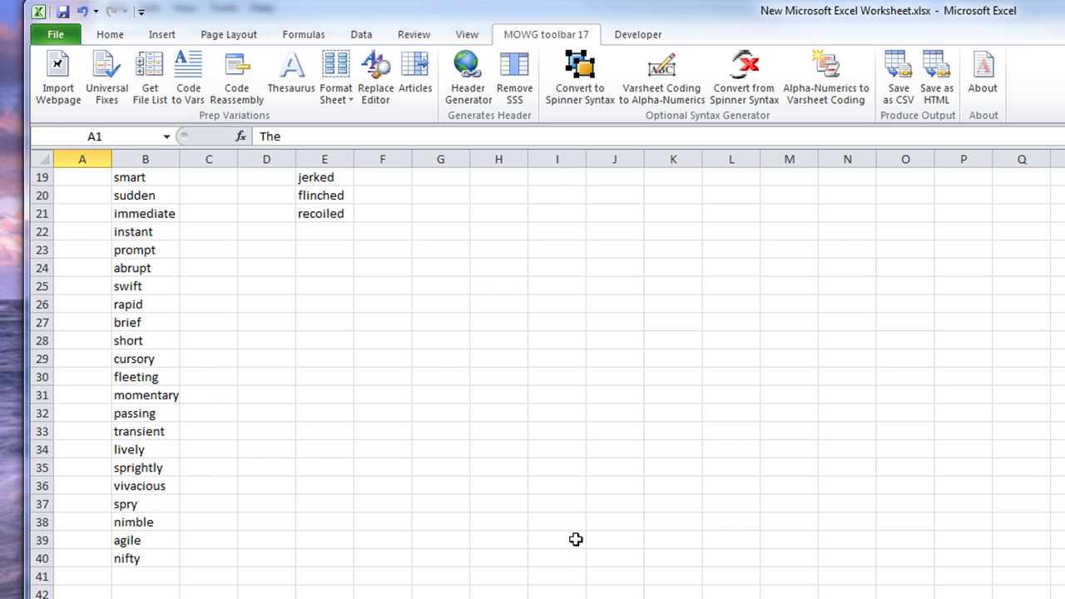
key("ctrl+a")
scroll(460, 478, "up", 6)
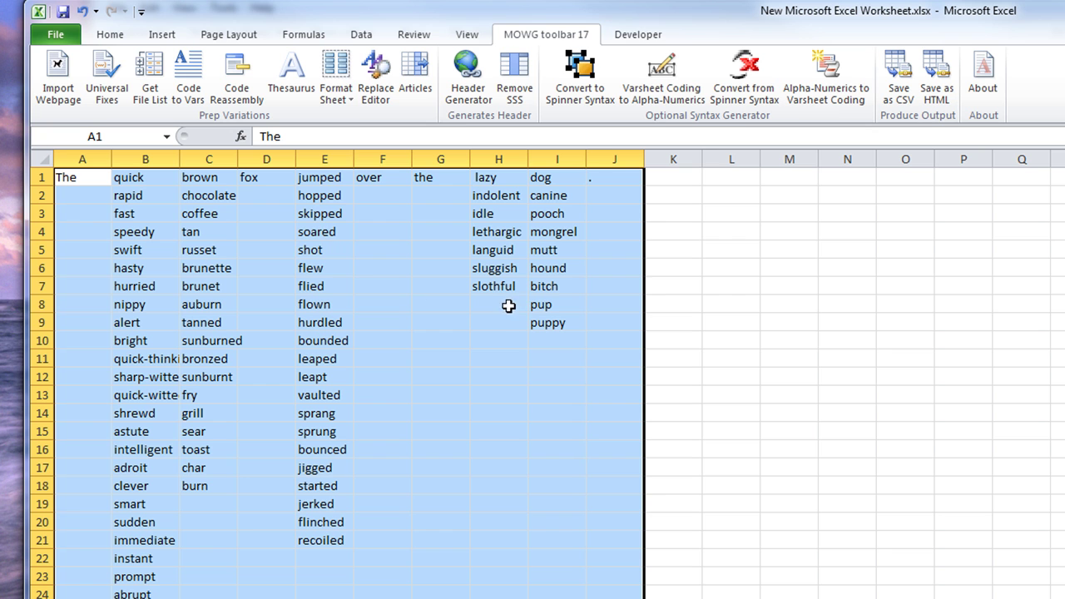
left_click(338, 85)
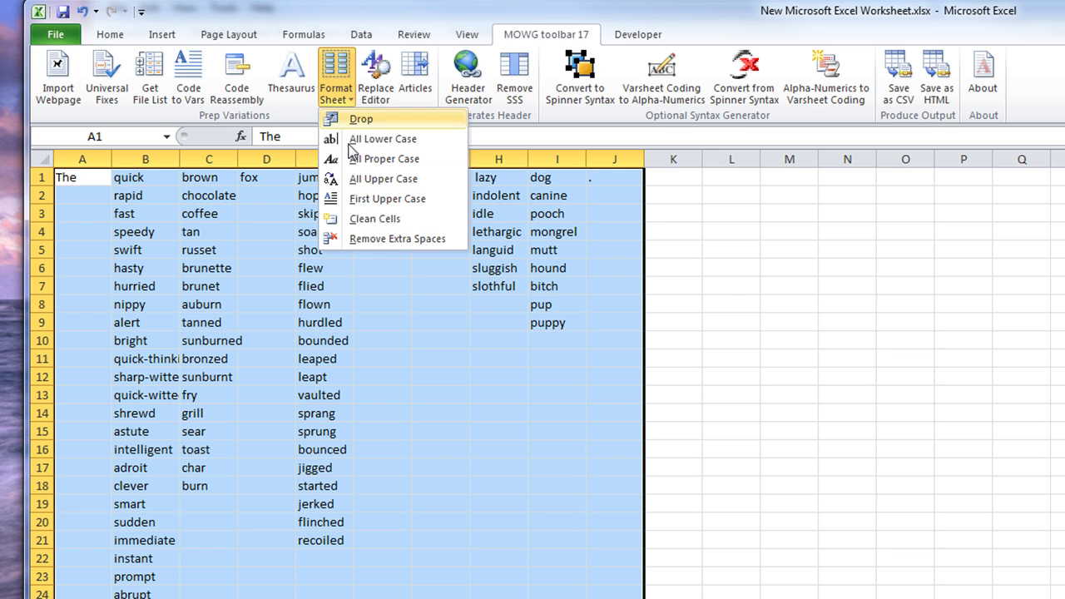
left_click(384, 240)
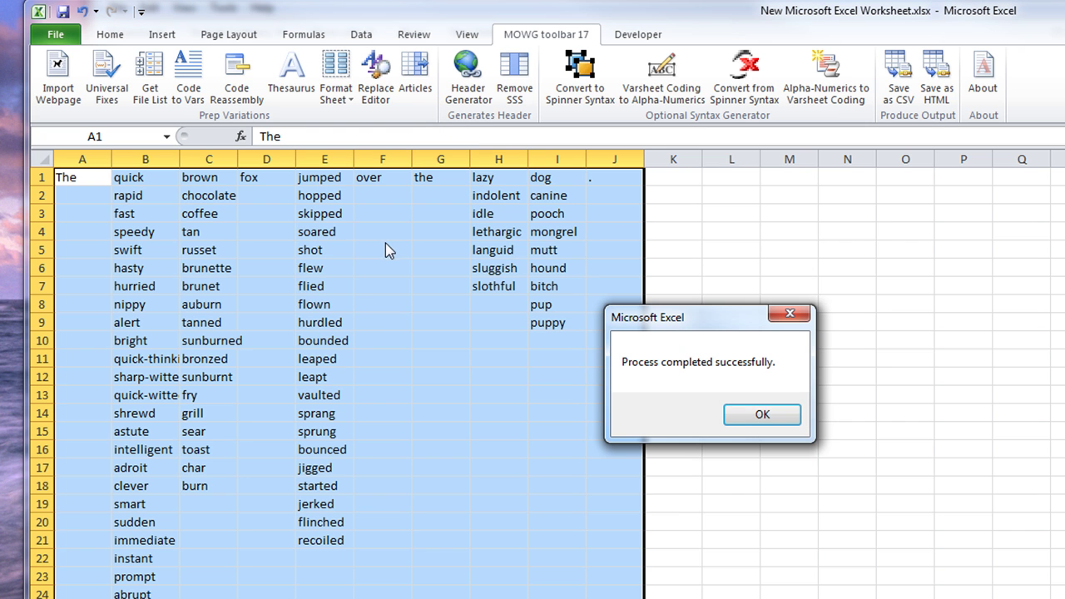
left_click(742, 416)
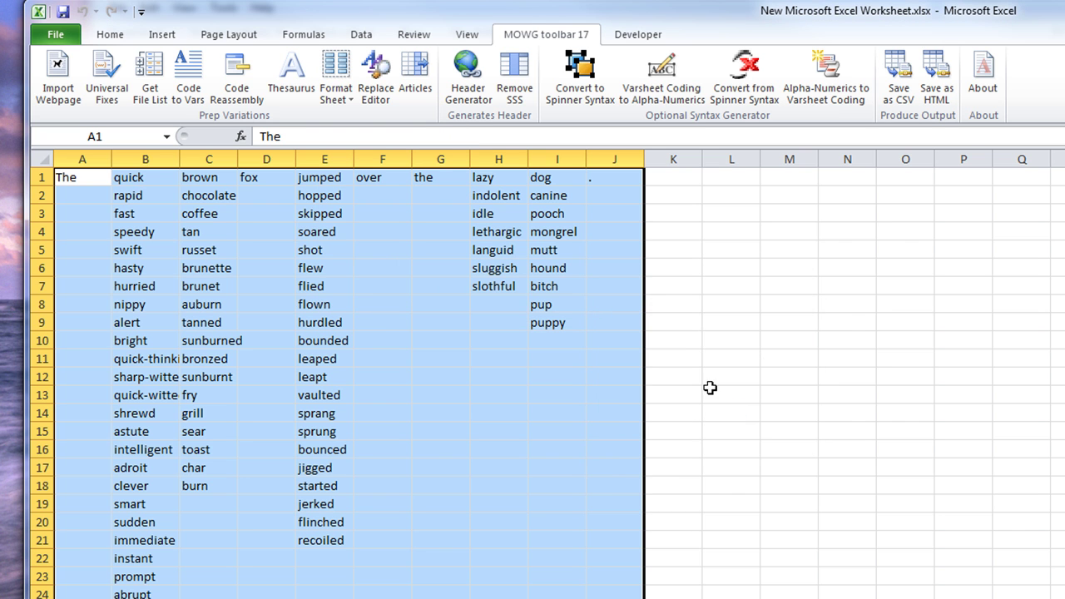
- Run Clean Cells on the selected word-variation block
left_click(346, 96)
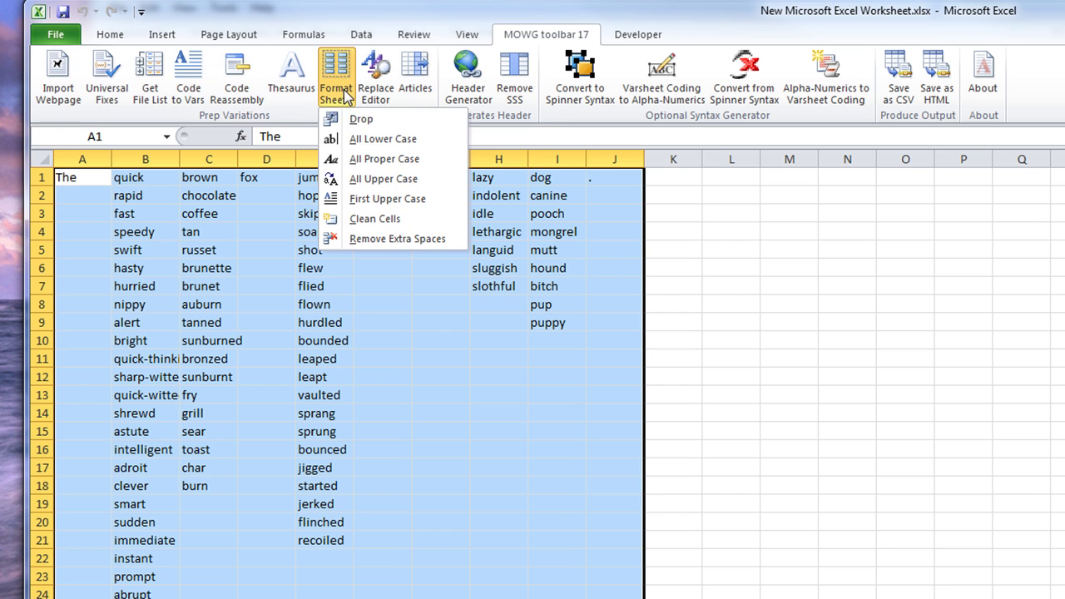
left_click(391, 221)
left_click(756, 416)
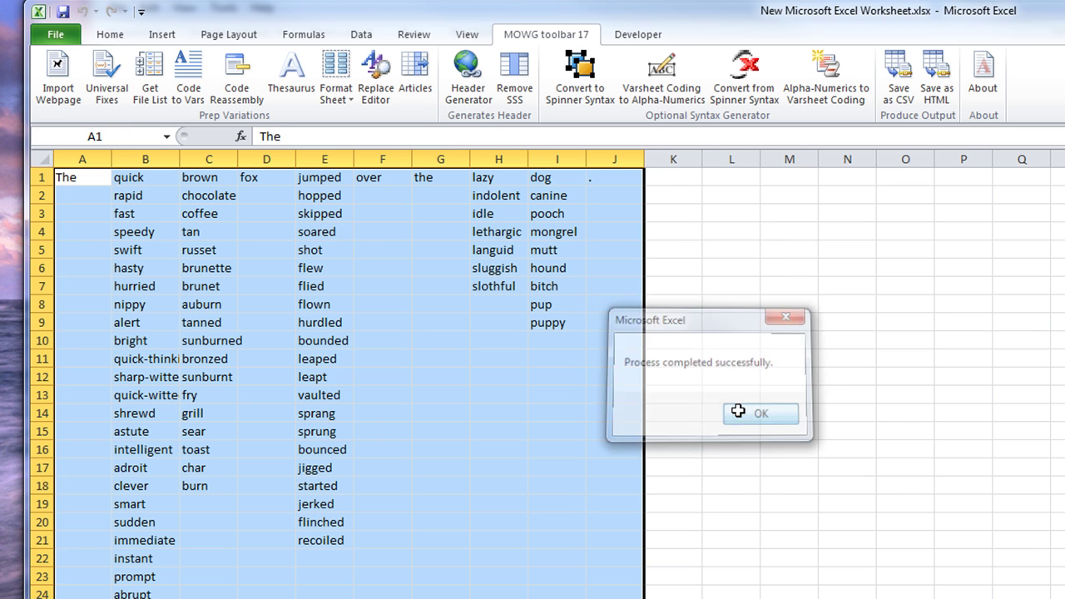
left_click(457, 247)
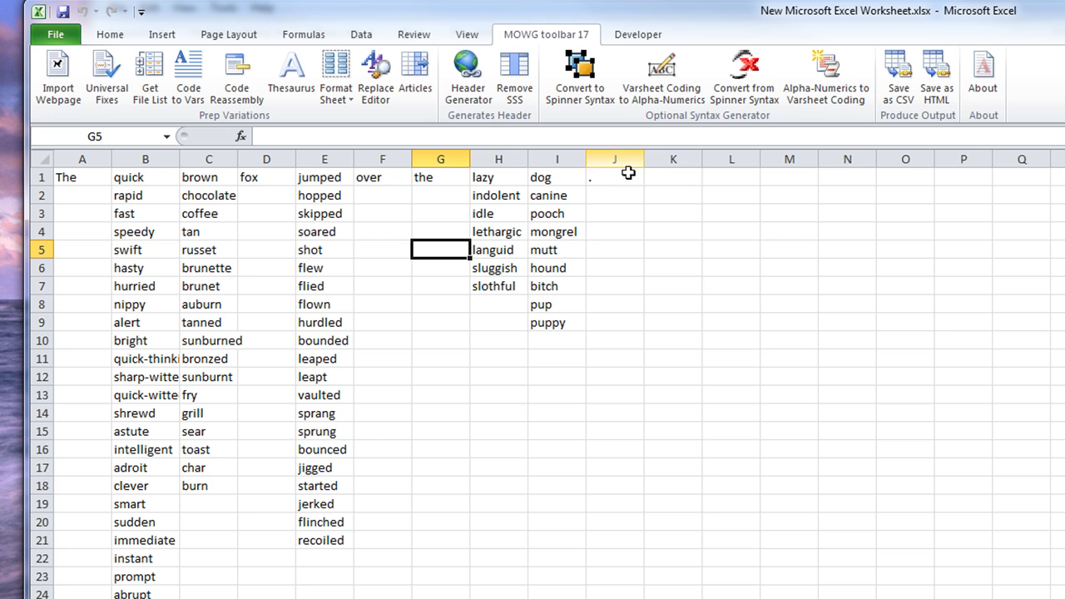
- Review the original sentence across row 1 and the variations listed beneath it in columns B, C and E
left_click(684, 181)
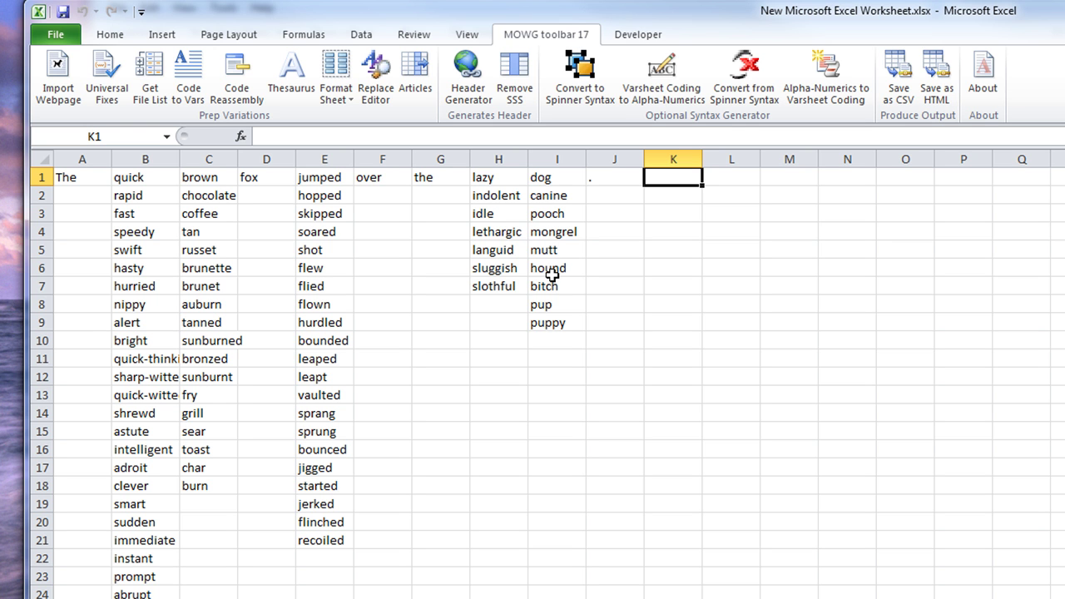
left_click_drag(93, 178, 600, 165)
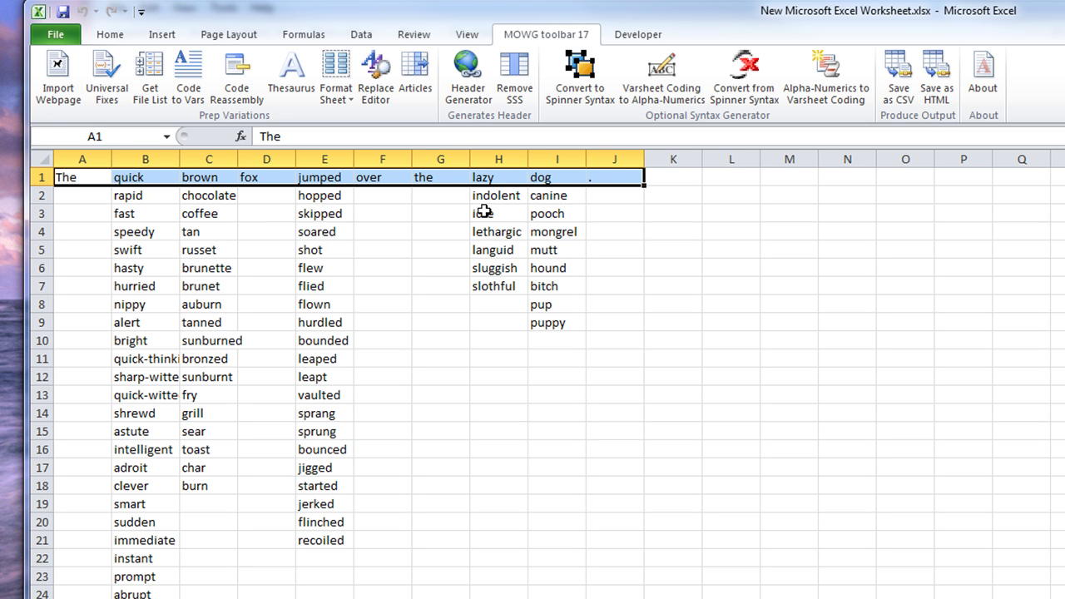
left_click(682, 175)
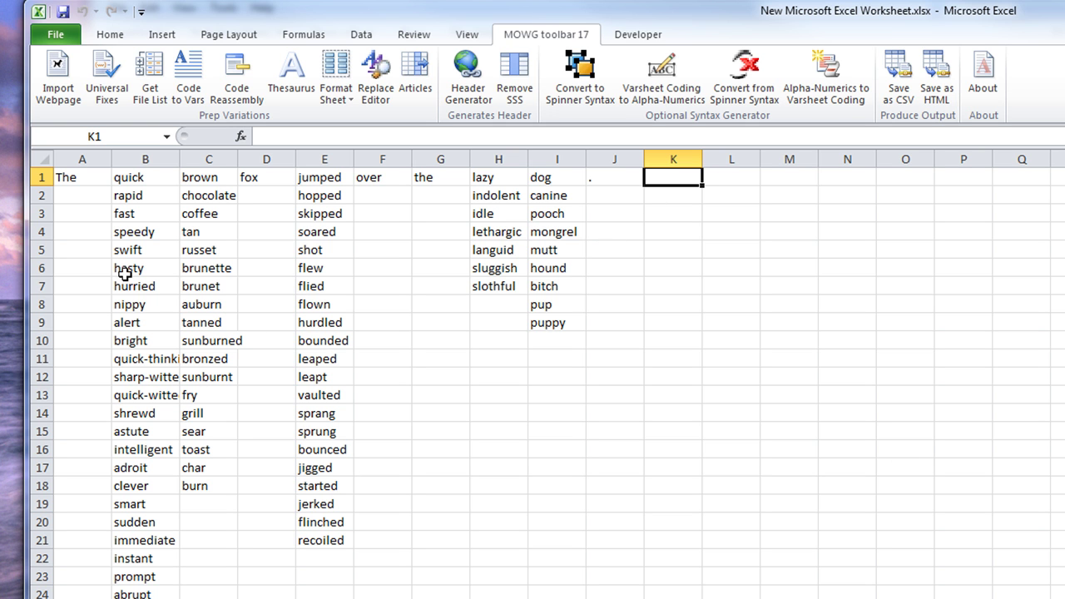
left_click(99, 176)
left_click_drag(98, 176, 1058, 166)
left_click_drag(124, 195, 125, 322)
left_click_drag(231, 181, 214, 309)
left_click_drag(330, 201, 327, 301)
left_click(771, 390)
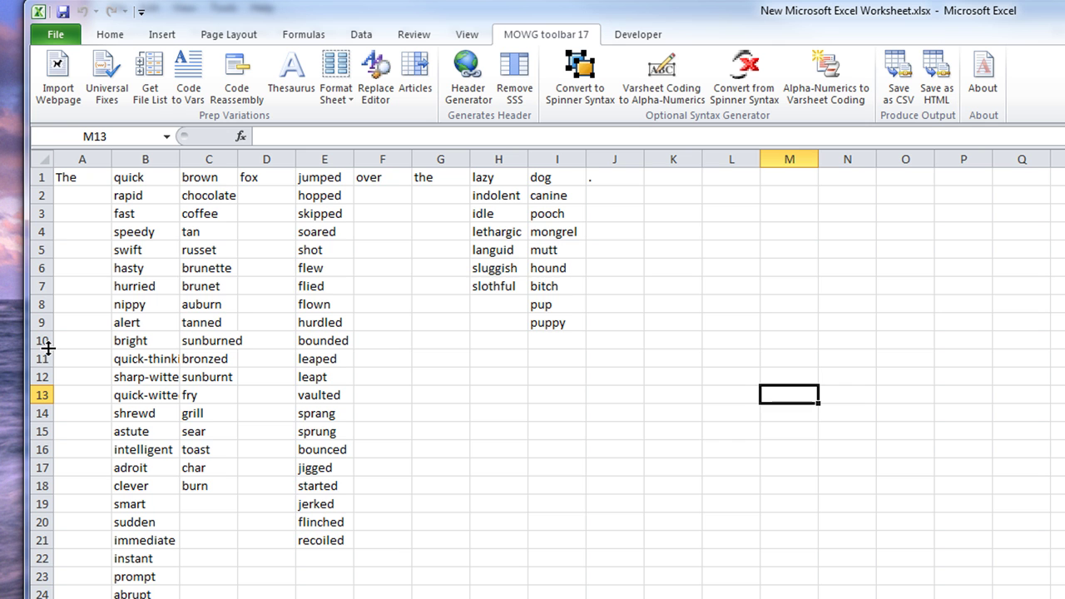
- Delete the rows from row 8 down through the end of the word lists, keeping rows 1 to 7
scroll(150, 433, "down", 6)
scroll(149, 430, "up", 6)
left_click_drag(39, 304, 38, 598)
right_click(475, 267)
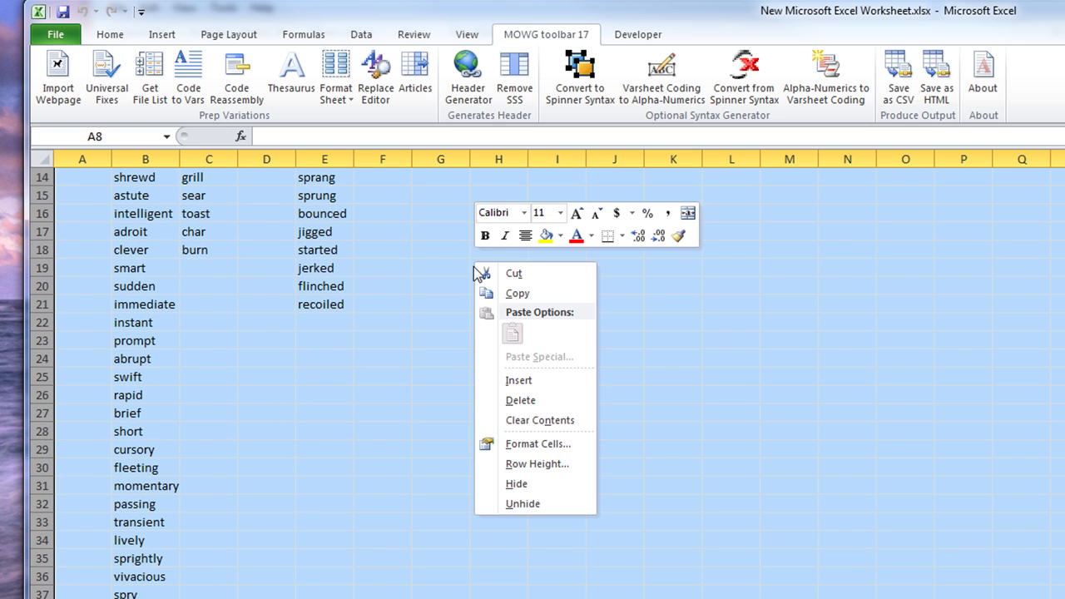
left_click(521, 401)
left_click(780, 242)
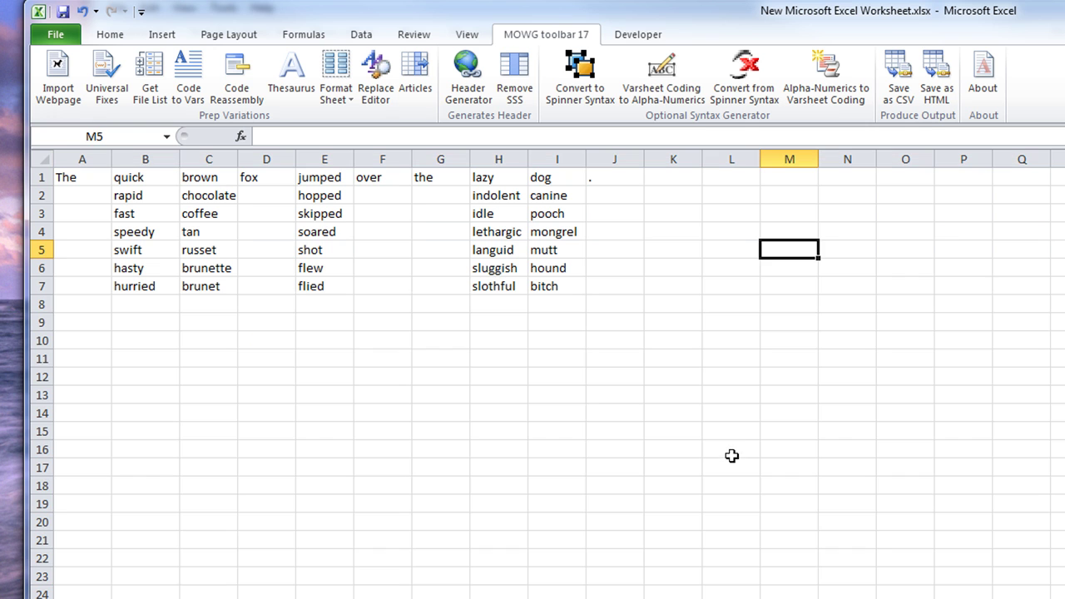
- Examine the shortened variation block in columns B to I and the empty column K beside the sentence
left_click(330, 215)
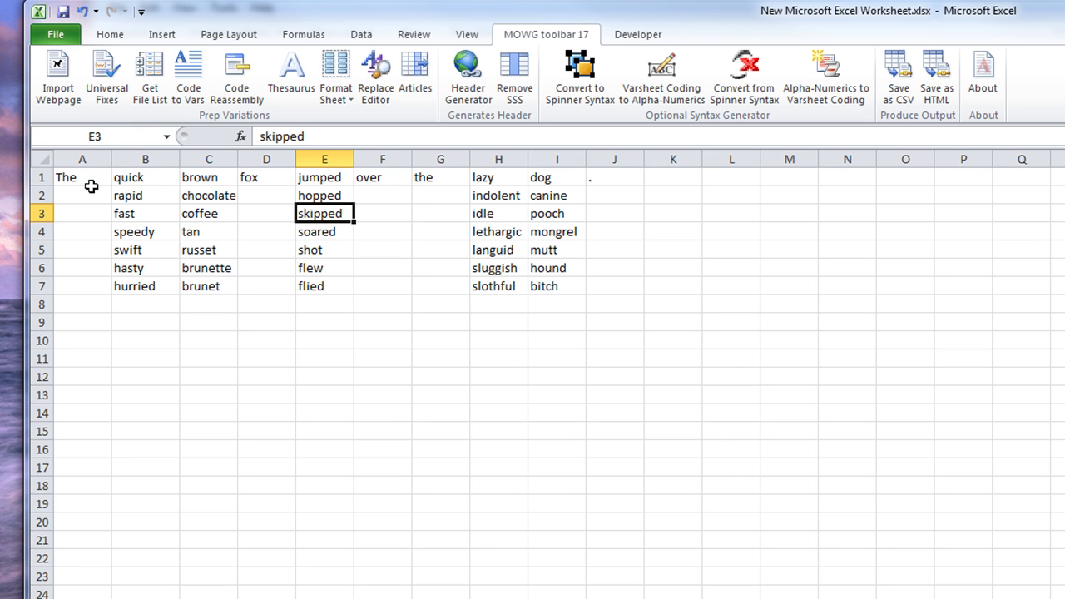
left_click(145, 180)
left_click_drag(144, 185, 150, 250)
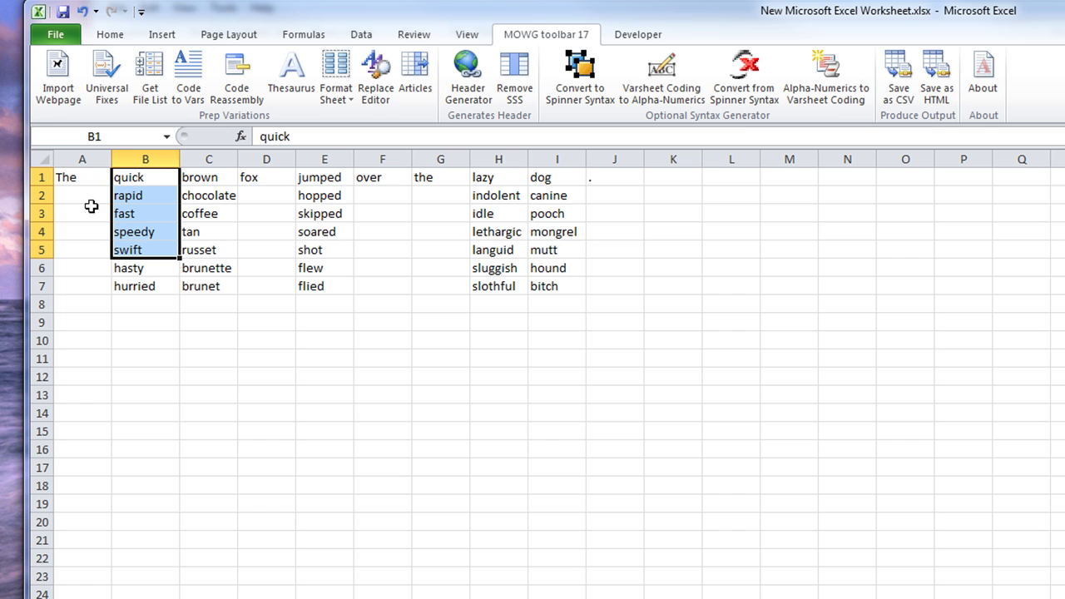
left_click_drag(150, 177, 563, 273)
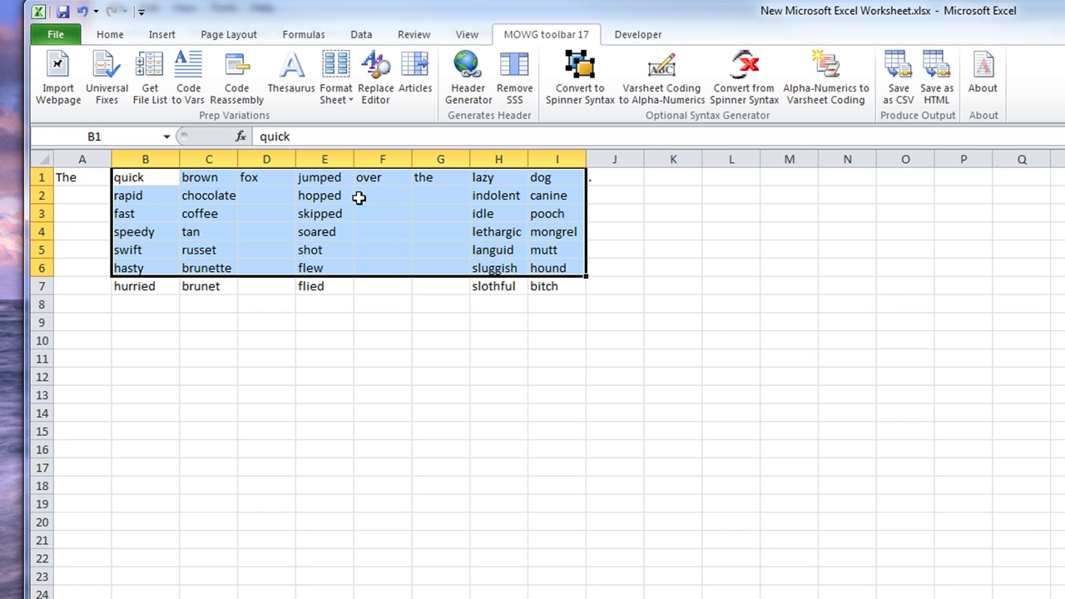
left_click(505, 400)
left_click(518, 559)
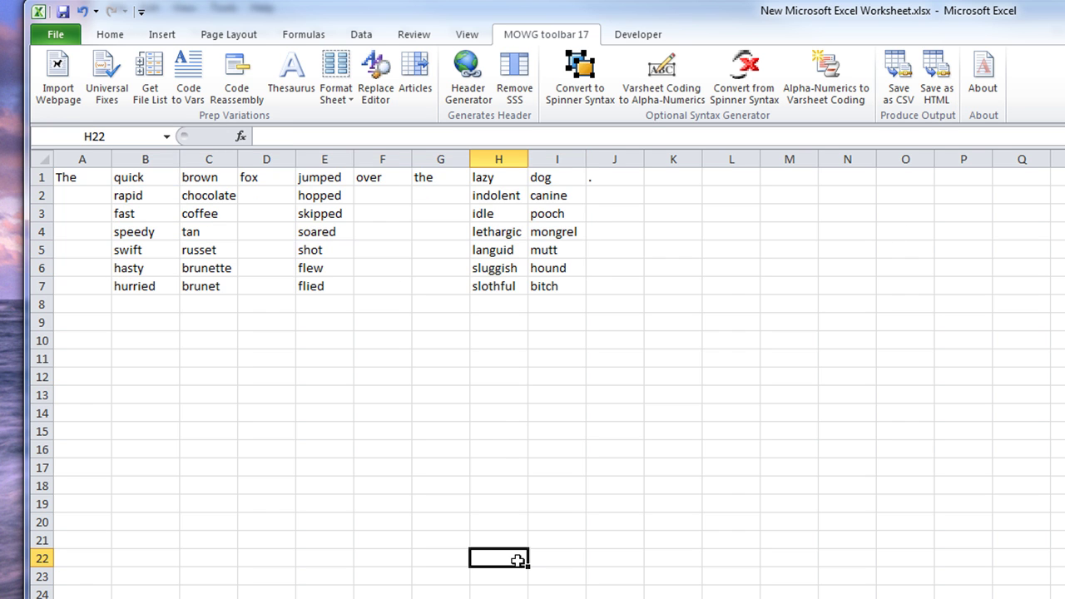
left_click(662, 180)
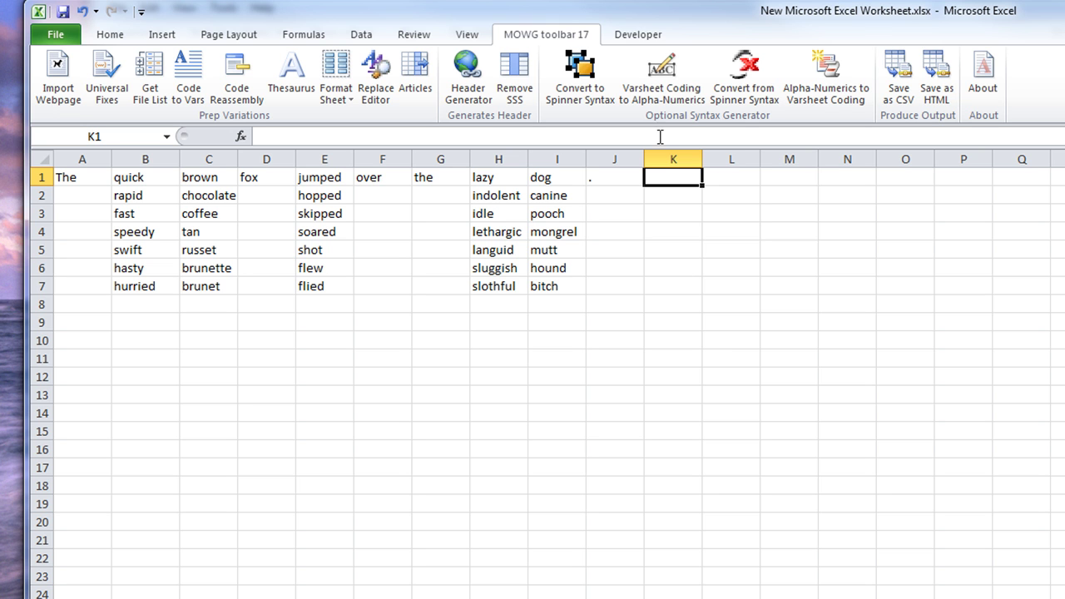
left_click_drag(675, 179, 672, 592)
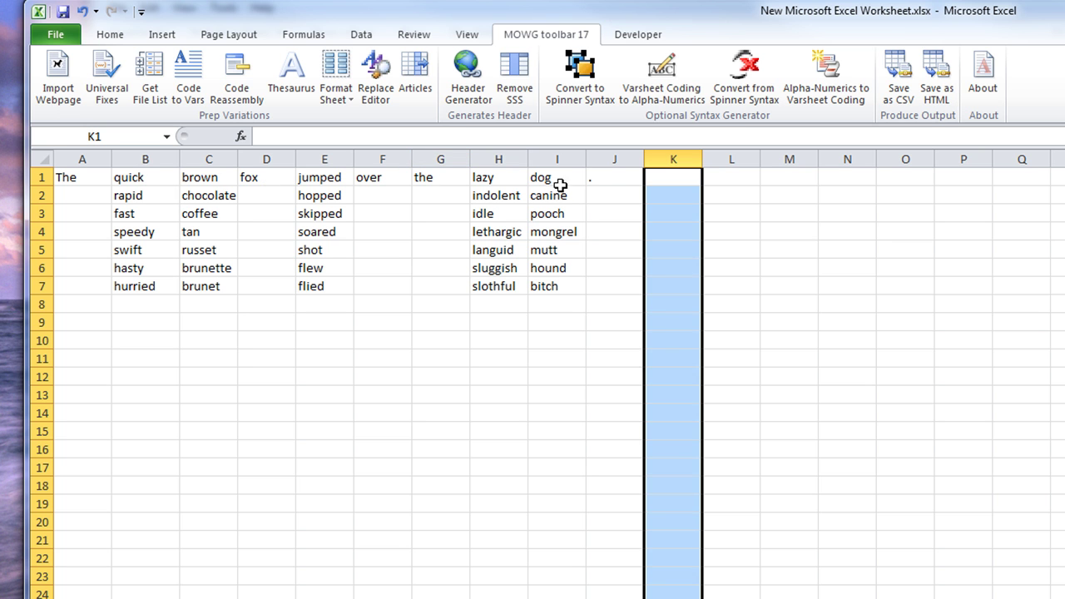
- Replace the period in J1 with "in" and enter "Chicago, IL" in K1
left_click(608, 178)
type("in")
key("Tab")
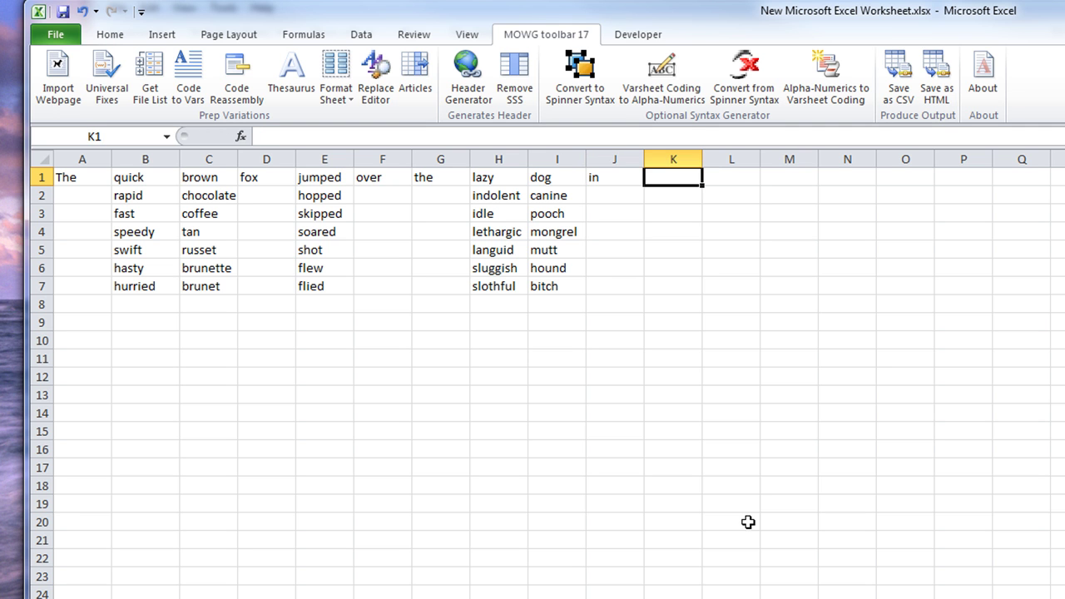
type("Chic")
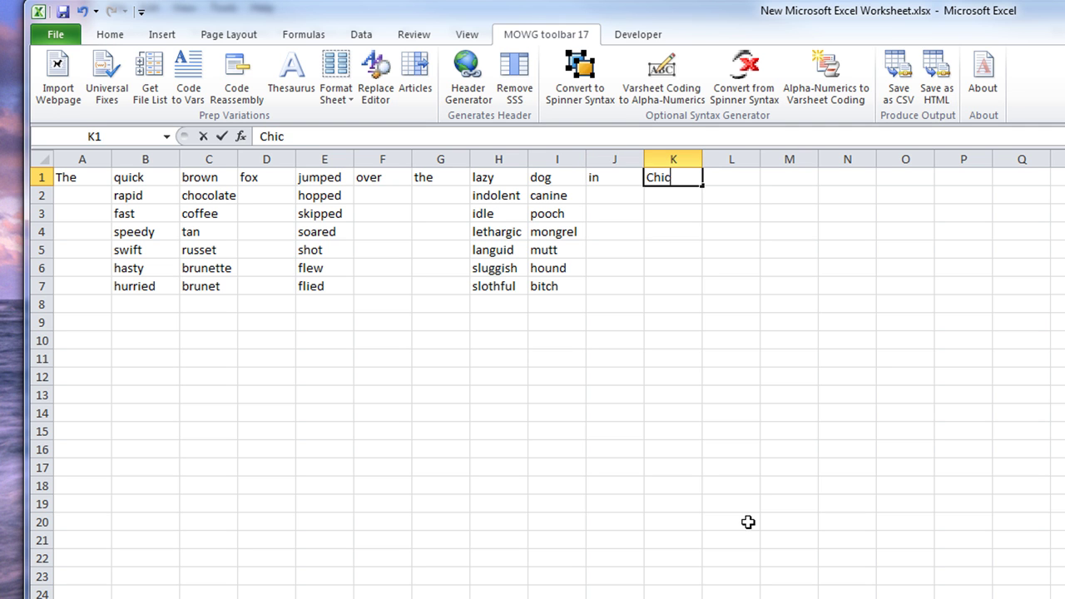
type("ago, IL")
key("Tab")
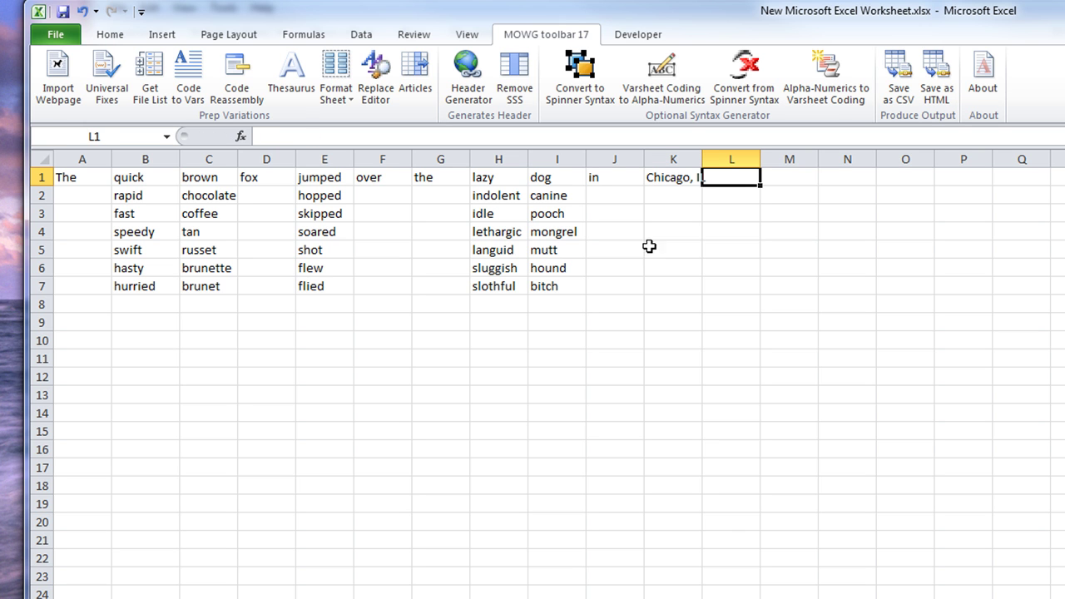
- Change the state abbreviation in K1 to its full name so the cell reads "Chicago, Illinois"
left_click(673, 195)
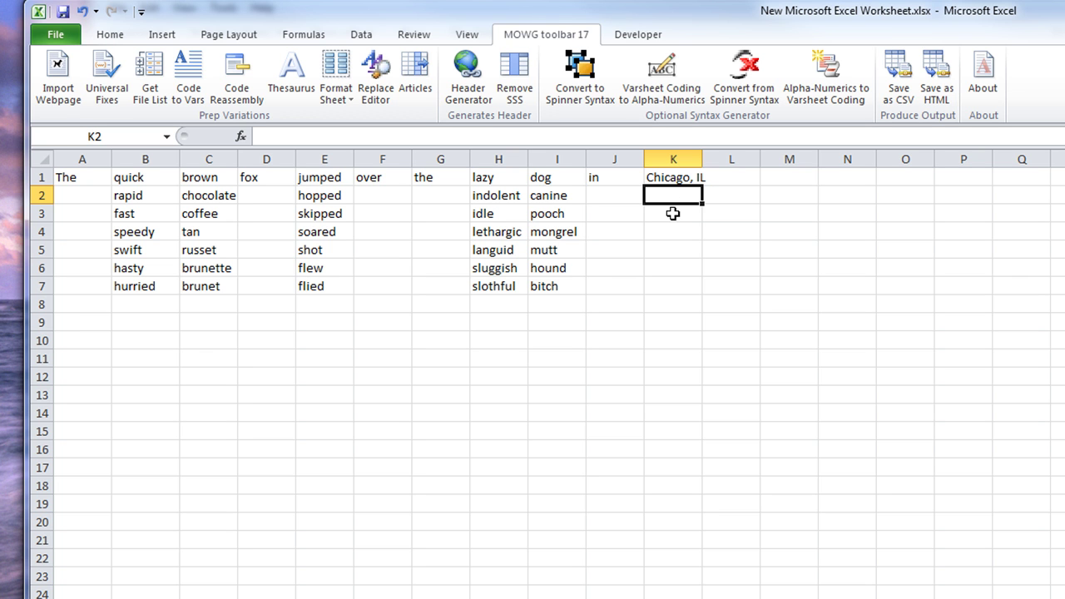
left_click(672, 214)
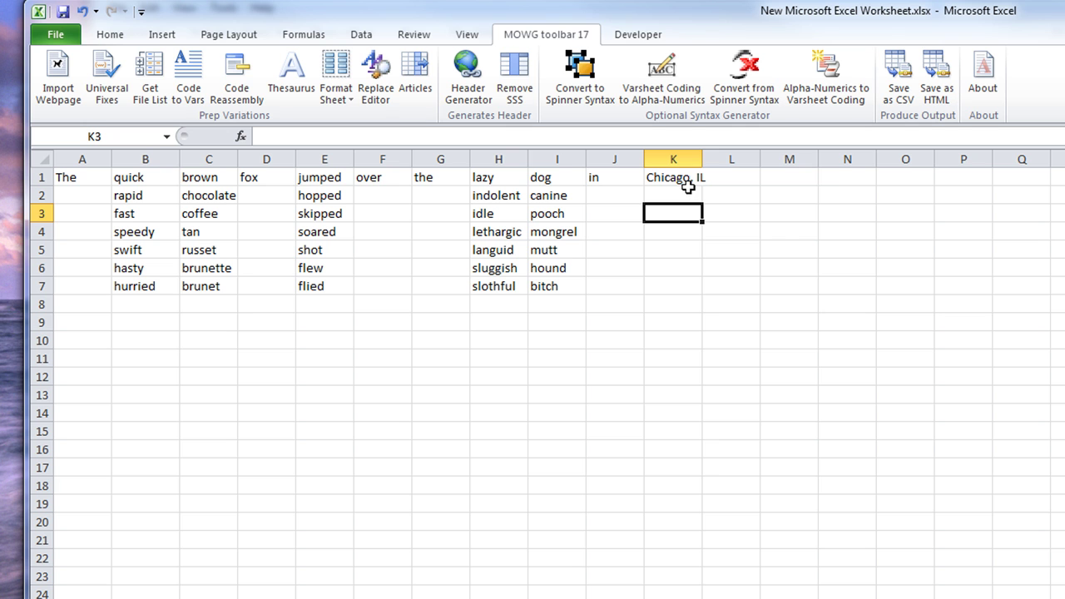
left_click(677, 178)
double_click(315, 136)
type("Illion")
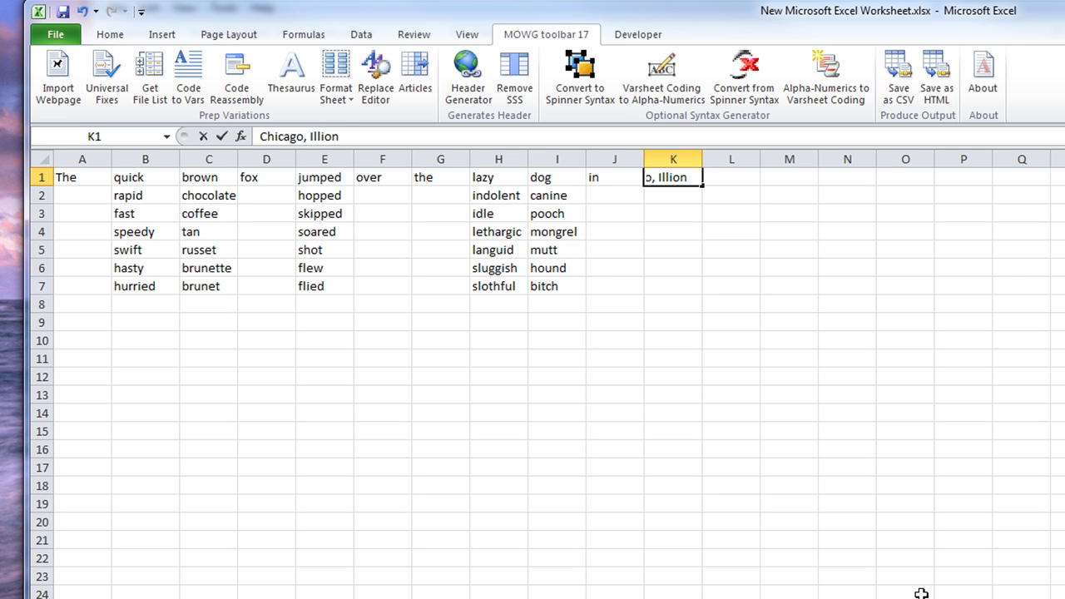
type("is")
type("n")
left_click(647, 353)
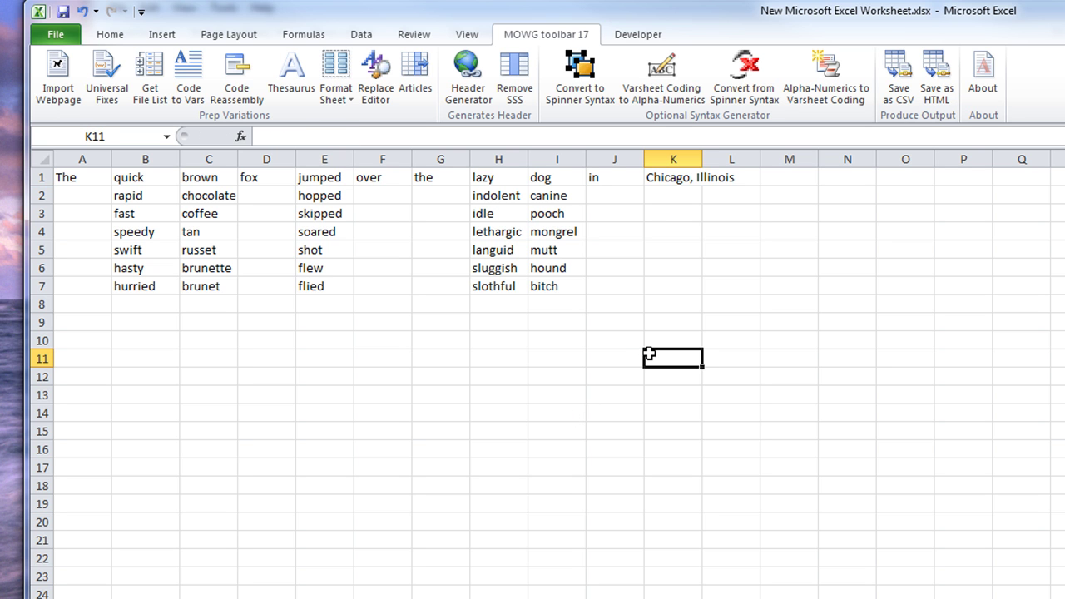
- Remove the comma from the city and state text in K1 and enter a period in L1
left_click(683, 177)
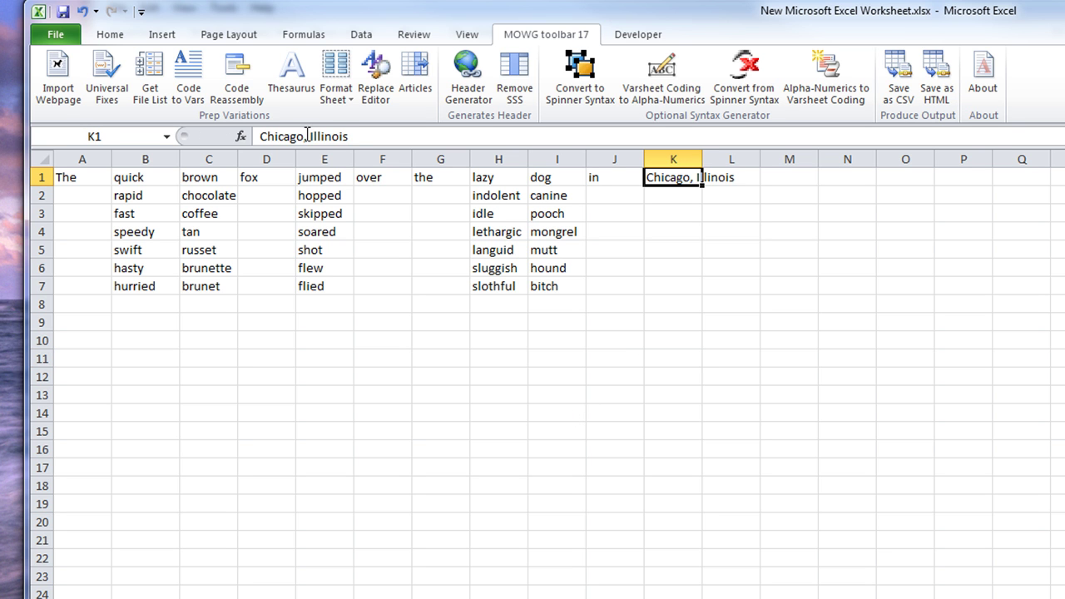
left_click(306, 137)
key("BackSpace")
left_click(225, 135)
left_click(801, 393)
left_click(754, 177)
type(".")
left_click(747, 320)
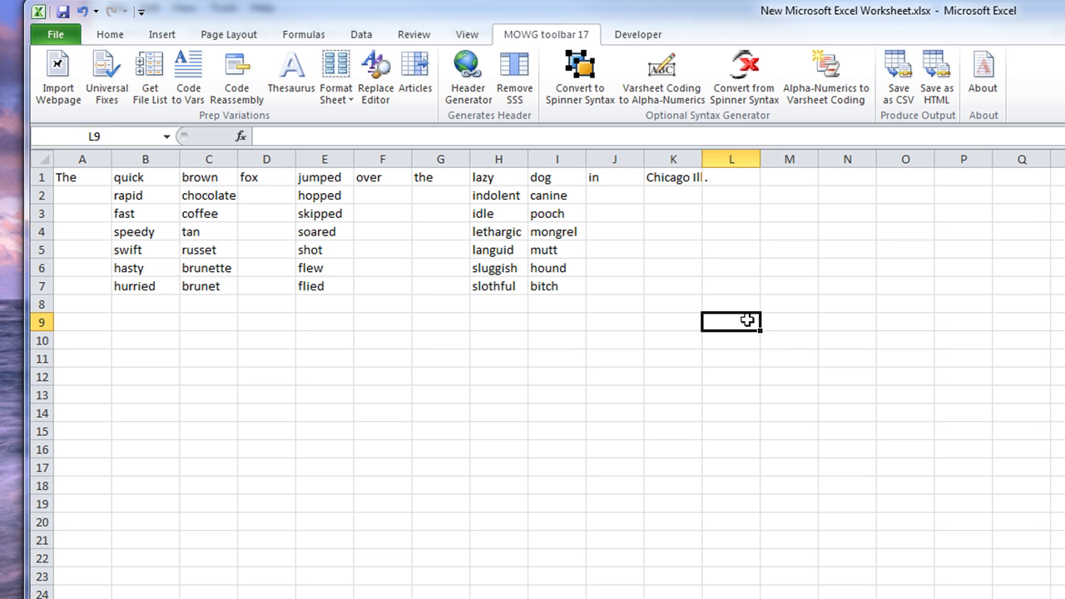
- Autofit the width of column K and of all the other worksheet columns to their contents
double_click(702, 159)
left_click(823, 413)
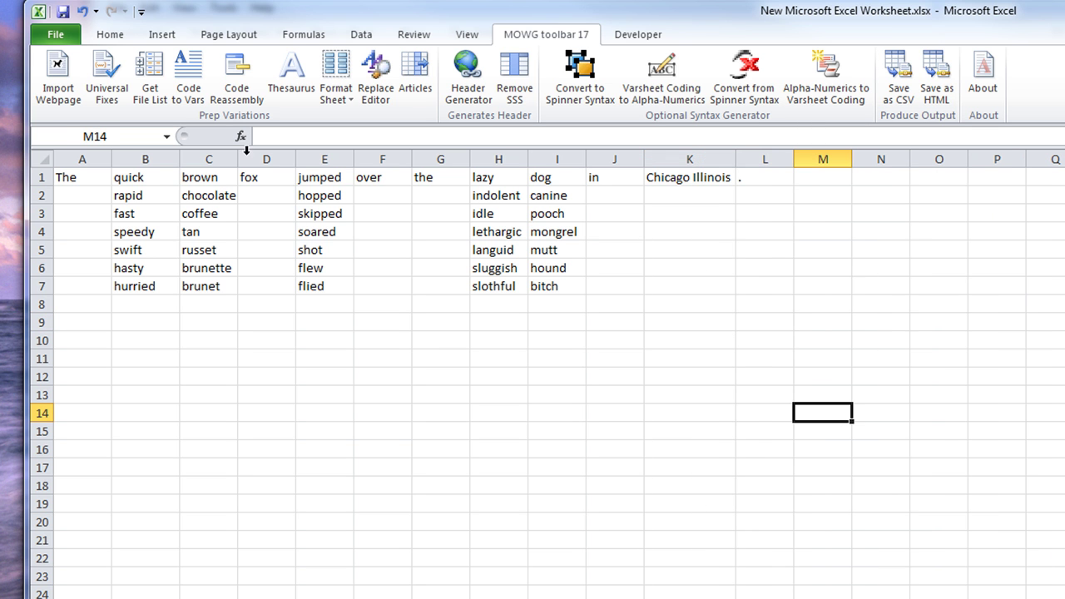
left_click(43, 158)
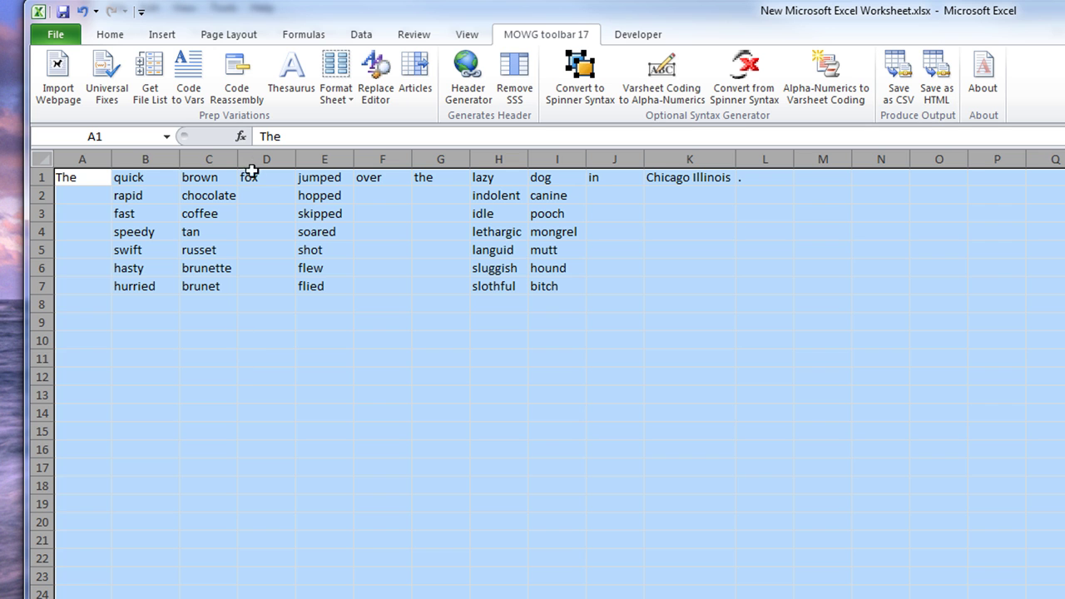
double_click(295, 164)
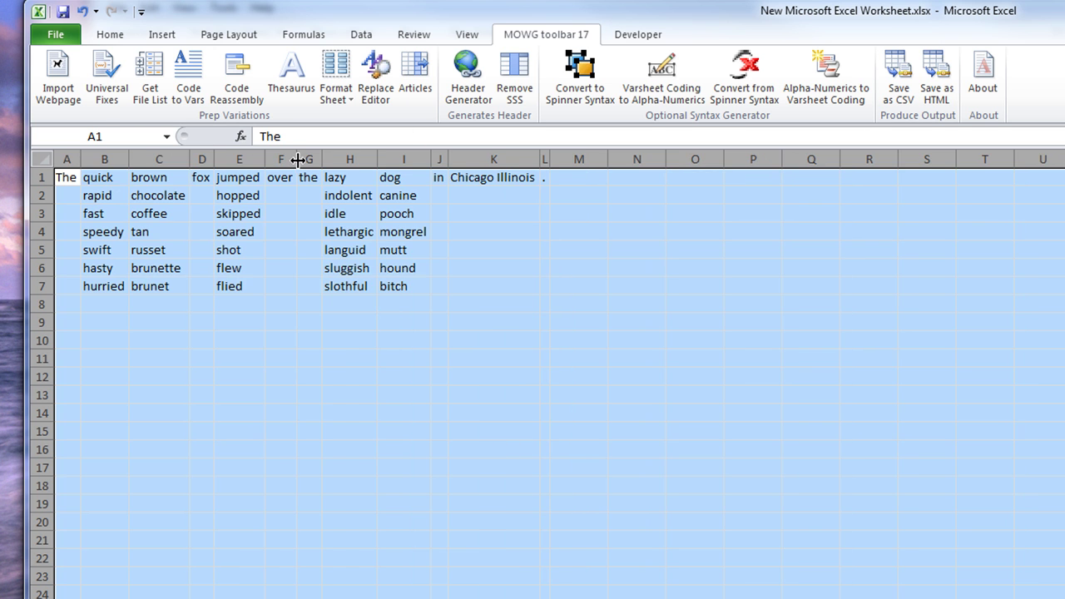
left_click(798, 351)
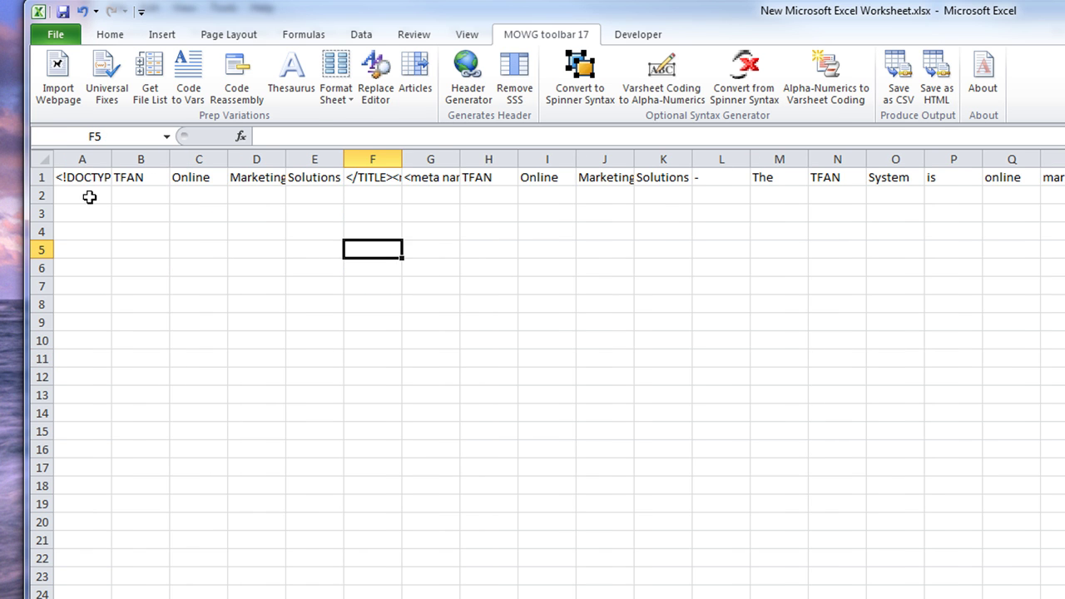
- Examine the page code in A1 and the repeated occurrences of TFAN along row 1, including the phrase "TFAN System"
left_click(92, 179)
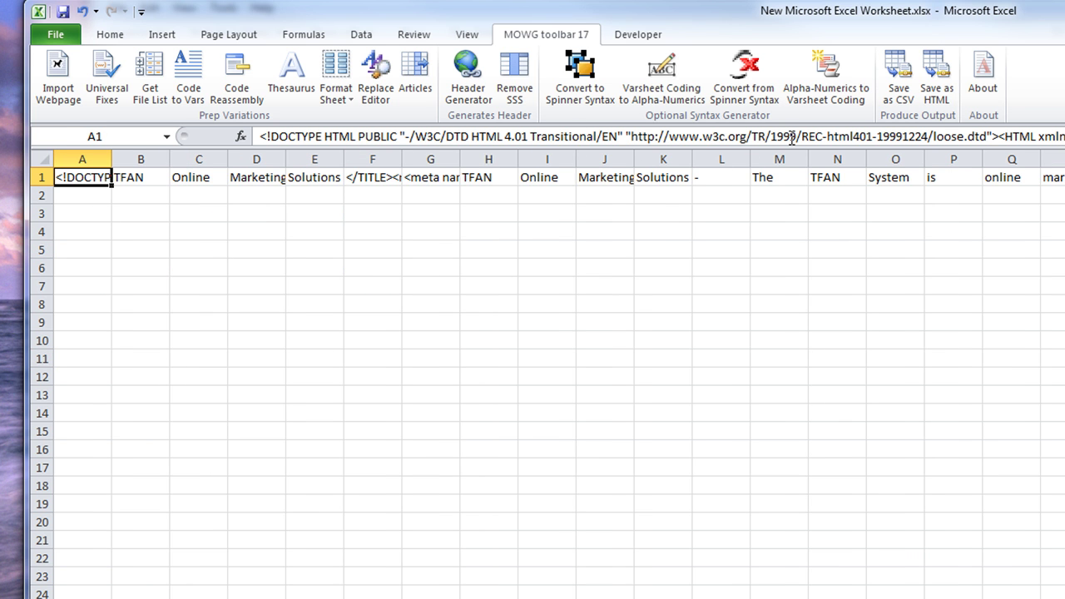
left_click(137, 178)
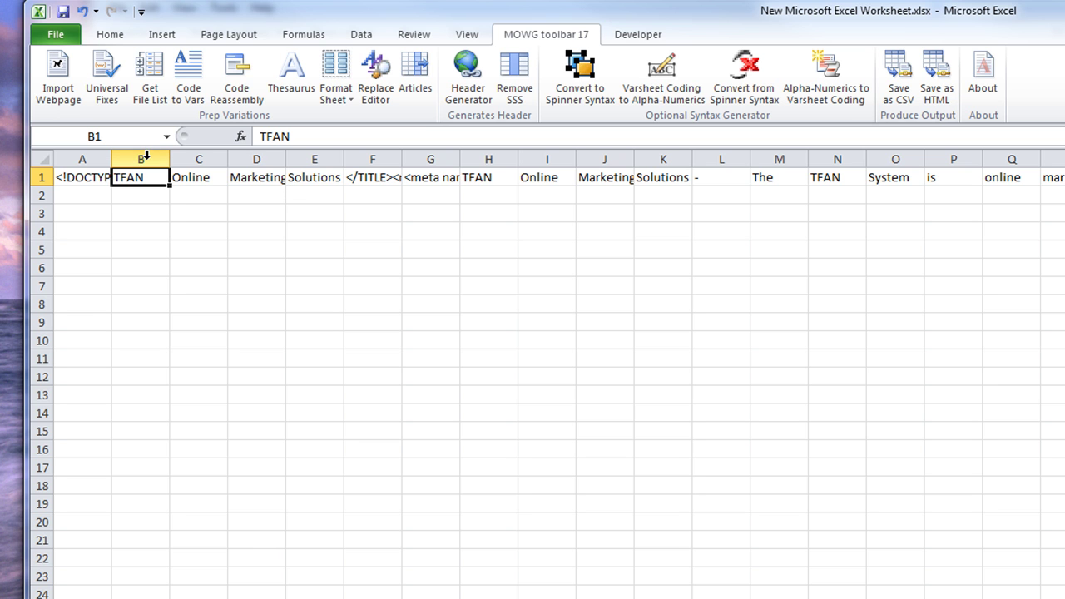
left_click(493, 176)
left_click(842, 178)
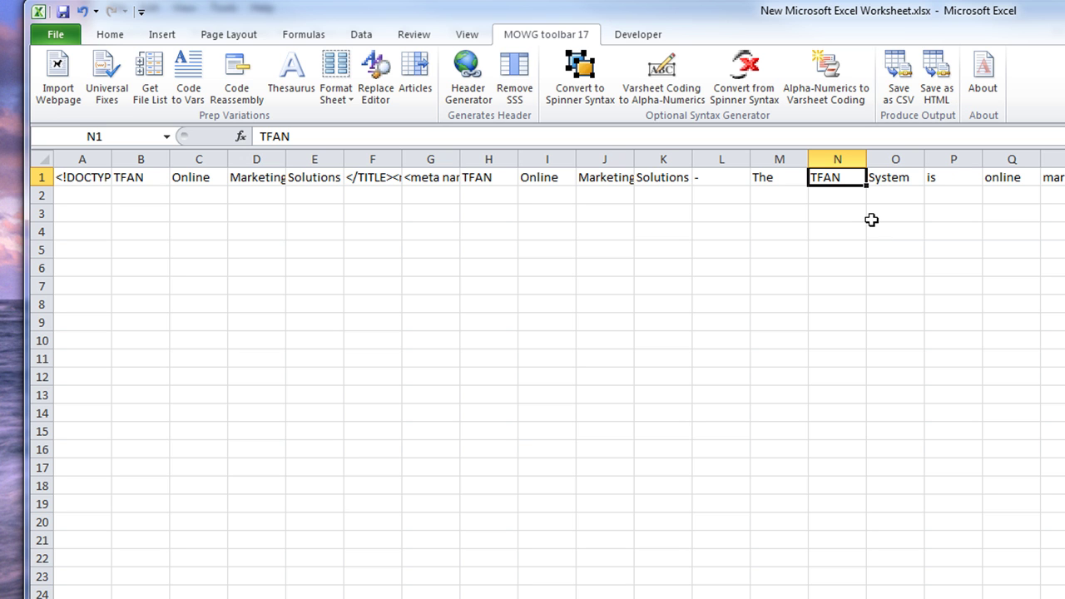
left_click_drag(851, 175, 895, 178)
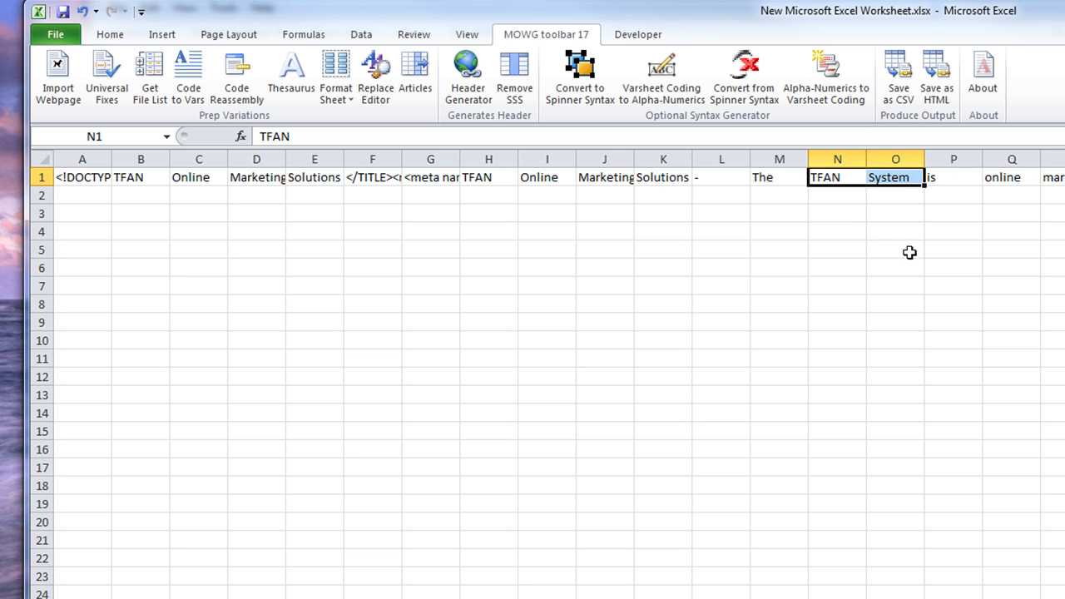
left_click(910, 252)
- Generate thesaurus variations for "System" in O1 and review them against the adjoining phrase "TFAN System" in N1:O1
left_click(891, 180)
left_click(293, 73)
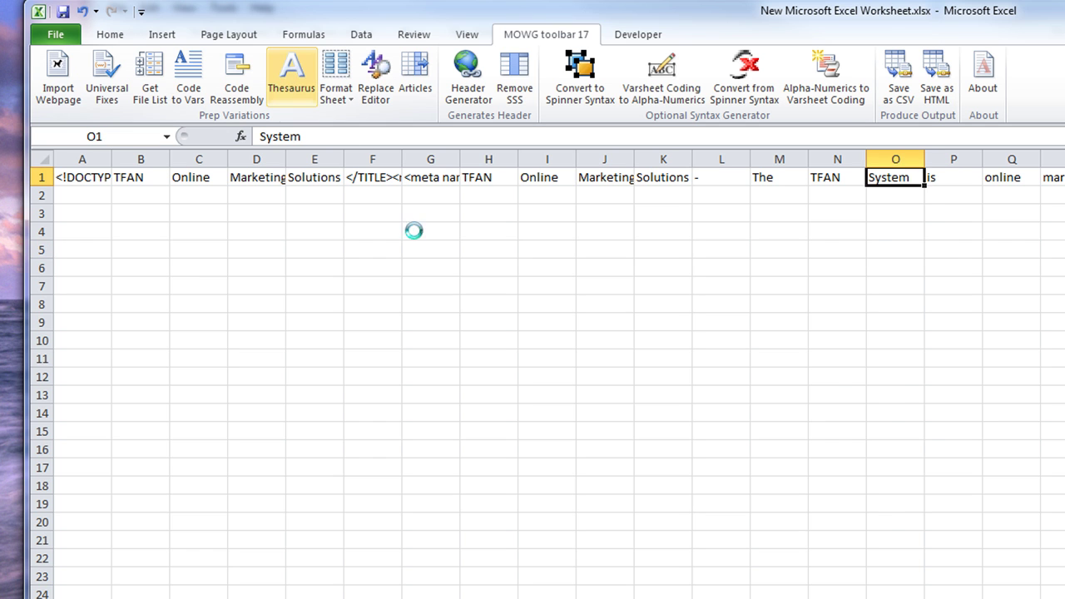
left_click(881, 200)
left_click(834, 192)
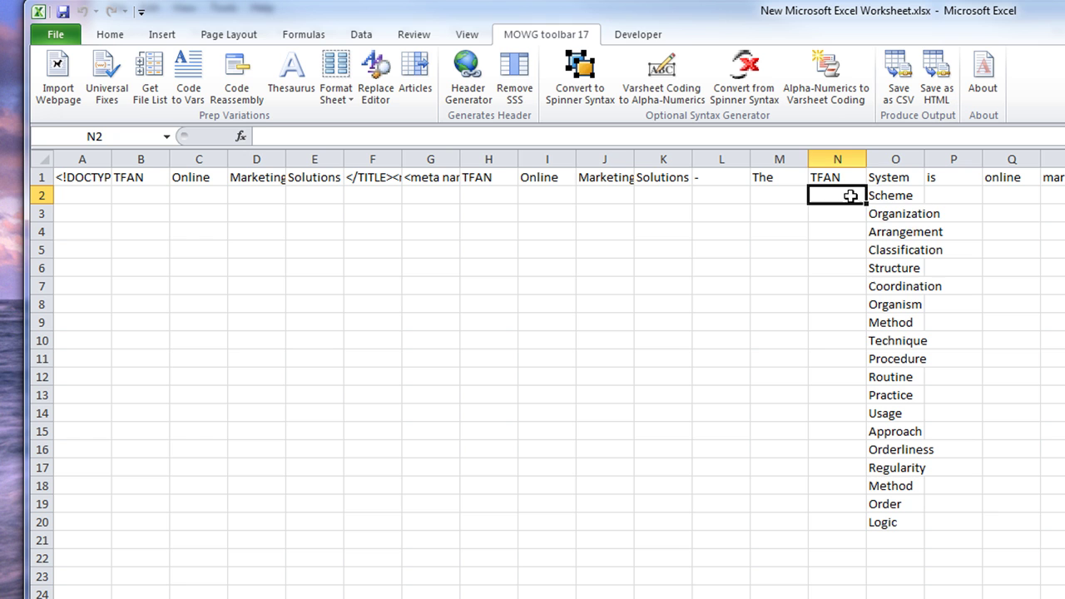
left_click(913, 213)
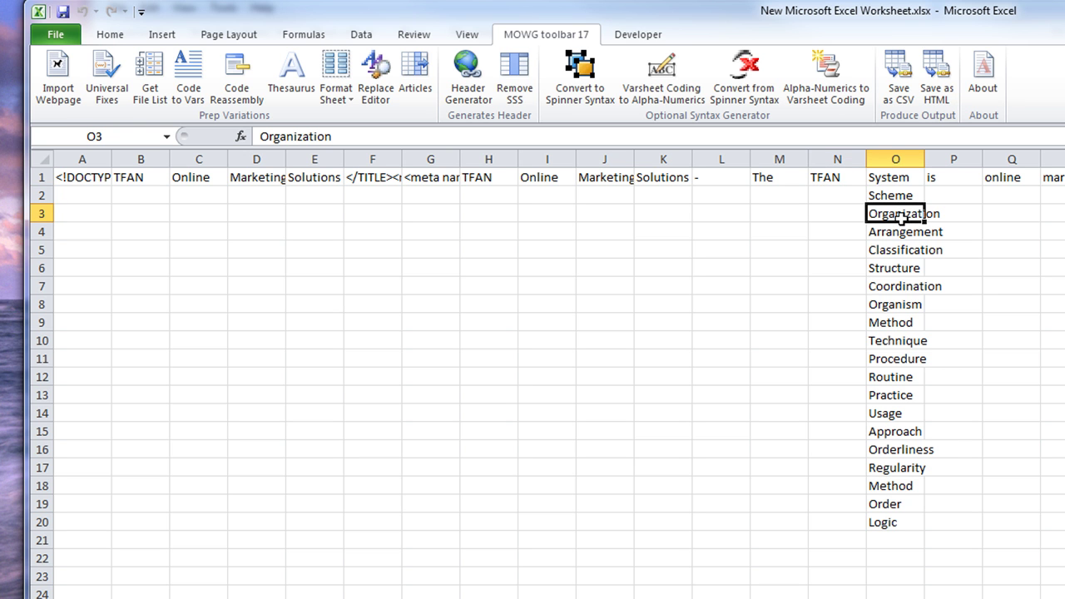
left_click(860, 178)
left_click_drag(860, 177, 893, 177)
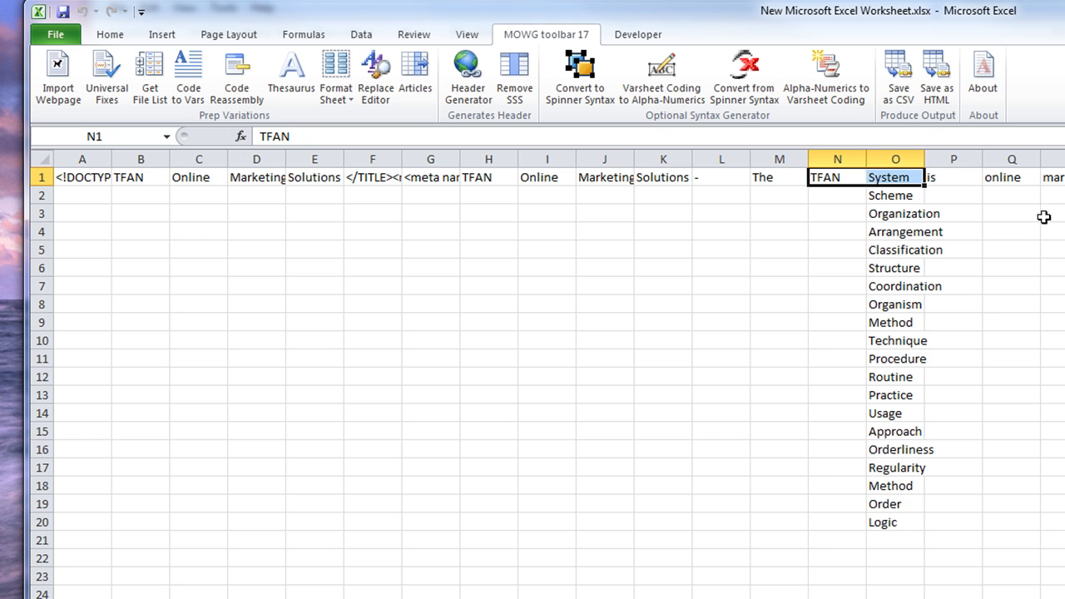
left_click(1044, 231)
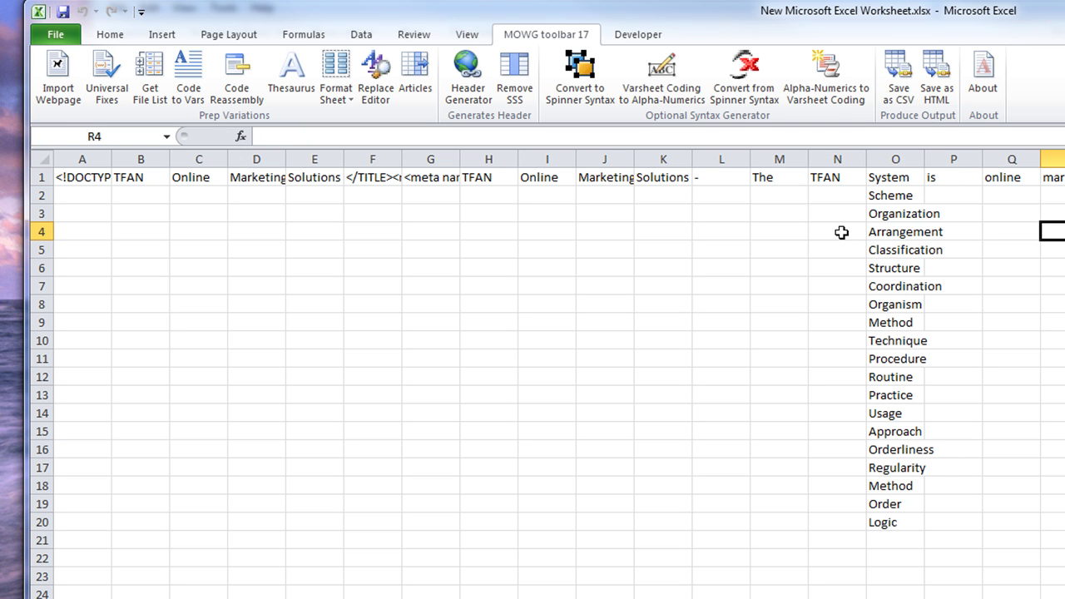
left_click(202, 175)
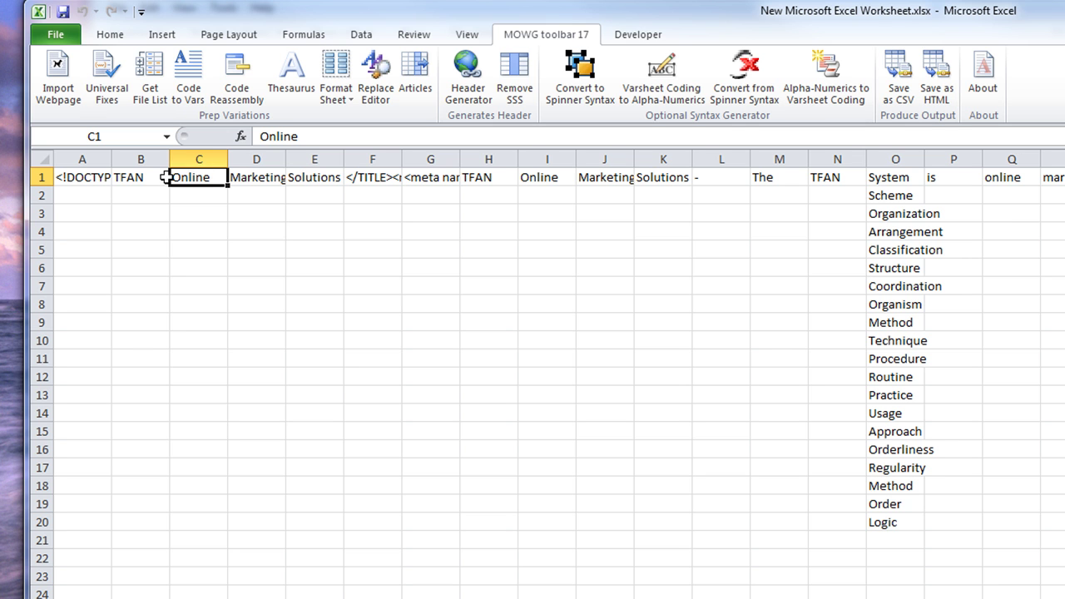
- Delete the thesaurus variations listed under "System" in O2:O20
left_click(878, 173)
left_click_drag(891, 197, 900, 521)
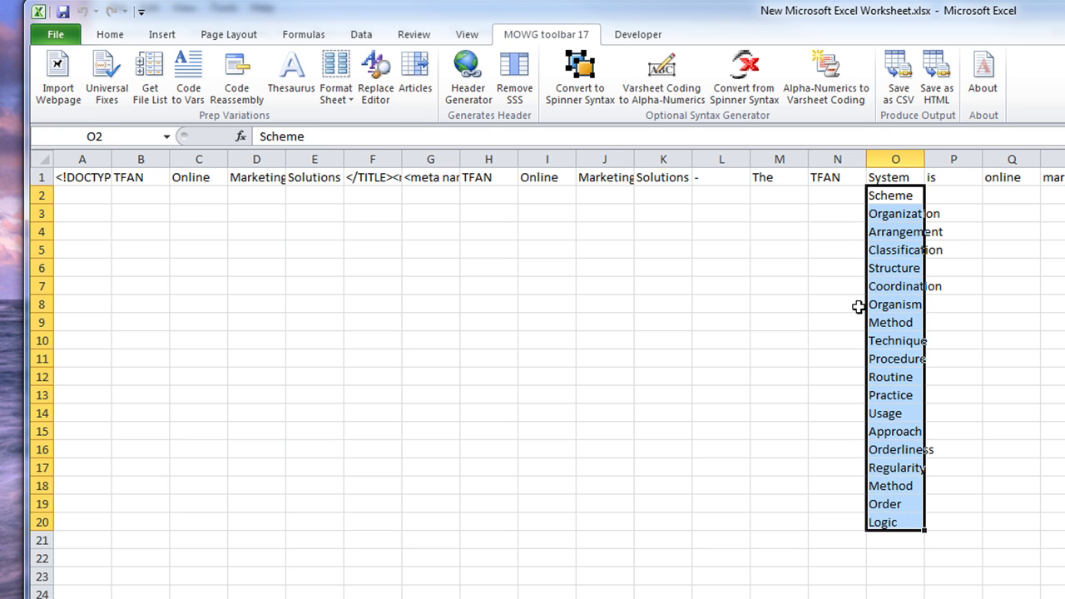
right_click(893, 280)
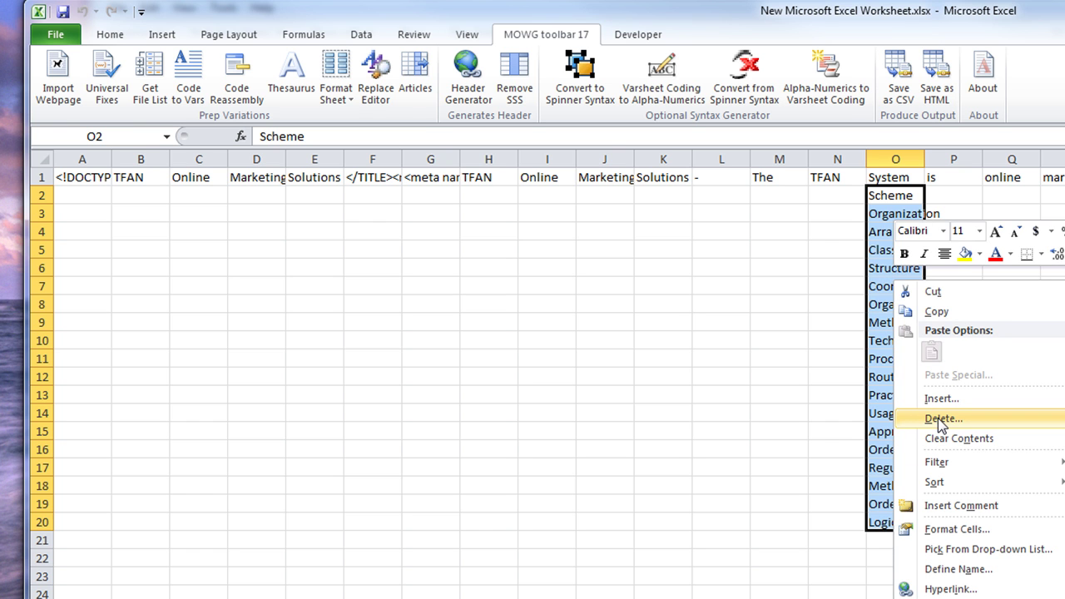
left_click(335, 79)
left_click(360, 121)
left_click(666, 289)
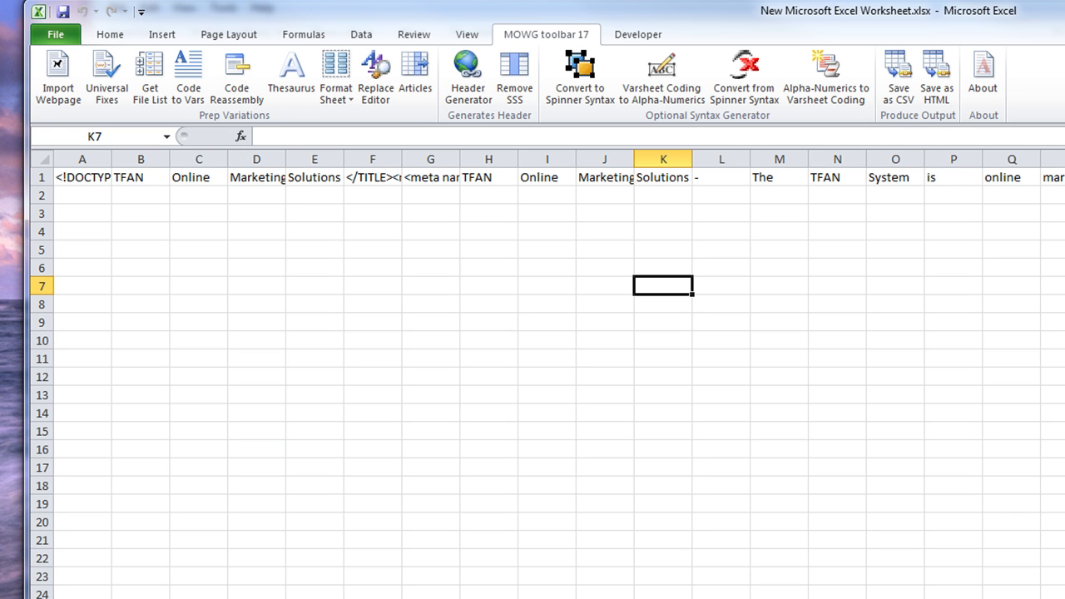
- Examine the empty cells beneath the page words and the full run of webpage content across row 1
left_click(655, 391)
left_click(136, 192)
left_click(141, 232)
left_click(191, 201)
left_click(204, 246)
left_click_drag(83, 177, 1061, 177)
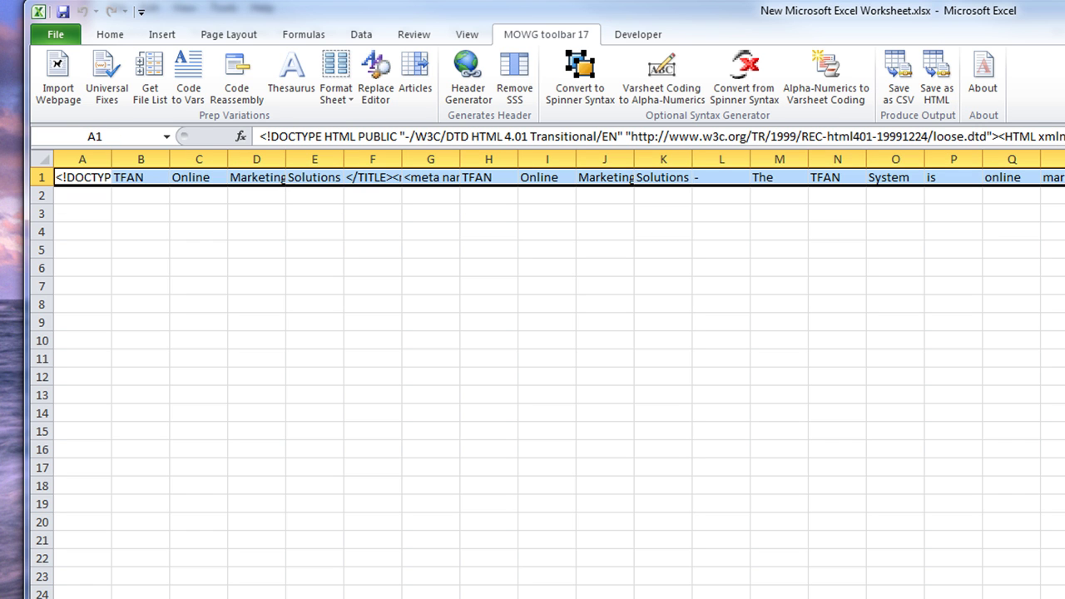
left_click(1064, 340)
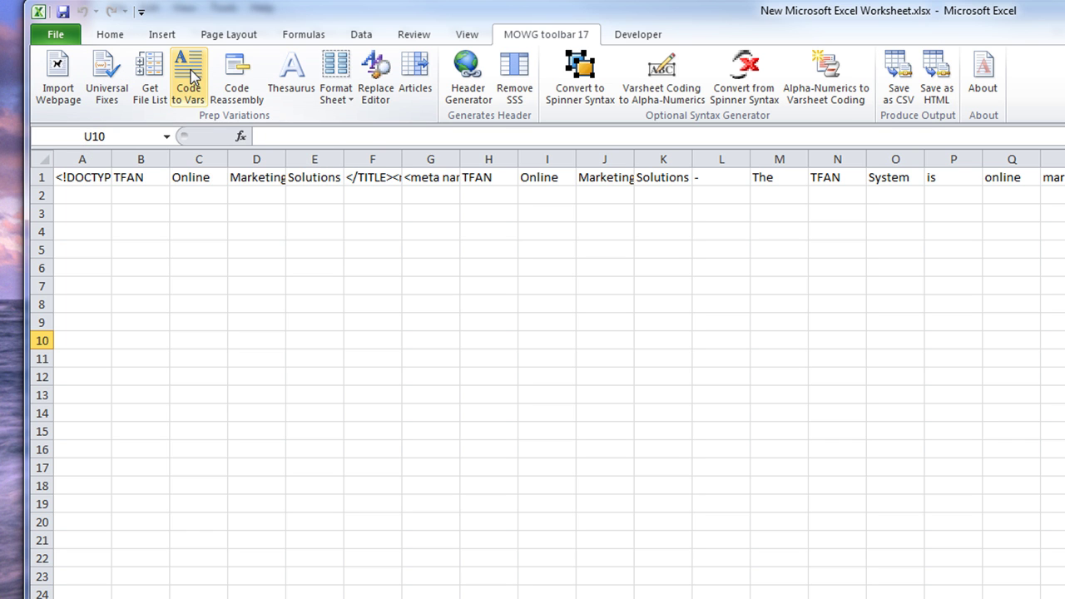
- Generate thesaurus variations for "Marketing" in D1 and for "Solutions" in E1
left_click(200, 178)
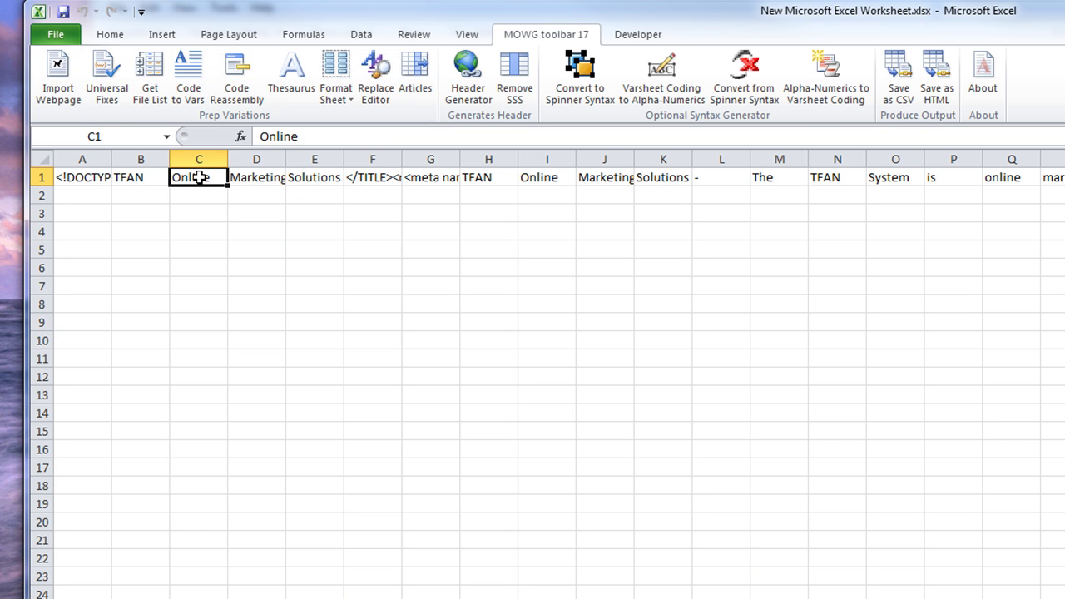
left_click(256, 177)
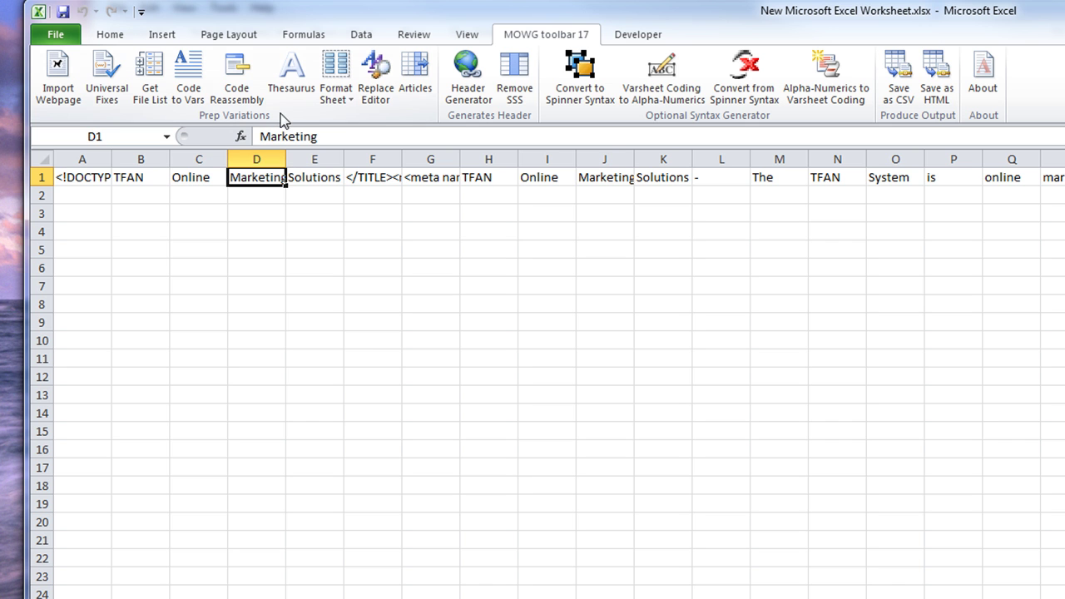
left_click(291, 75)
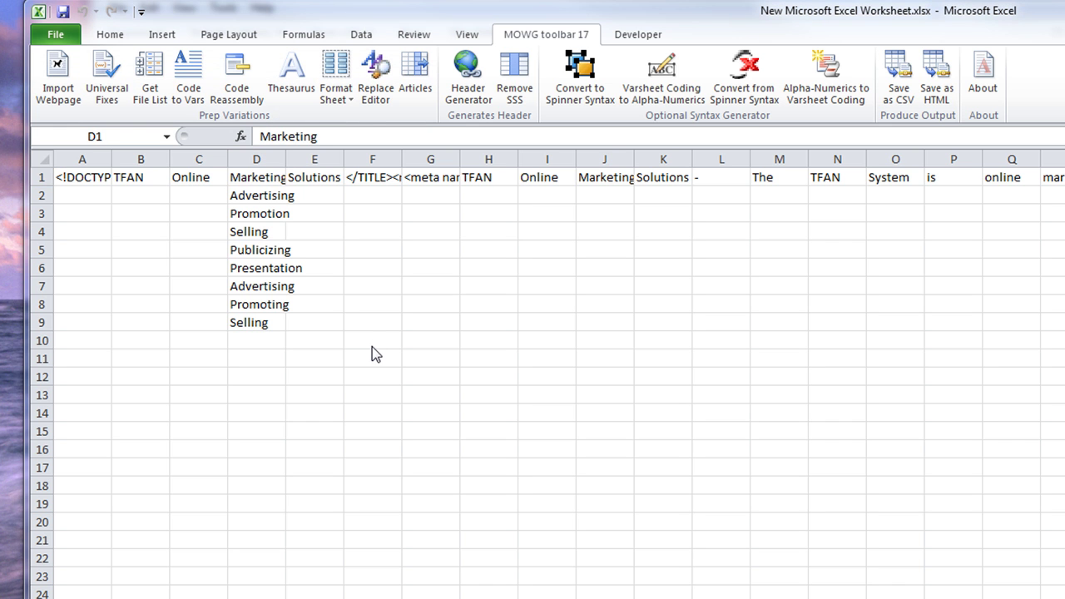
left_click(304, 176)
left_click(291, 73)
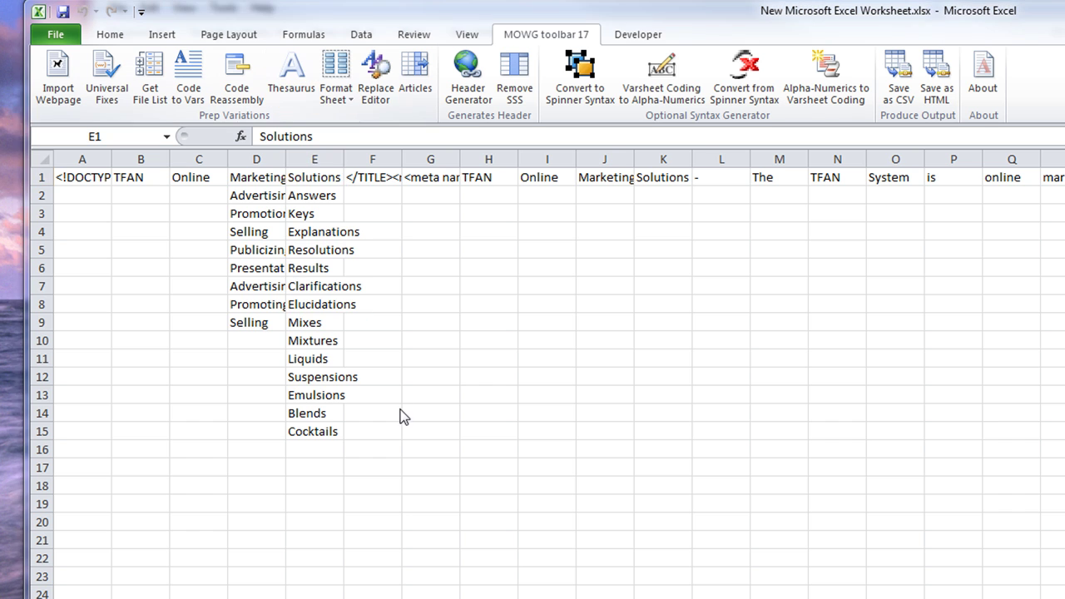
- Compare the variation lists in columns D and E with the repeated words "Marketing Solutions" in columns J and K
left_click(609, 179)
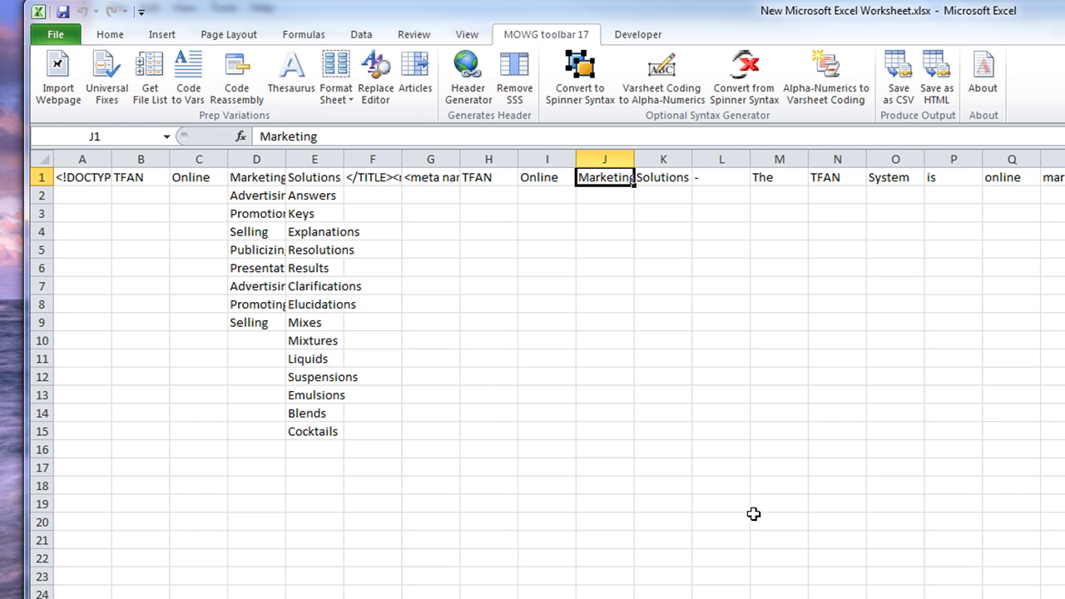
left_click(722, 362)
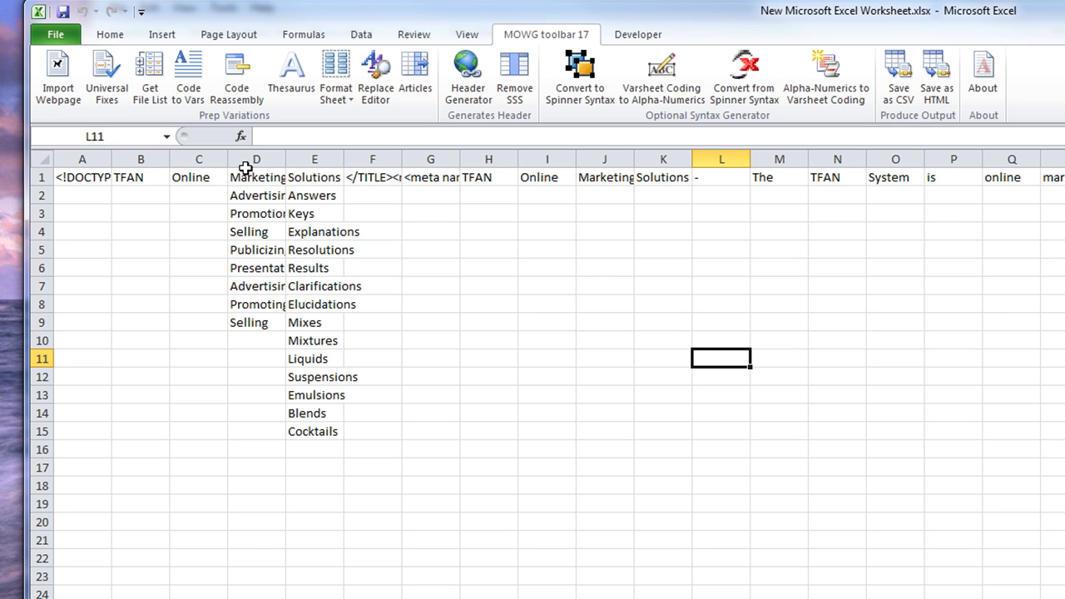
left_click(619, 395)
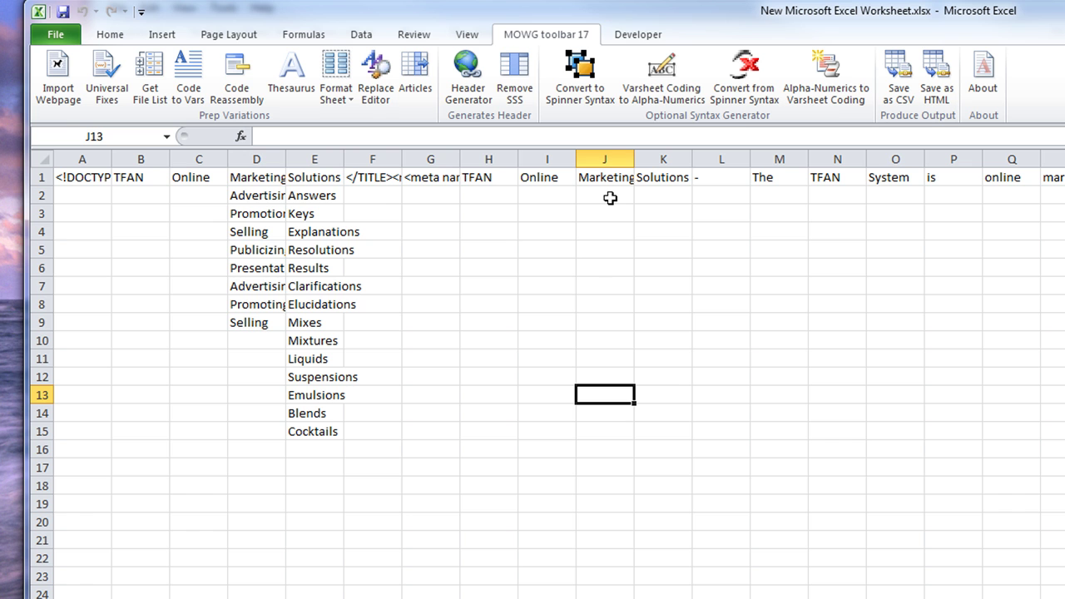
left_click_drag(250, 178, 321, 430)
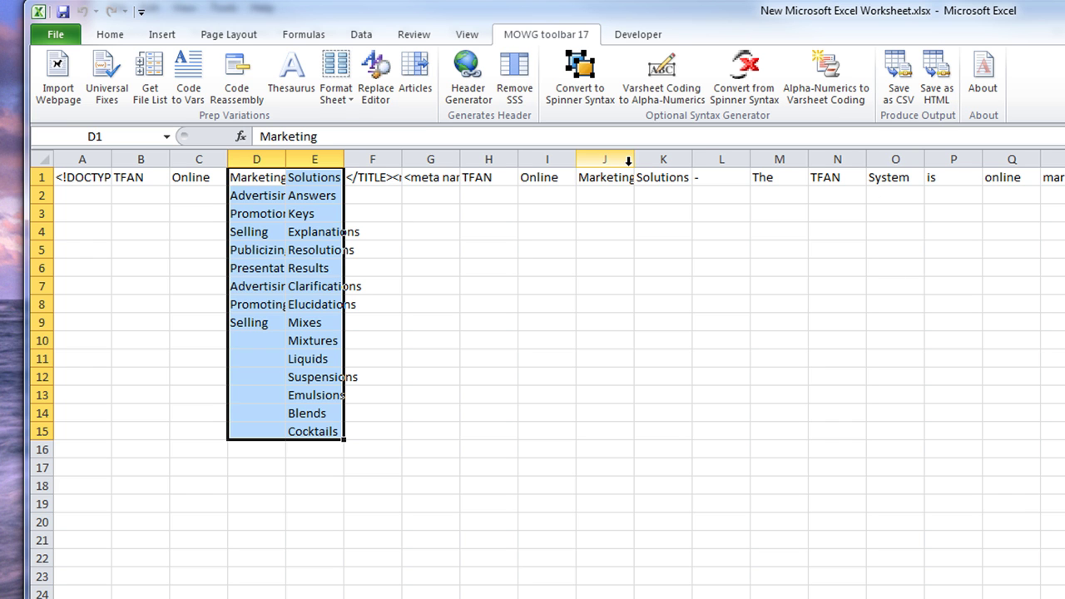
left_click_drag(626, 159, 654, 159)
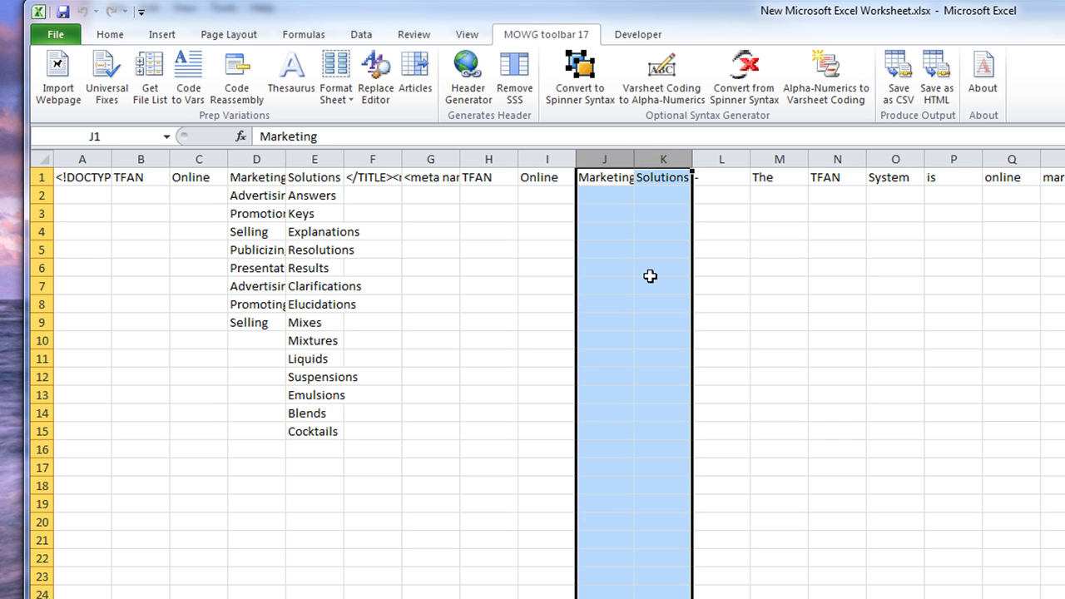
left_click(479, 298)
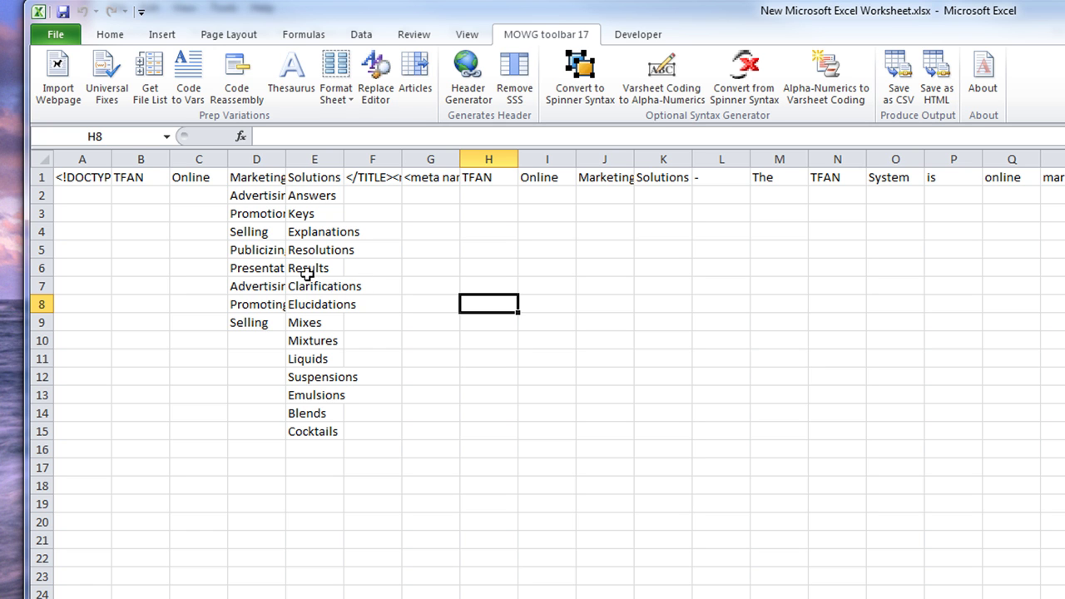
- Copy the Marketing and Solutions variation lists from D1:E15 onto the matching words starting at J1
left_click_drag(258, 179, 318, 433)
left_click(615, 177)
left_click_drag(614, 178, 656, 175)
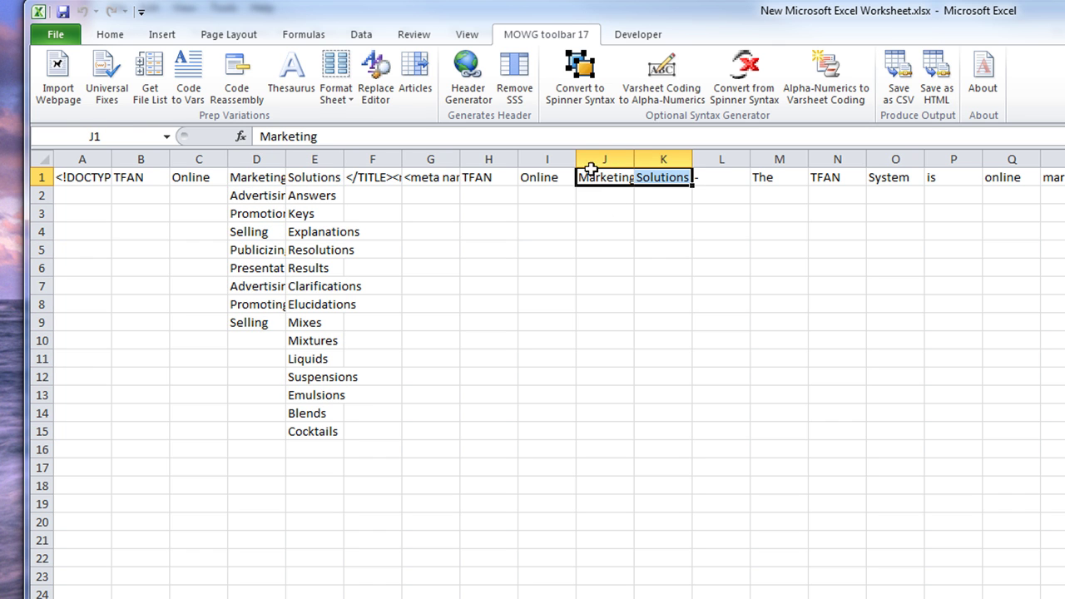
key("ctrl+v")
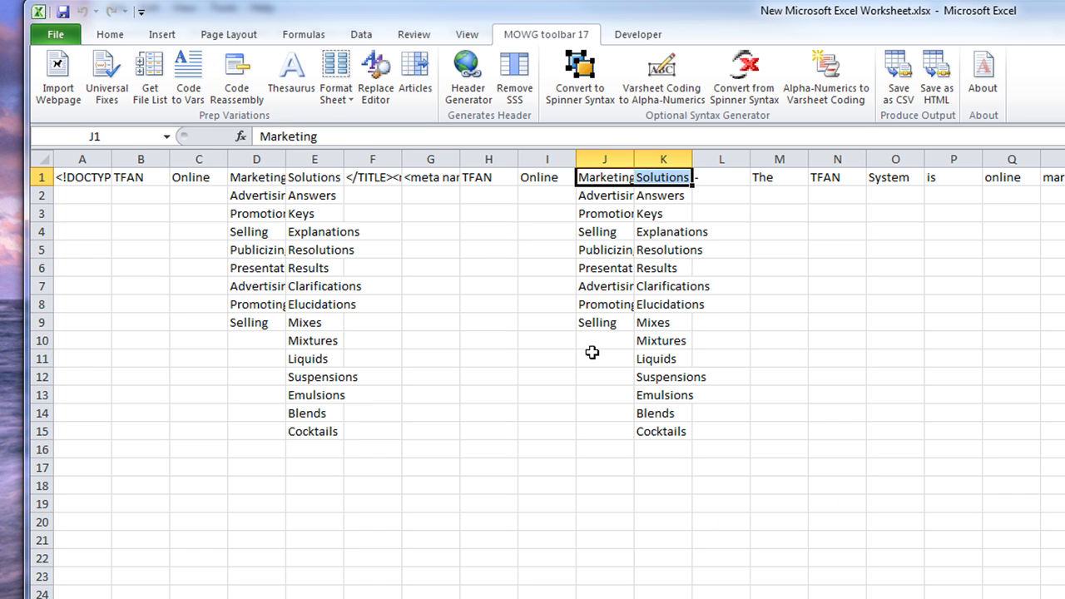
left_click(601, 233)
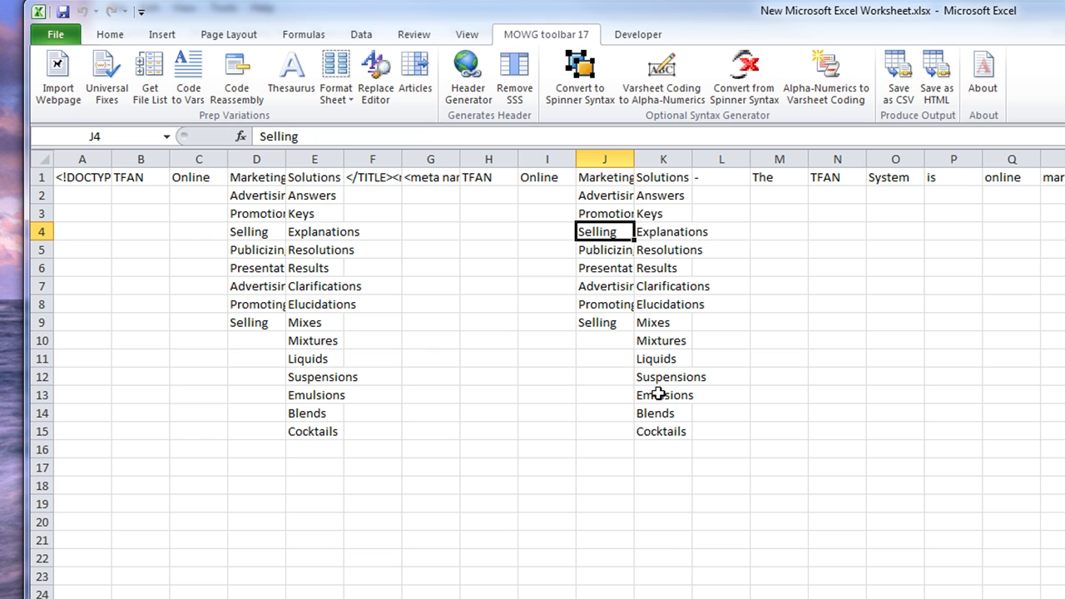
left_click(939, 387)
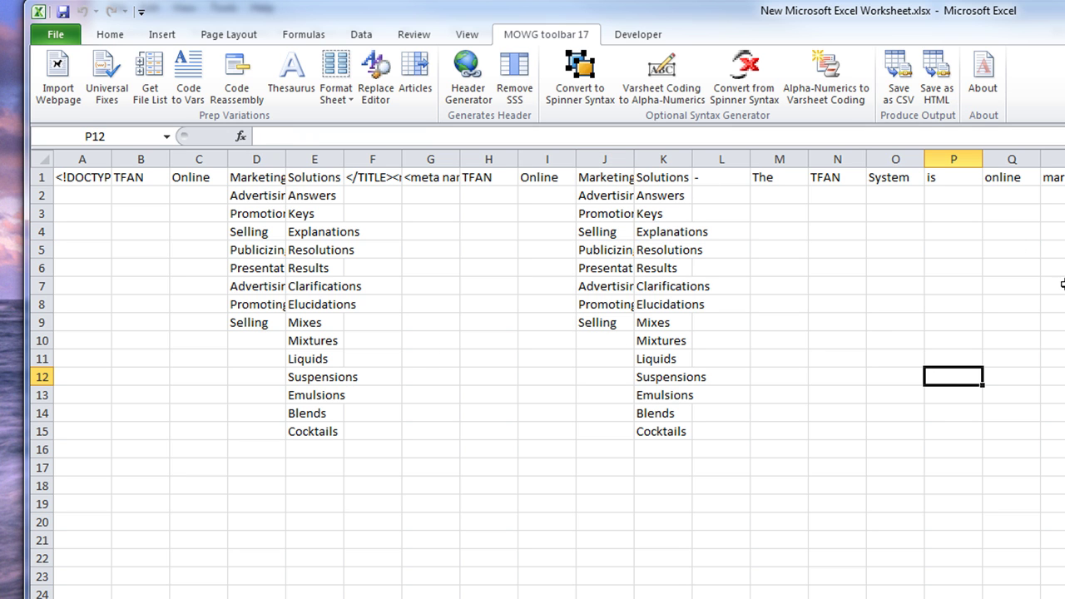
- Review both pairs of Marketing and Solutions variation lists and the optional syntax generator tools
left_click(472, 521)
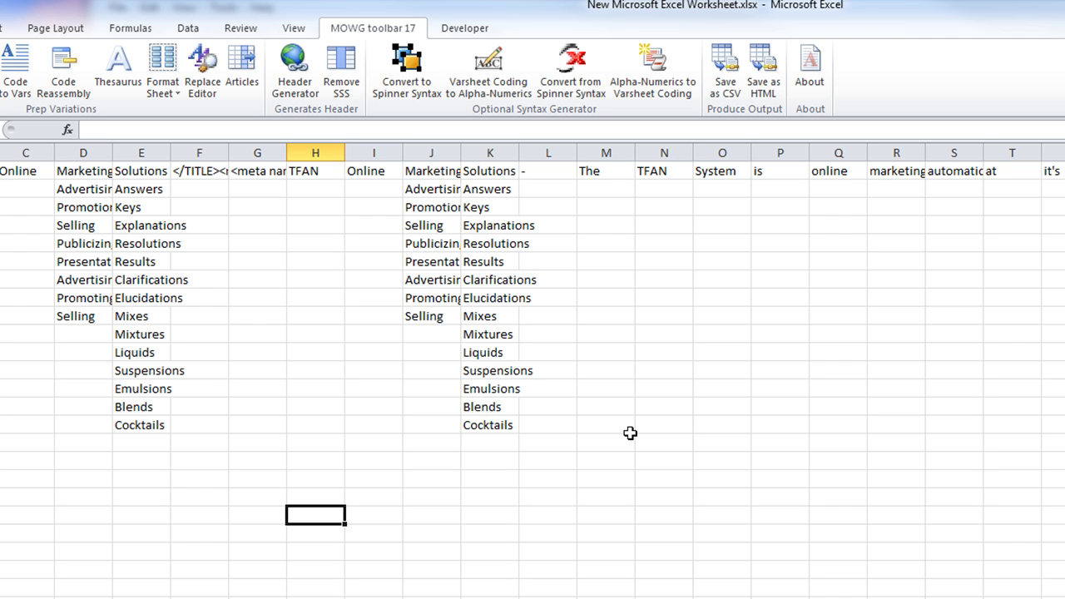
left_click_drag(85, 189, 150, 429)
left_click_drag(437, 193, 524, 420)
left_click(847, 316)
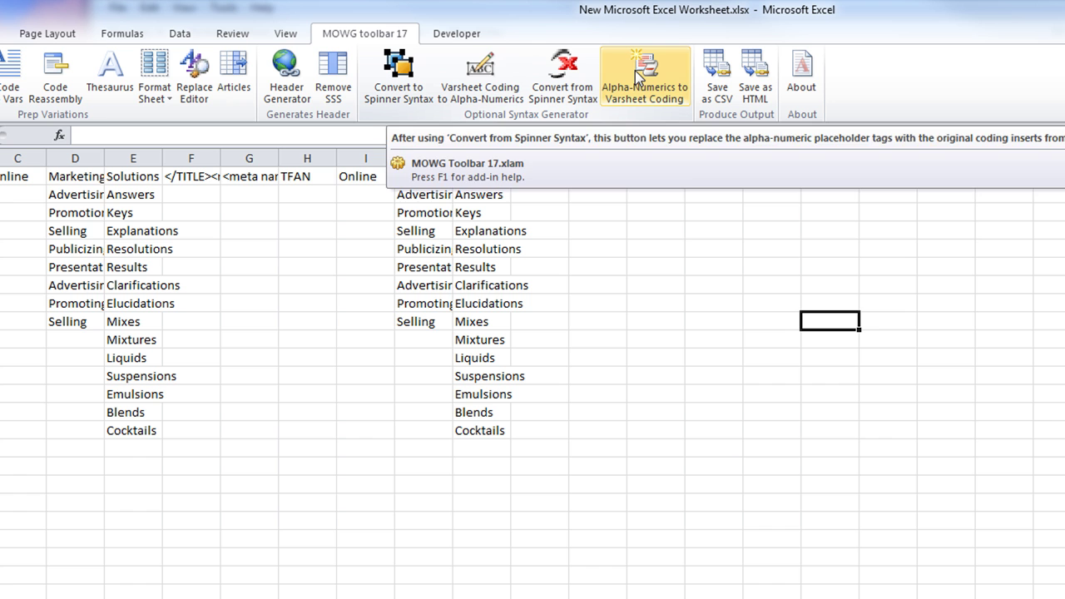
left_click(485, 96)
left_click(602, 265)
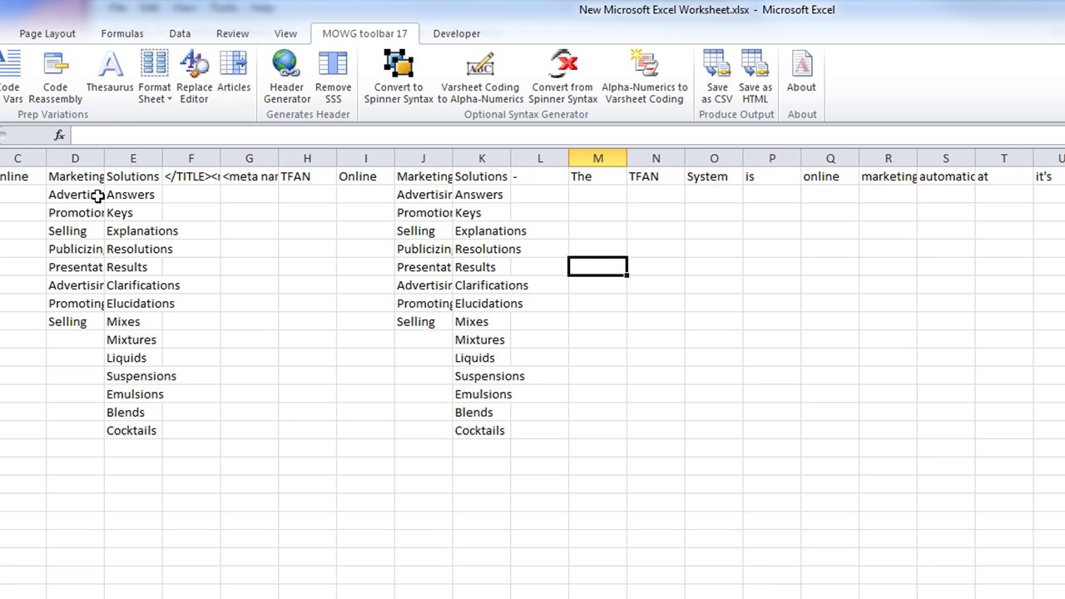
- Delete the cells holding both sets of variation lists below row 1 in columns D to L
left_click_drag(83, 197, 525, 568)
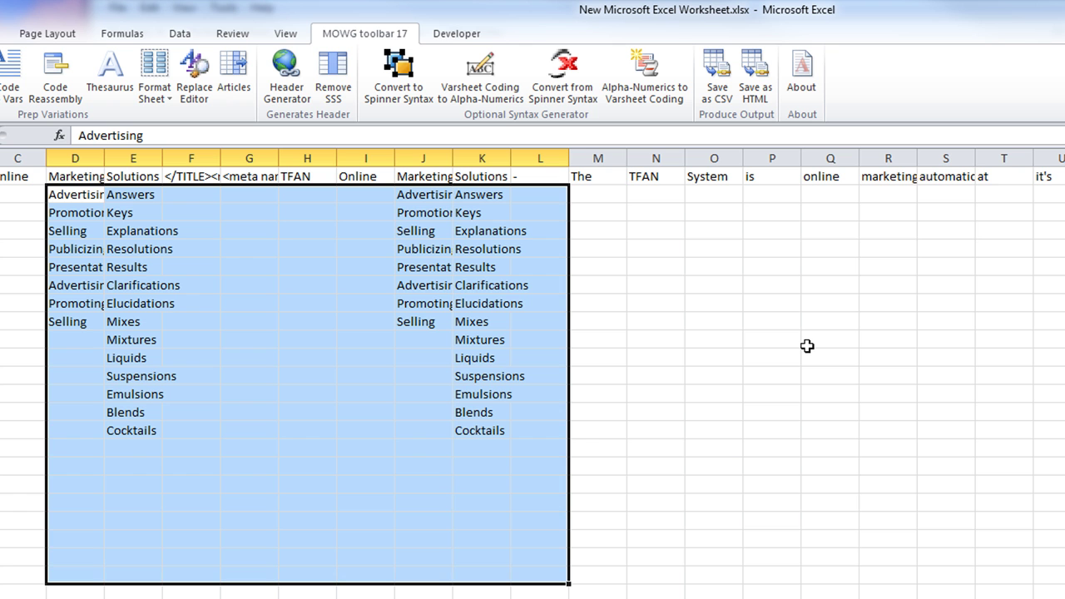
right_click(352, 287)
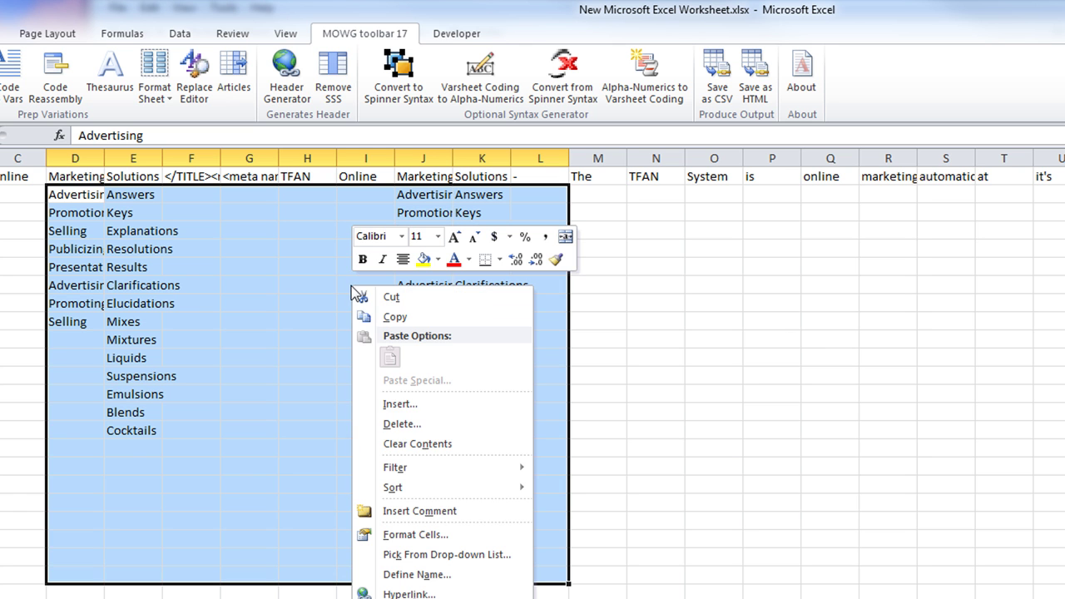
left_click(433, 423)
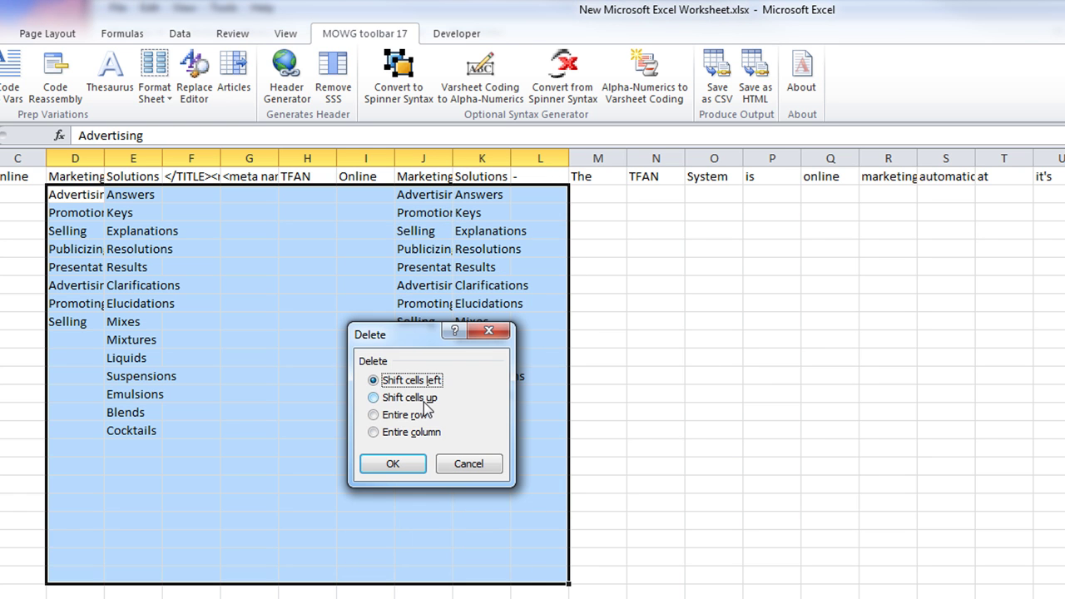
left_click(392, 463)
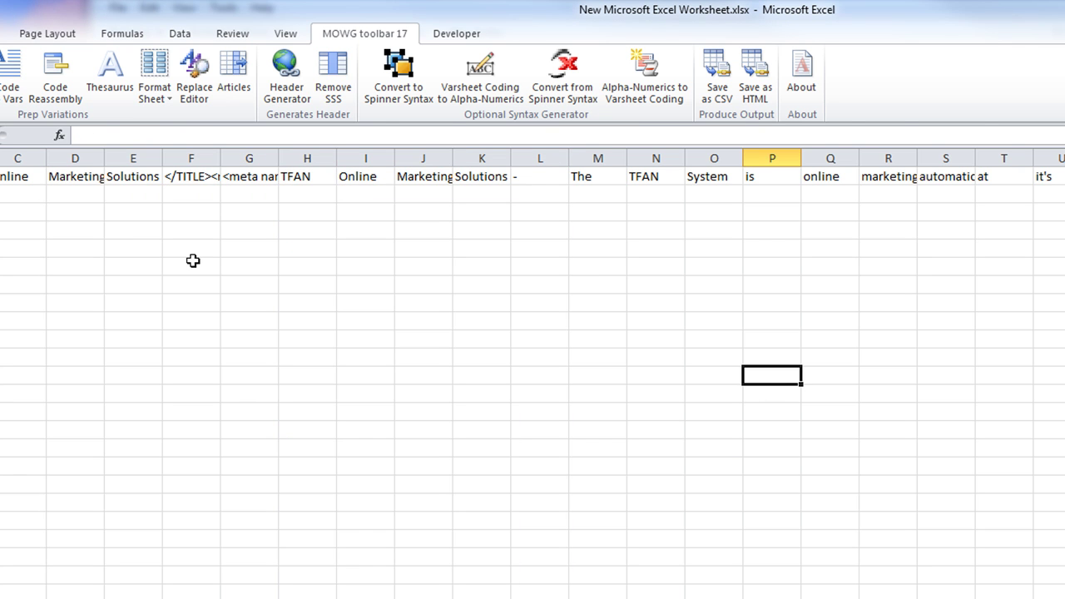
- Return to cell A1 and switch to the Windows Explorer folder containing index.html
key("ctrl+Home")
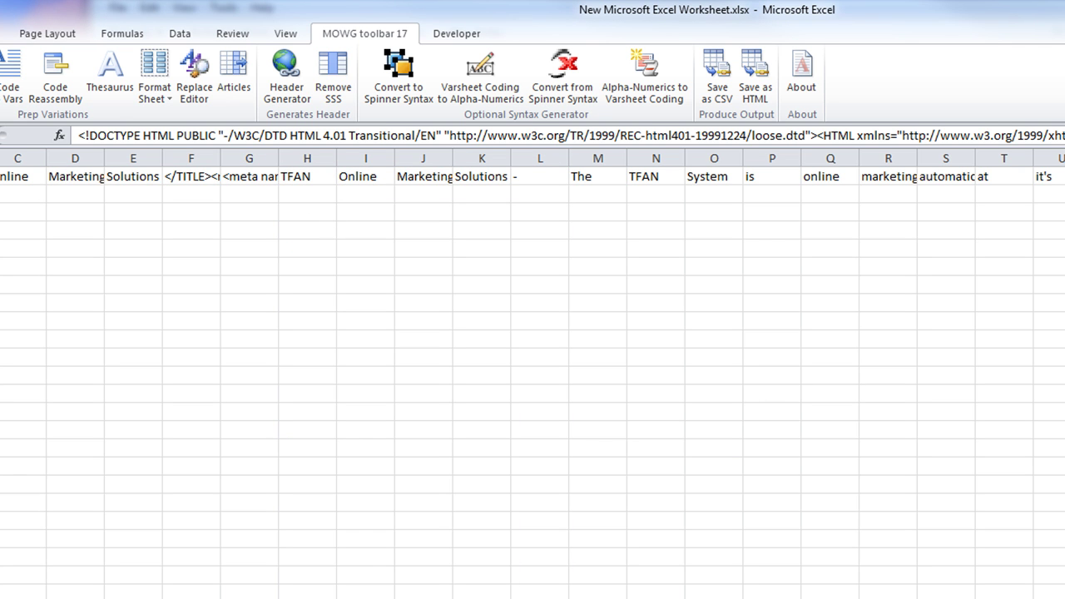
key("alt+Tab")
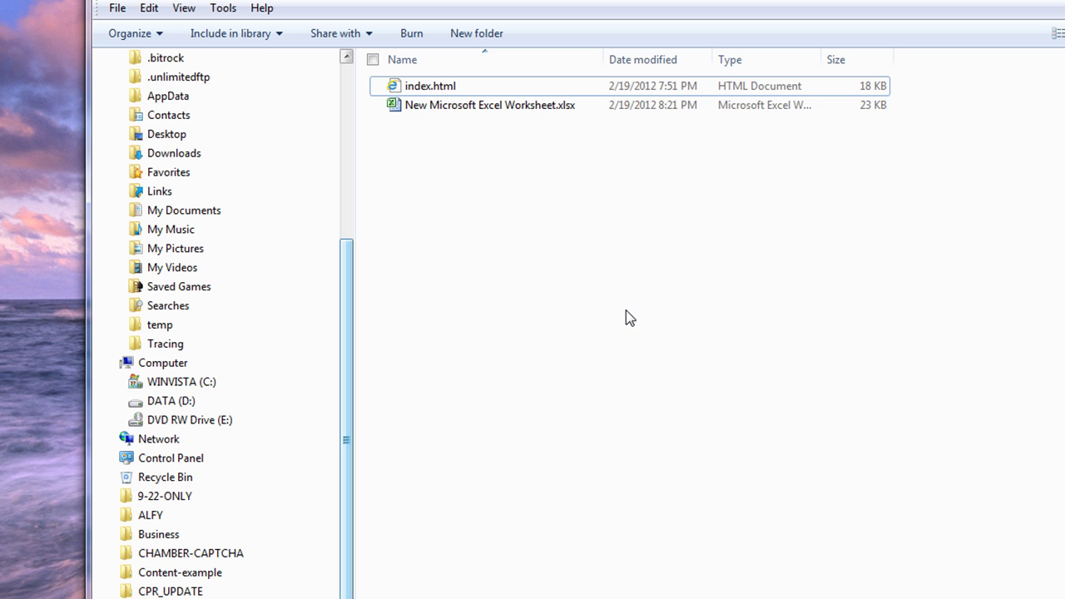